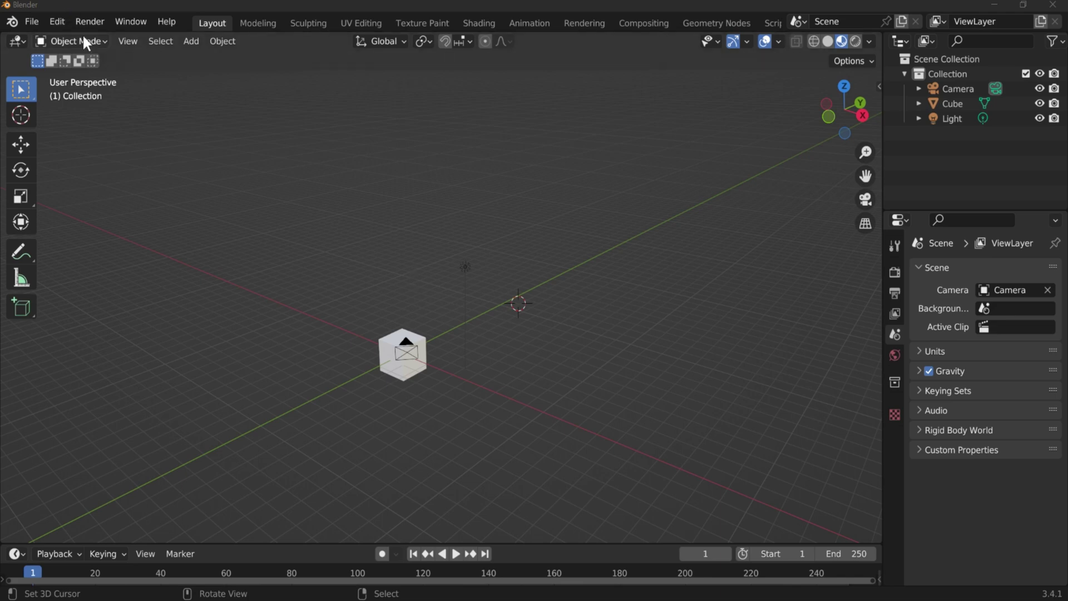
Install the add-on RBC Addon Free.zip from the Desktop folder through the add-on preferences.
click(57, 22)
click(96, 247)
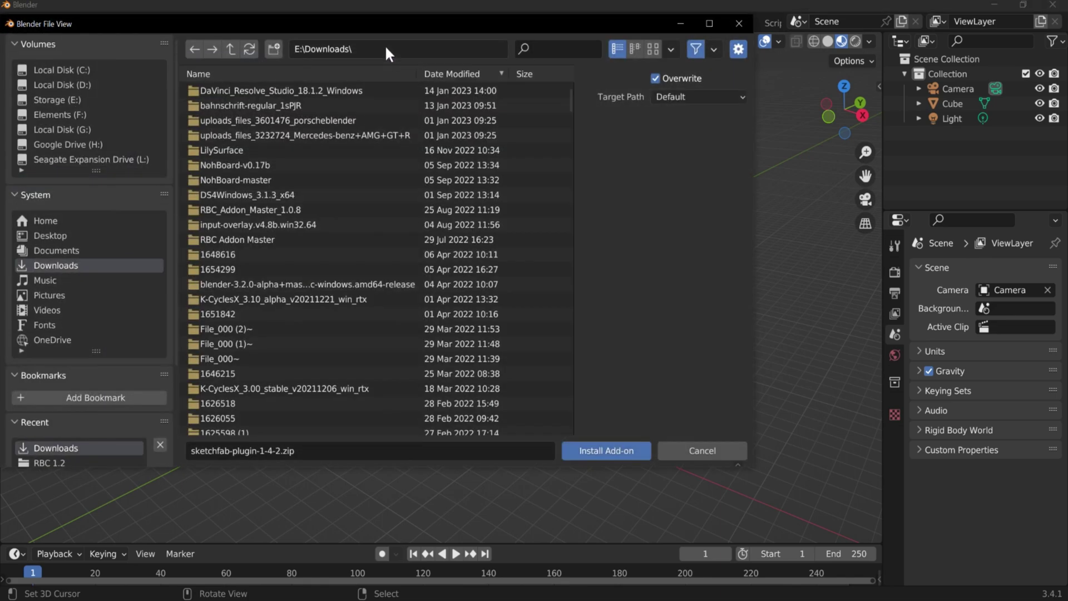
scroll(84, 111, down, 3)
click(50, 130)
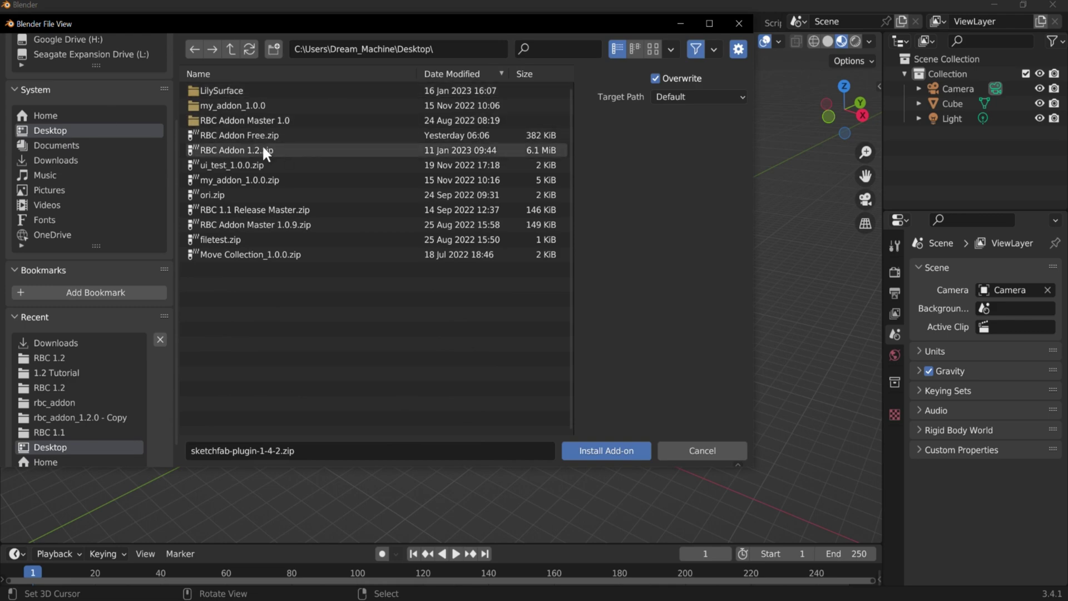
click(222, 136)
double_click(220, 137)
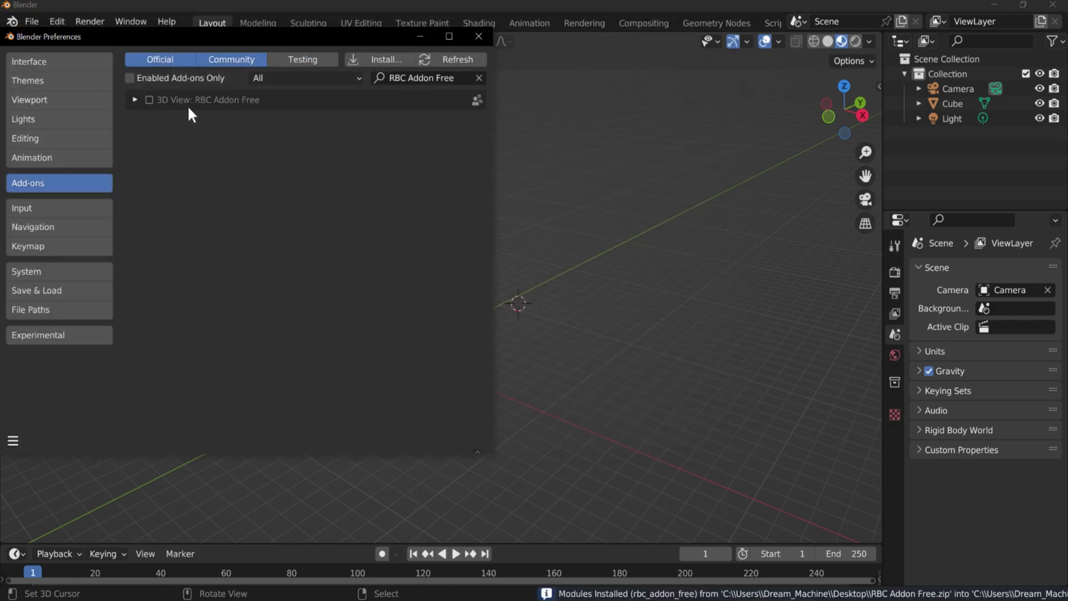
Enable the RBC Addon Free add-on in the preferences.
click(135, 99)
click(149, 100)
click(12, 441)
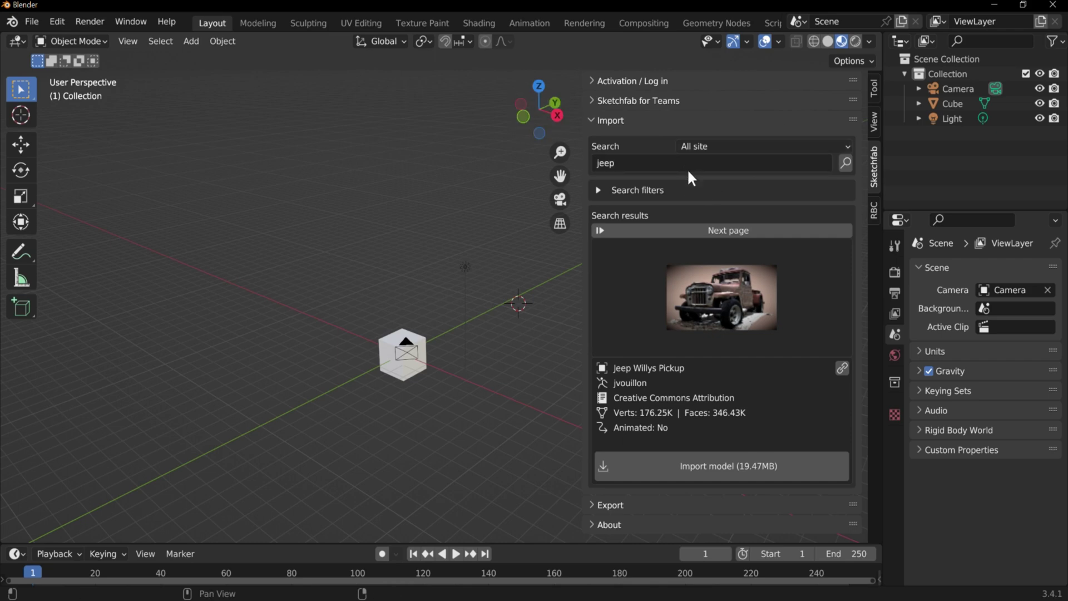
Choose the Jeep Comanche Stock model from the Sketchfab results for jeep and import it into the scene.
click(721, 298)
click(312, 486)
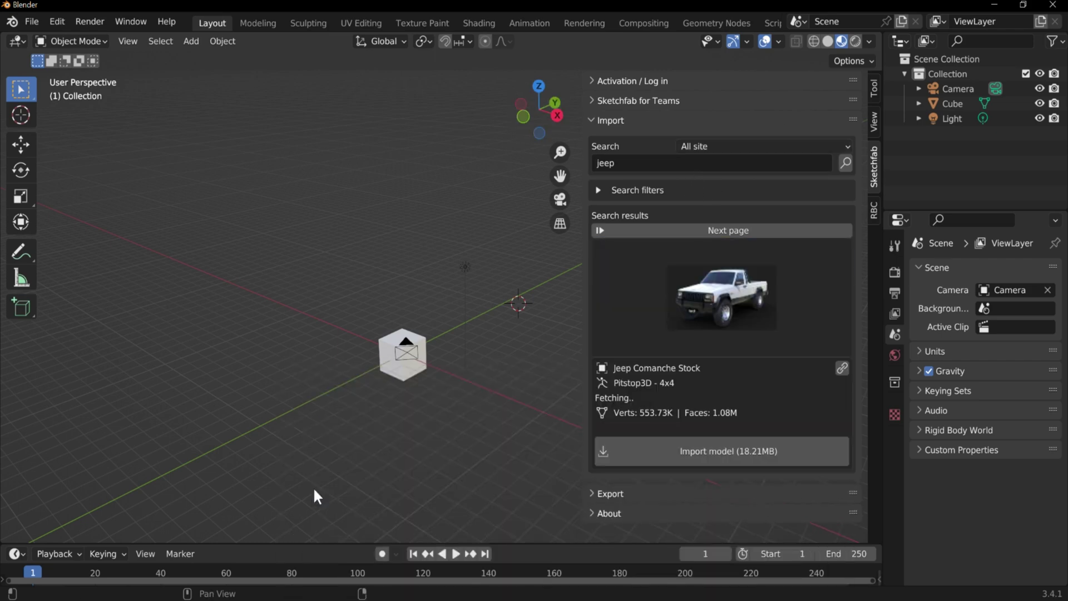
click(723, 465)
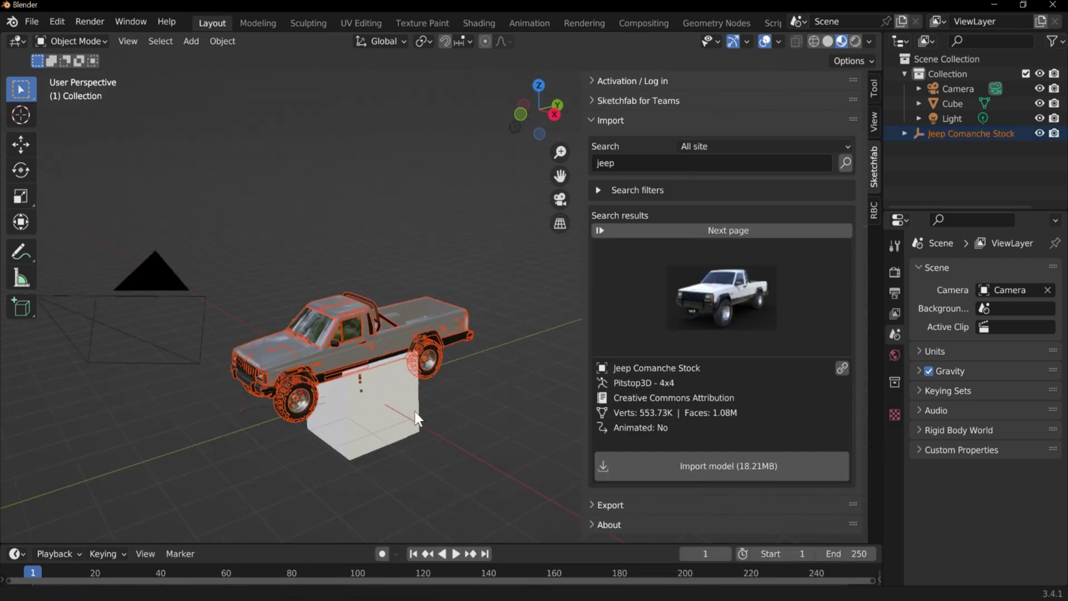
Delete the default cube underneath the imported pickup.
scroll(423, 393, up, 3)
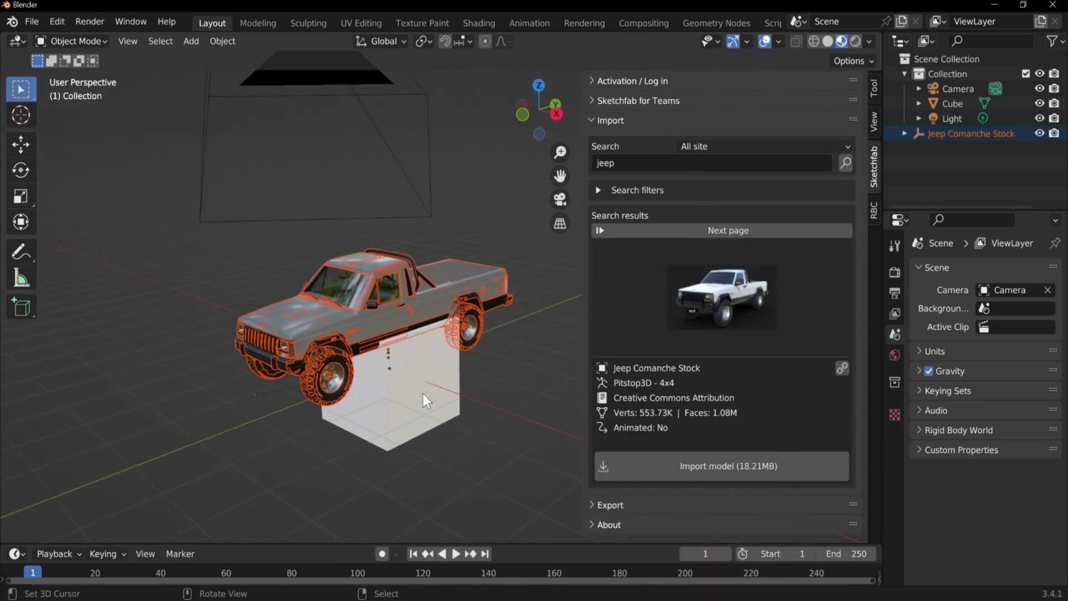
click(426, 378)
key(Delete)
Examine how the pickup is split into separate body and wheel objects, selecting parts and trial-moving them.
click(336, 309)
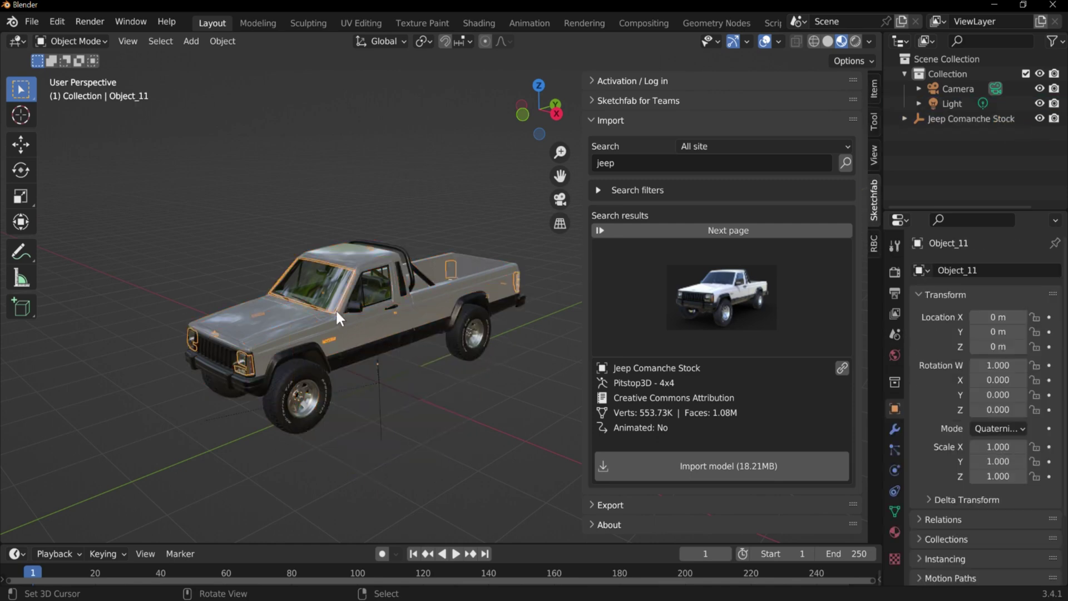
mouse_move(378, 379)
middle_down()
mouse_move(393, 364)
mouse_move(414, 374)
mouse_move(386, 375)
middle_up()
scroll(386, 375, up, 1)
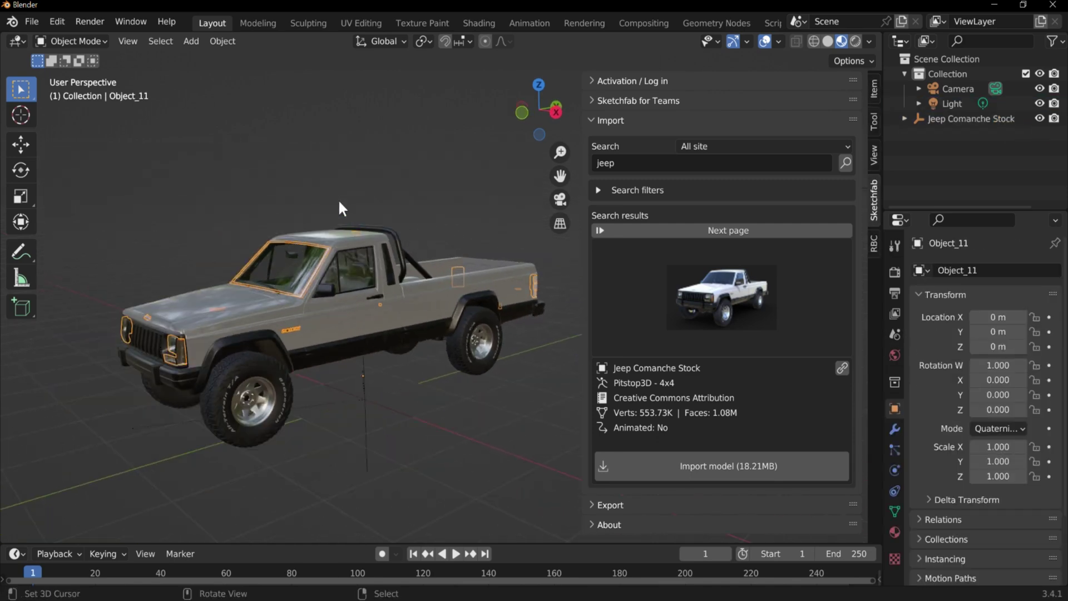
drag(331, 193, 274, 333)
key(g)
right_click(359, 226)
middle_drag(361, 230, 410, 426)
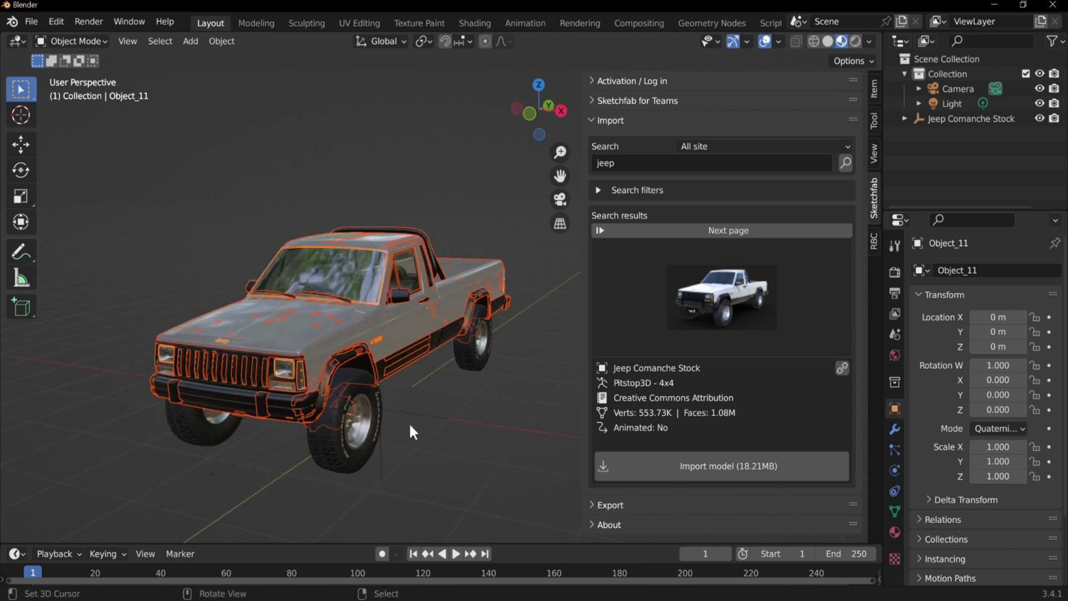
click(366, 386)
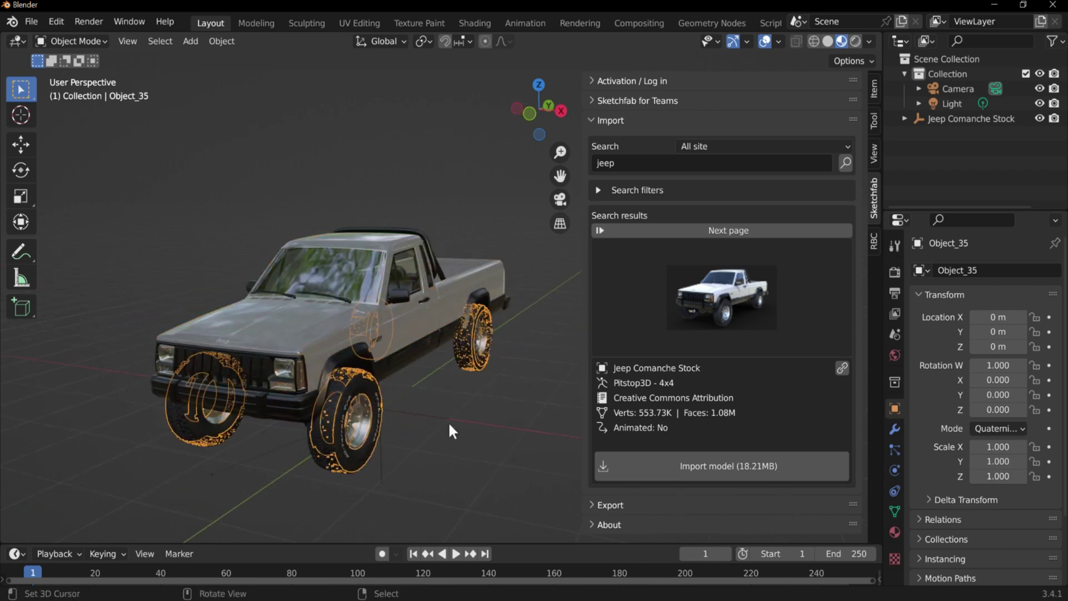
Join all body parts of the pickup into one mesh, with Object_16 as the active object.
click(446, 292)
key(g)
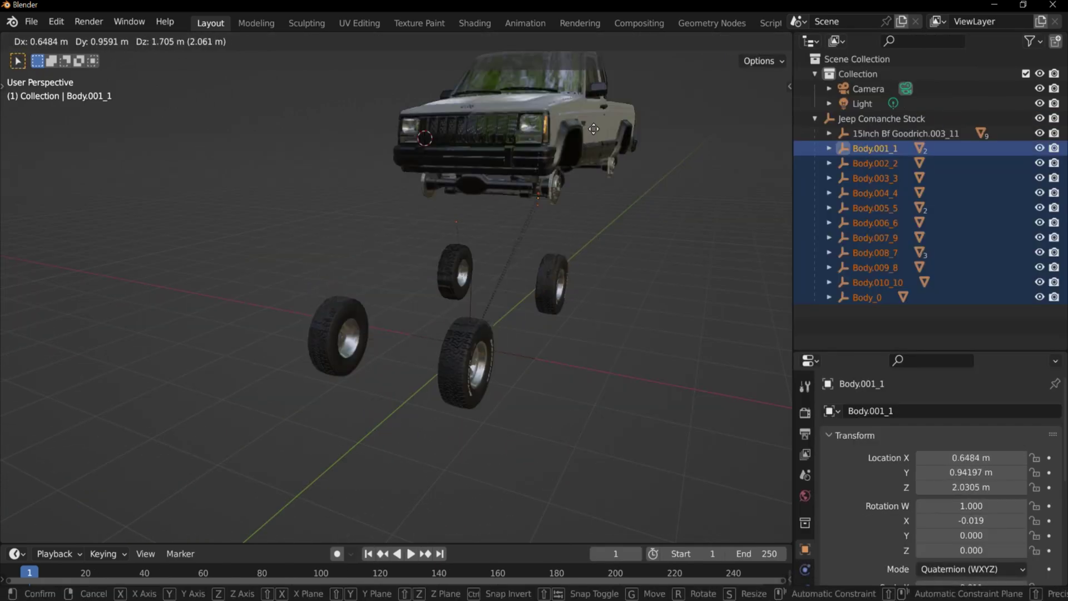
key(Escape)
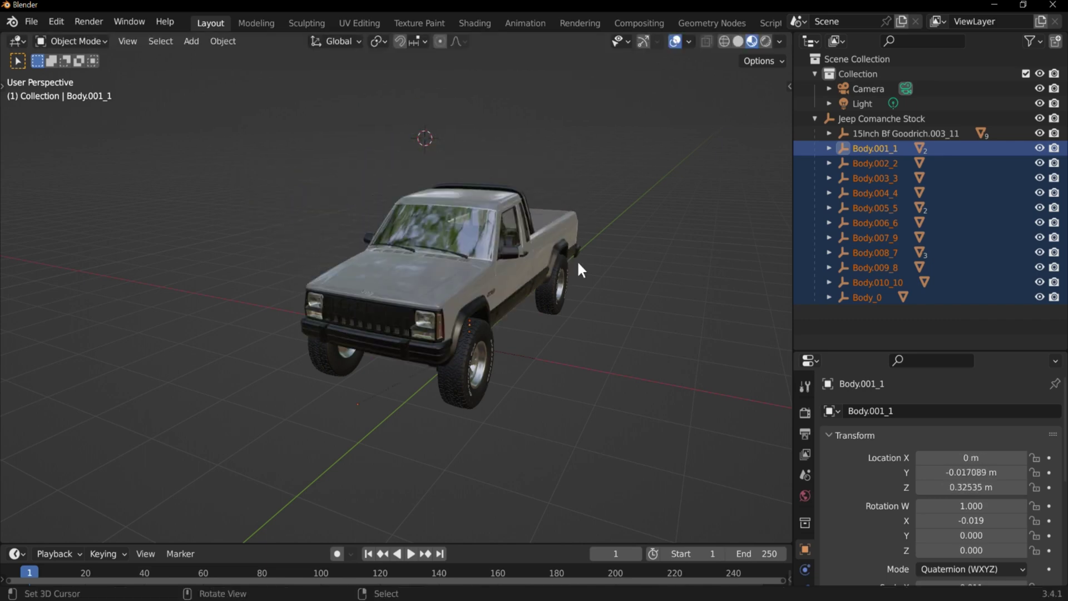
shift+click(489, 190)
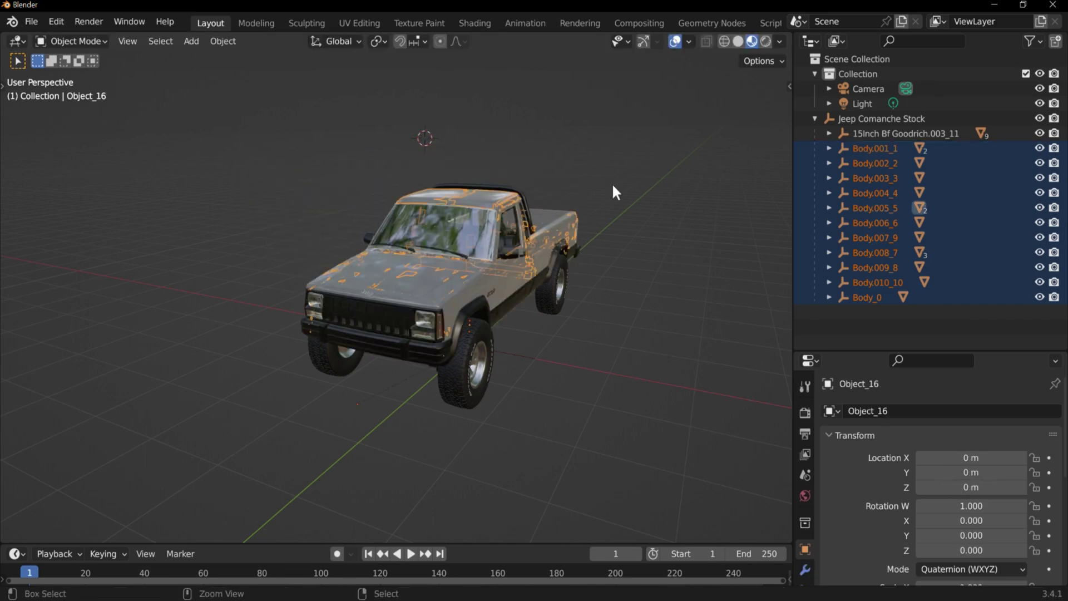
key(ctrl+j)
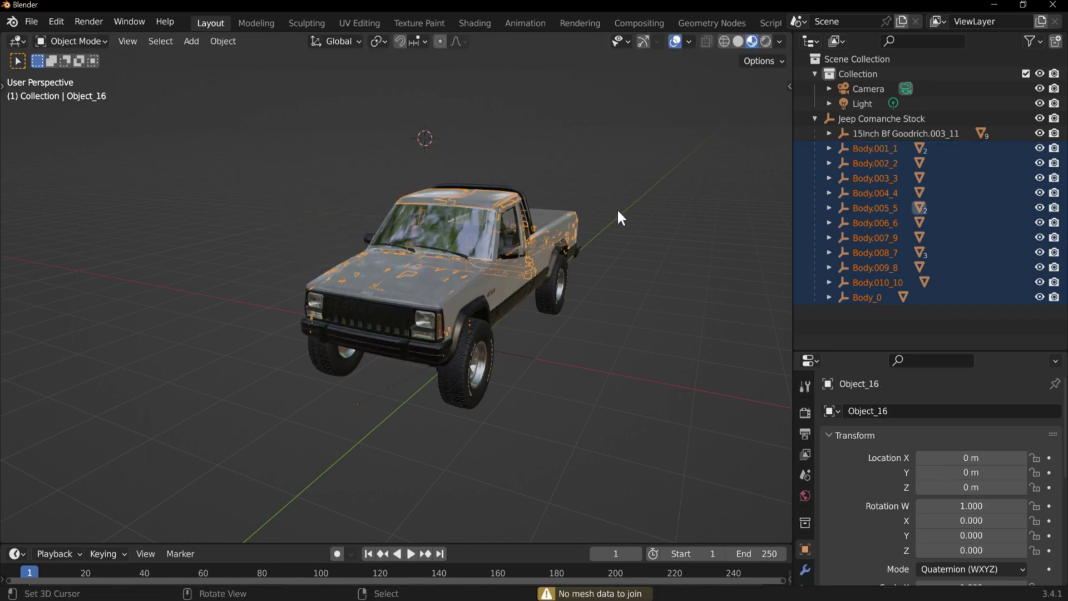
Clear the parent of the joined truck body Object_16 while keeping its transformation, after trial-moving it with its parent empty.
click(883, 208)
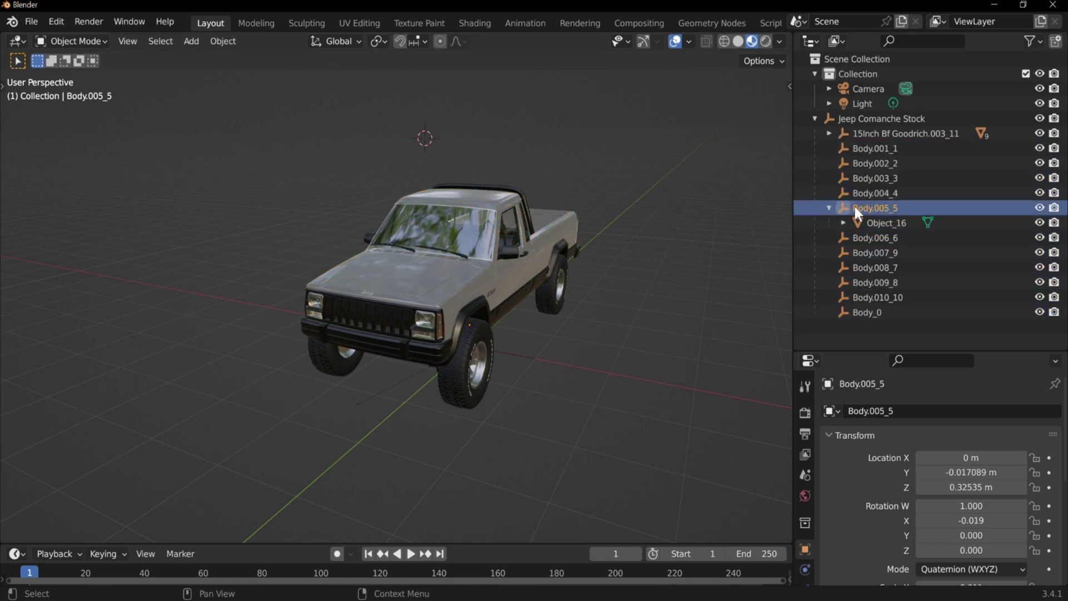
key(g)
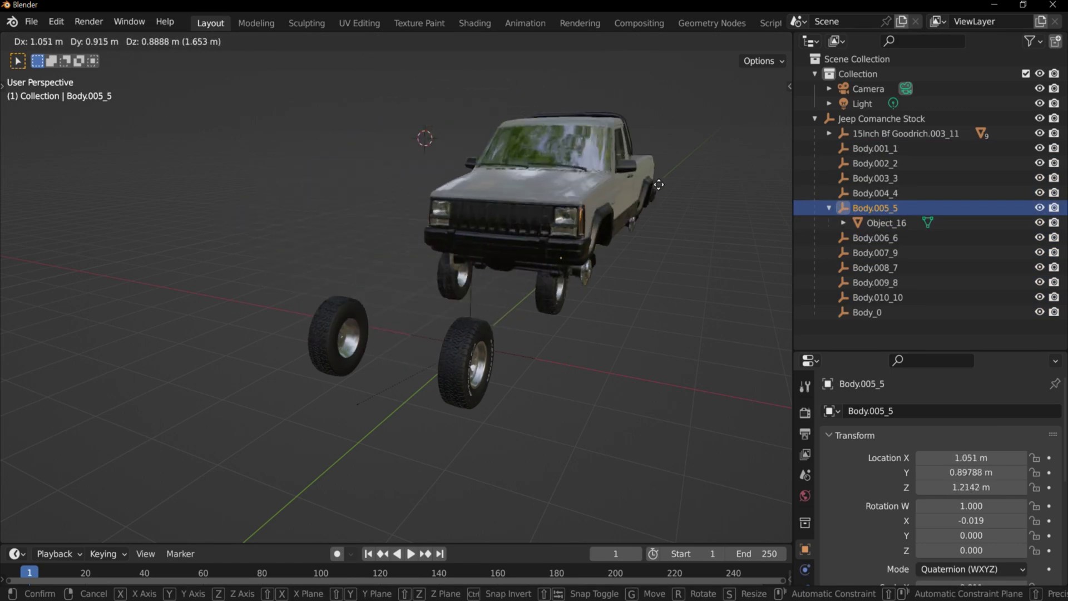
right_click(658, 184)
key(g)
right_click(657, 186)
key(g)
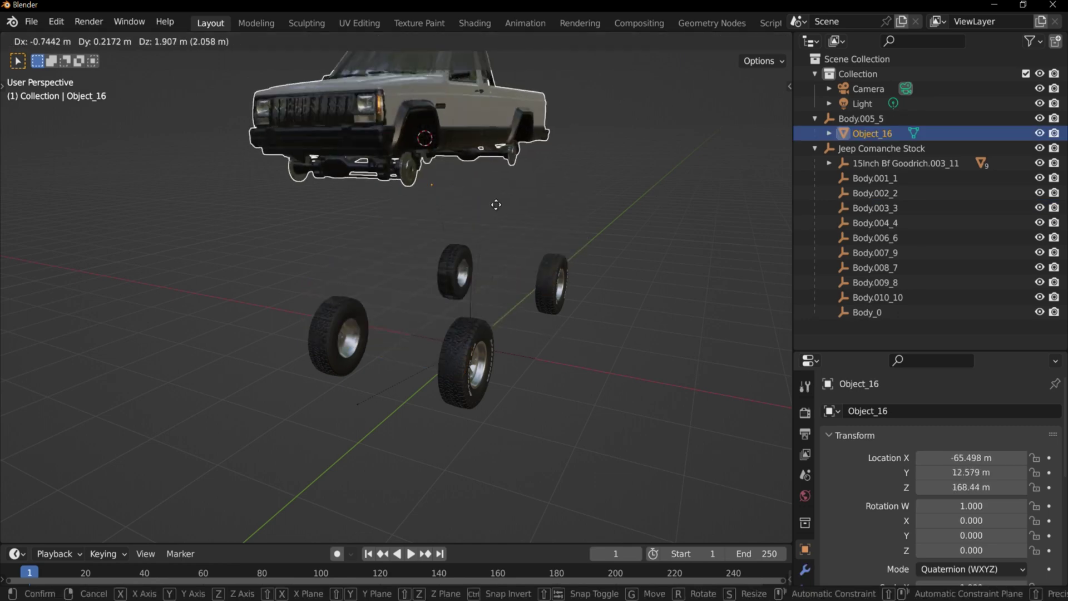
key(Escape)
key(alt+p)
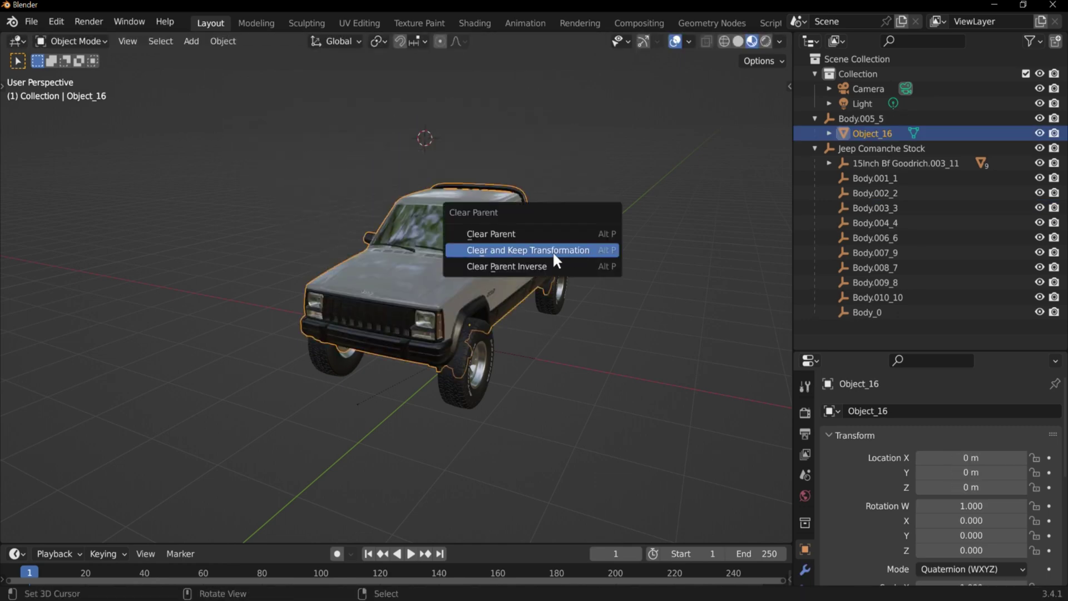
click(581, 248)
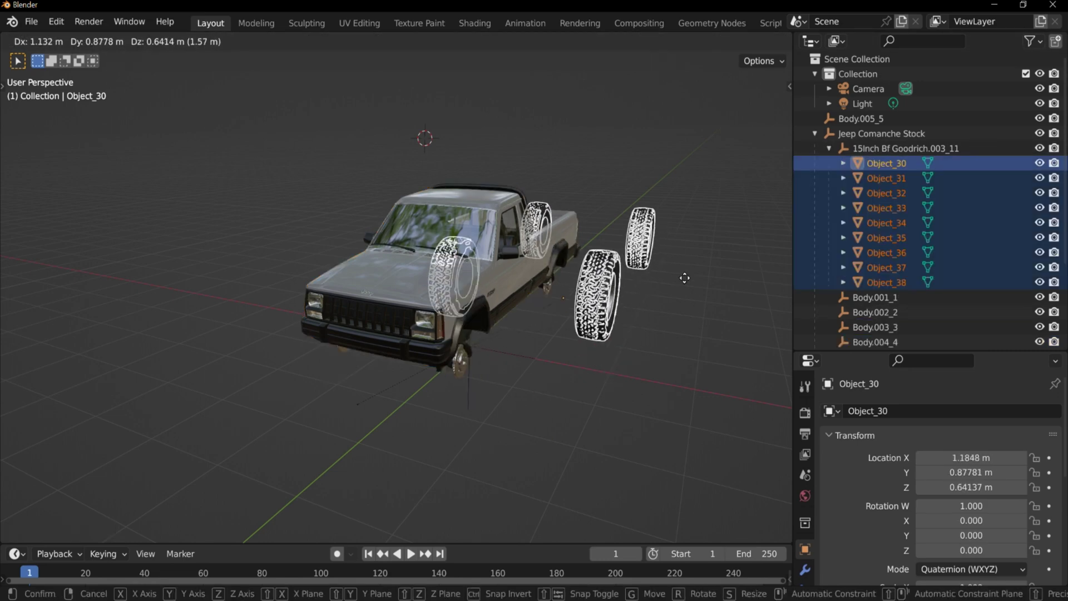
Join the wheel meshes Object_30 to Object_38 into a single object and trial-move the result.
key(Escape)
key(g)
key(Escape)
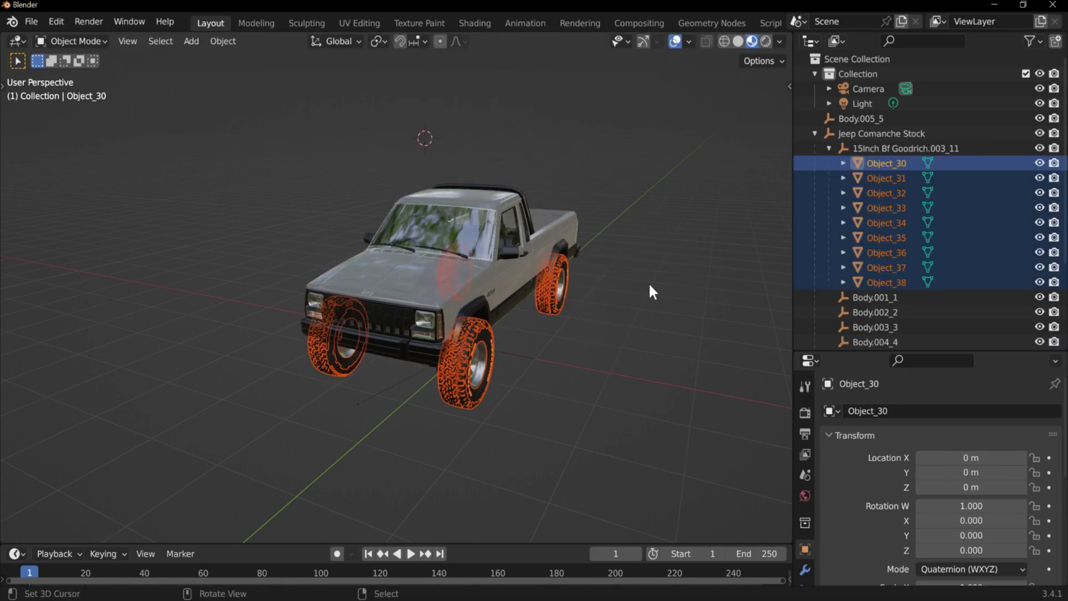
key(ctrl+j)
key(g)
key(Escape)
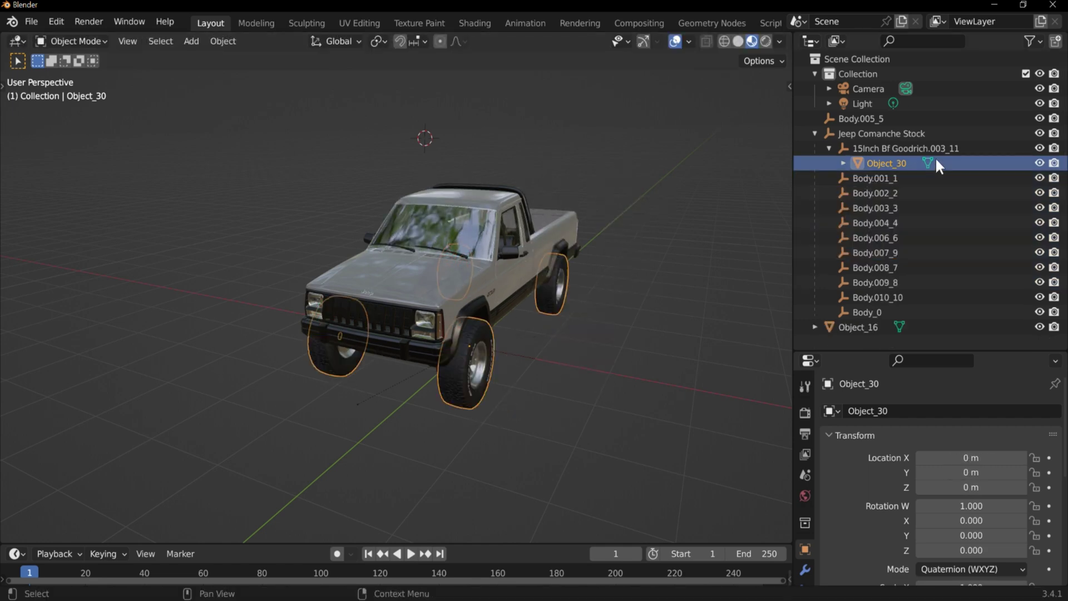
Clear the joined wheels' parent while keeping the transformation, and trial-move wheels and body together.
key(alt+p)
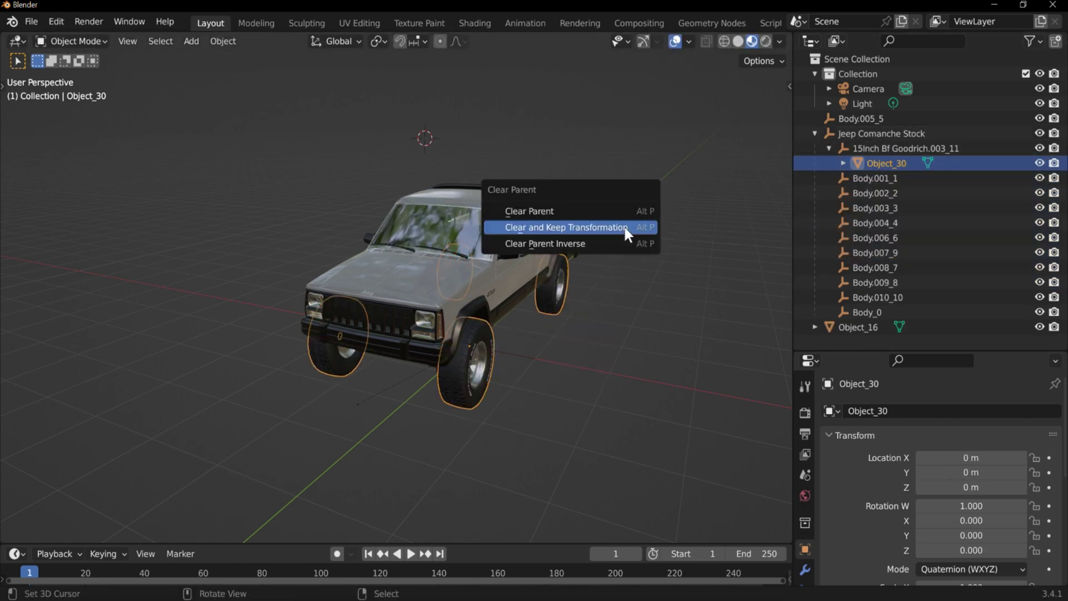
click(595, 228)
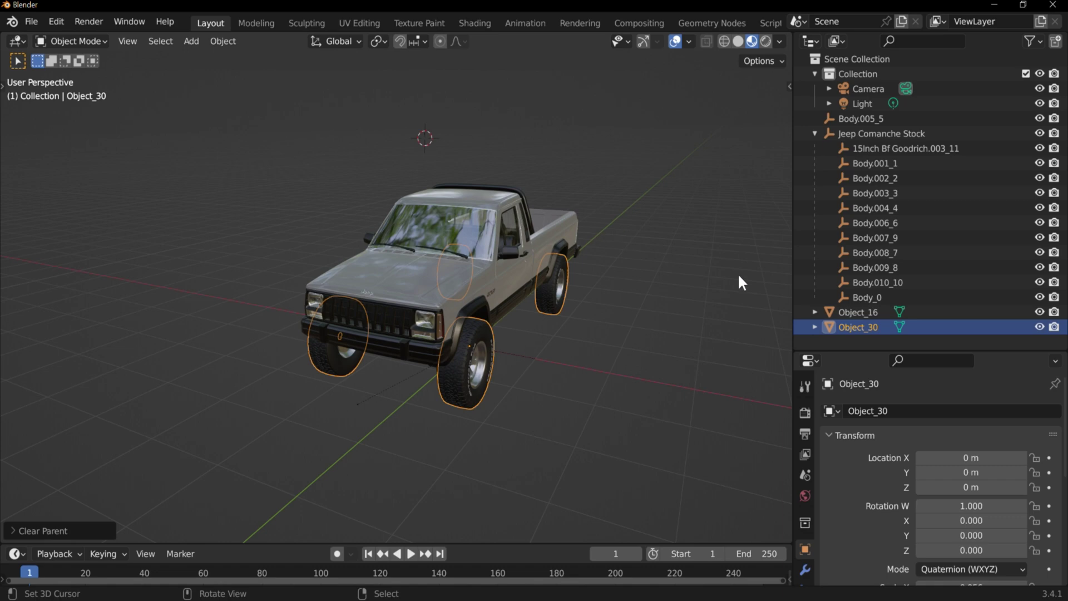
ctrl+click(861, 312)
key(g)
key(Escape)
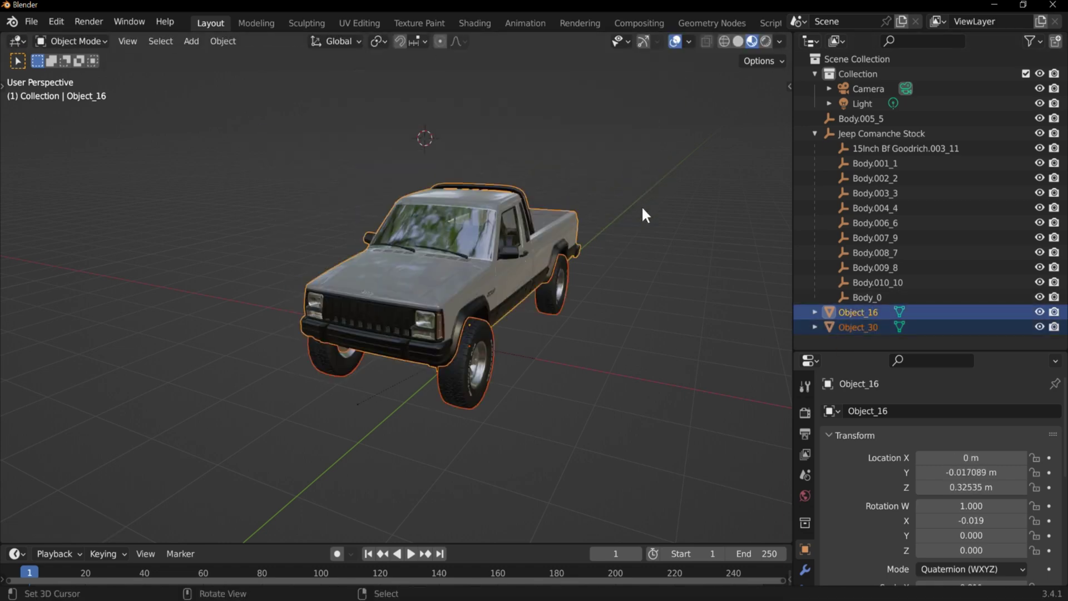
Remove the leftover Body.005_5 and Jeep Comanche Stock empties, including the whole hierarchy of child empties.
click(814, 134)
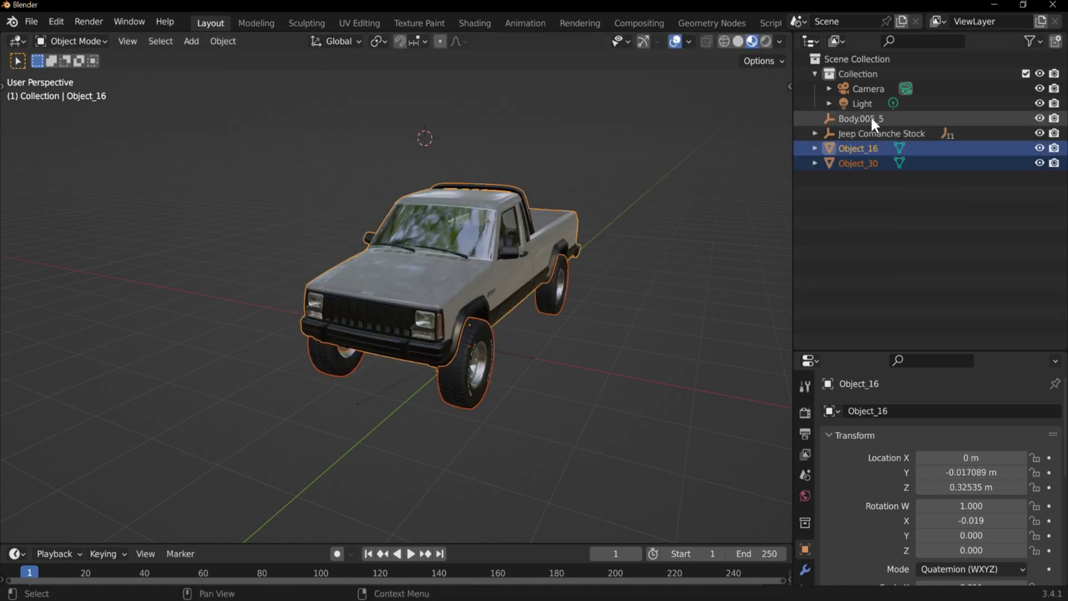
click(871, 120)
right_click(874, 132)
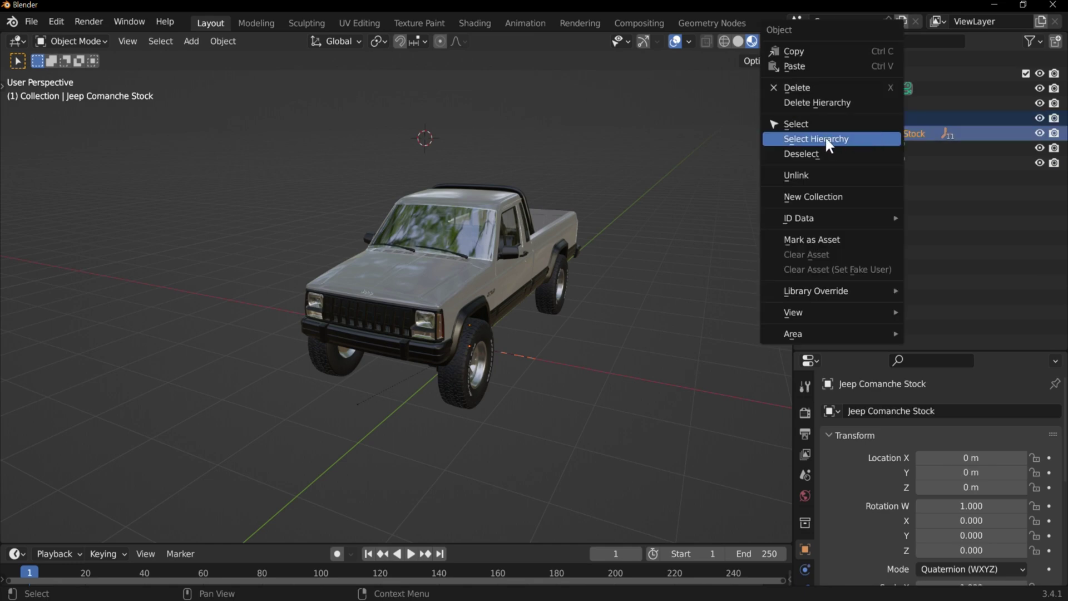
click(806, 177)
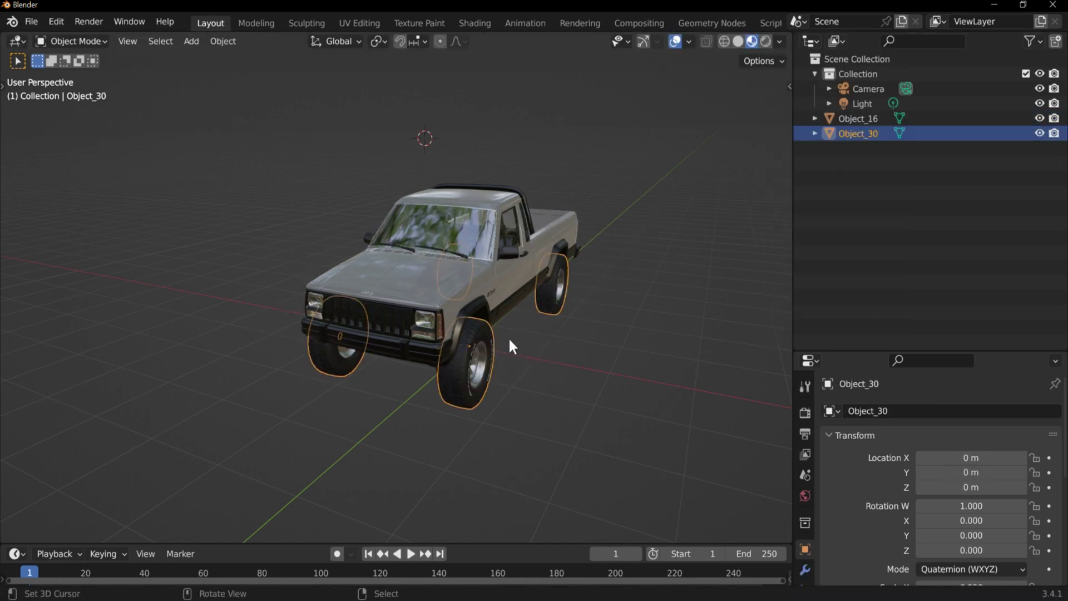
Hide the truck body and show the wheels mesh Object_30 in Edit Mode from above in wireframe shading.
key(g)
key(Escape)
key(Tab)
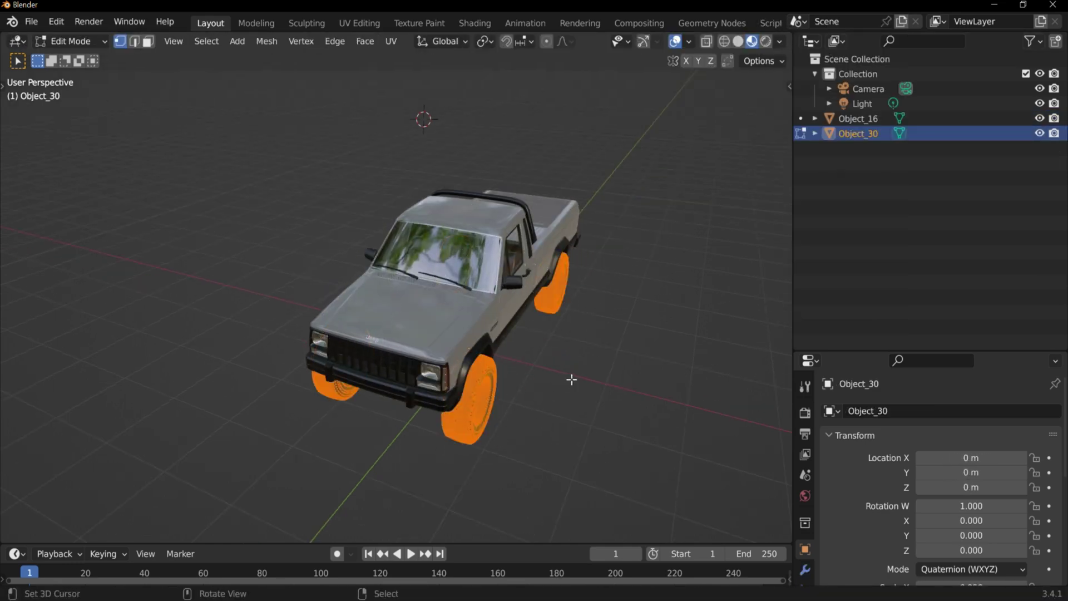
middle_drag(571, 379, 524, 326)
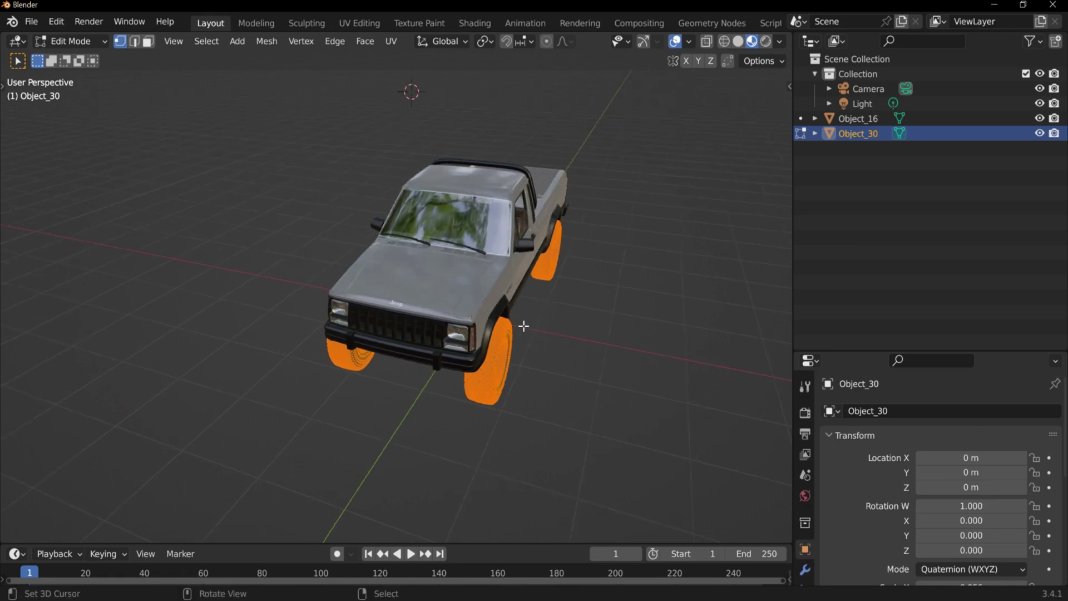
key(Tab)
click(481, 204)
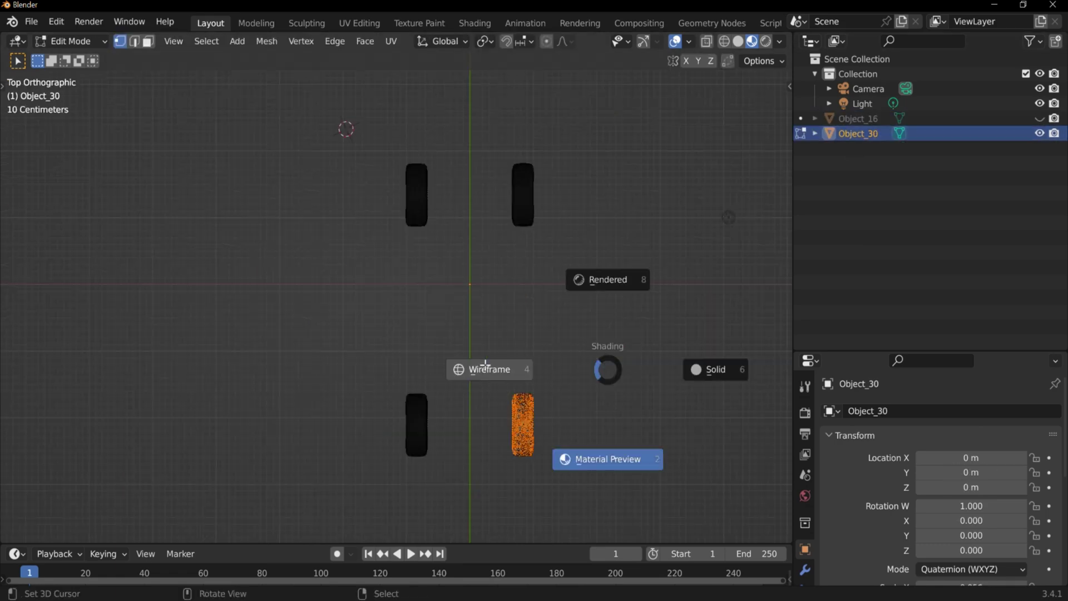
click(484, 365)
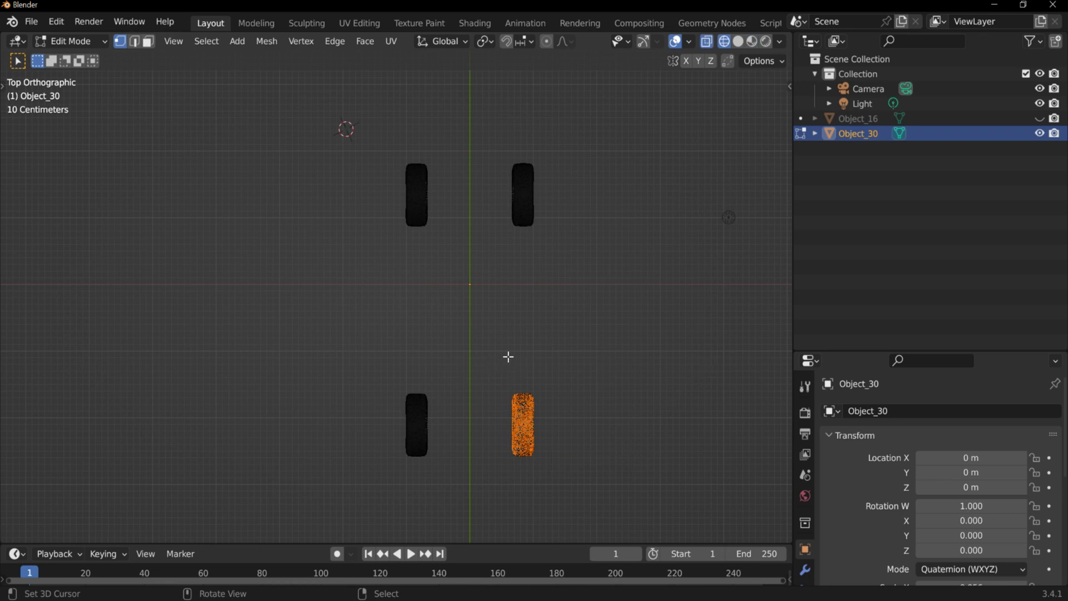
Separate the front wheel on the positive X side from Object_30 as its own object.
click(554, 347)
drag(572, 341, 488, 493)
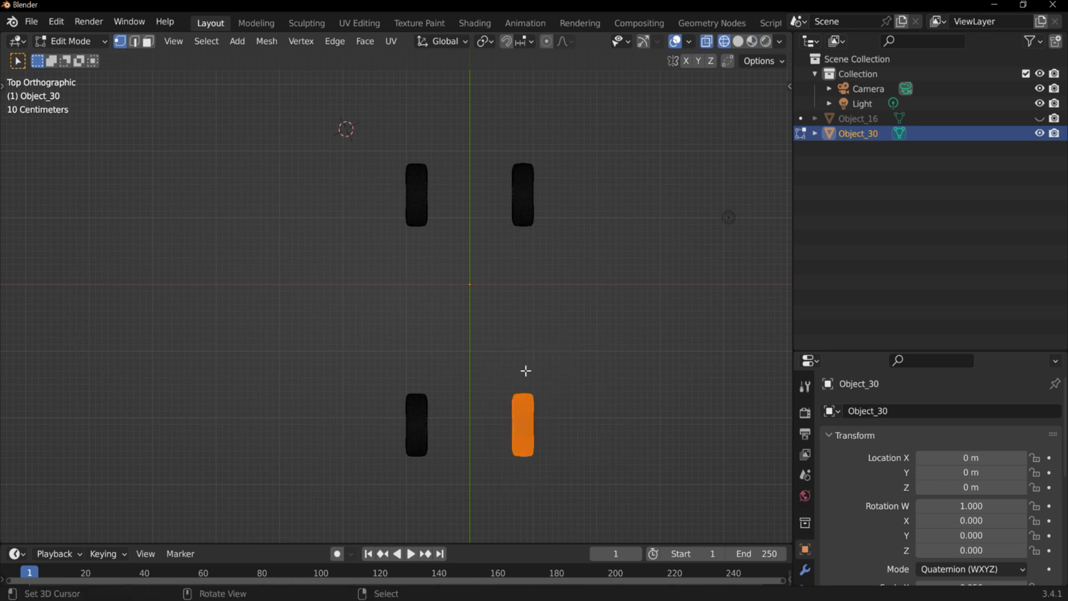
key(p)
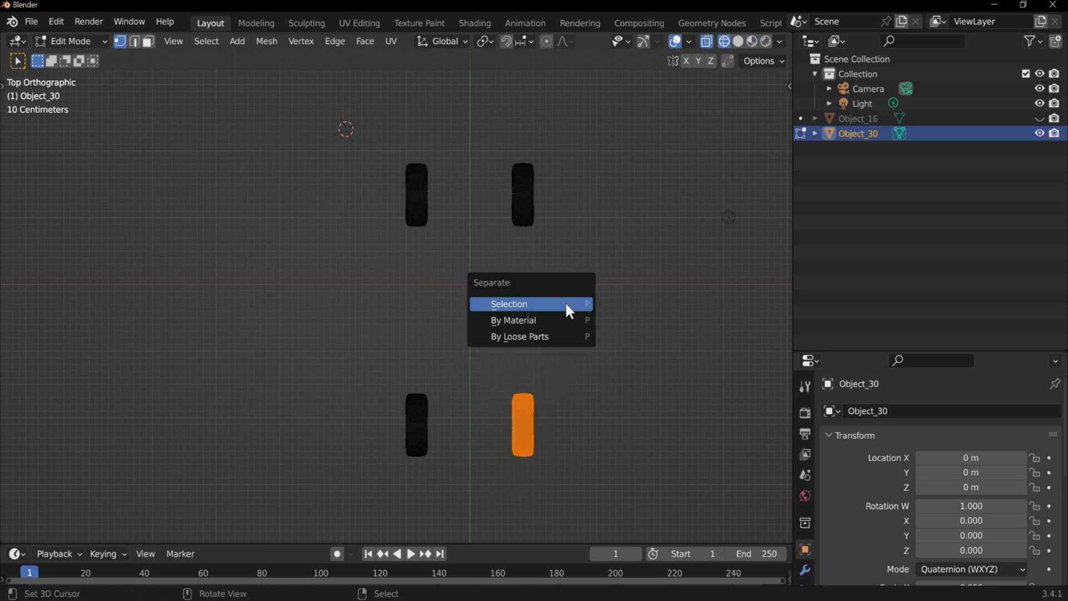
key(Return)
Separate the front and rear wheels on the negative X side from Object_30 as two individual objects.
drag(465, 352, 368, 500)
key(p)
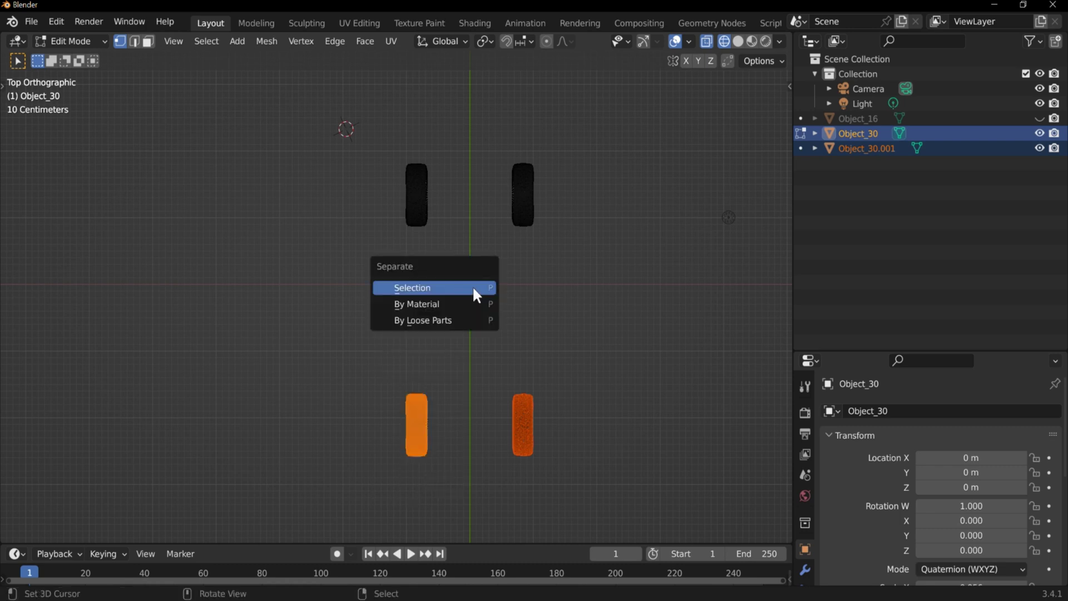
key(Return)
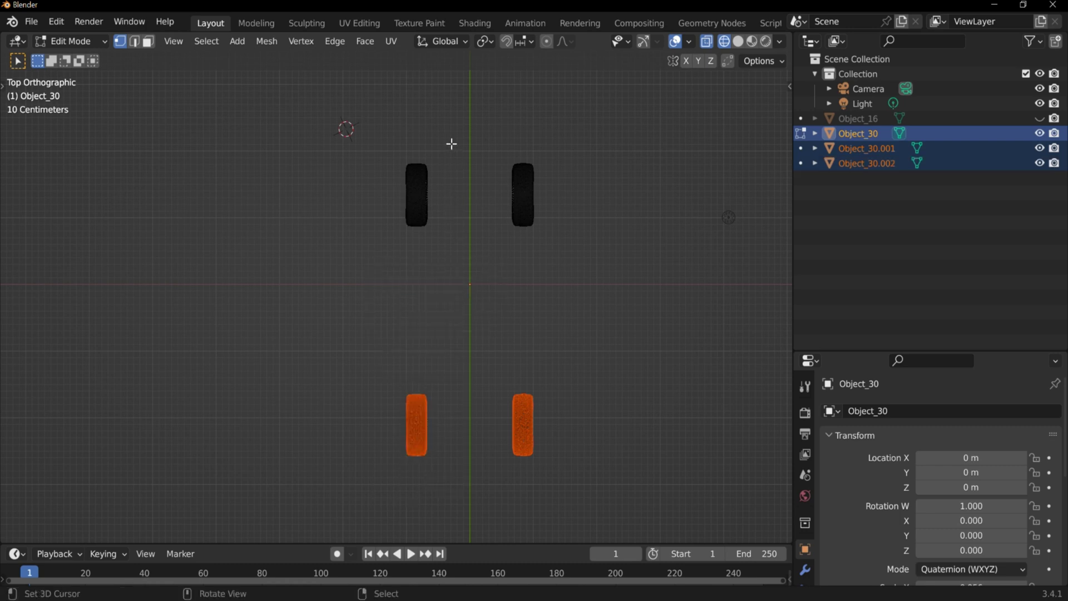
drag(451, 143, 359, 271)
key(p)
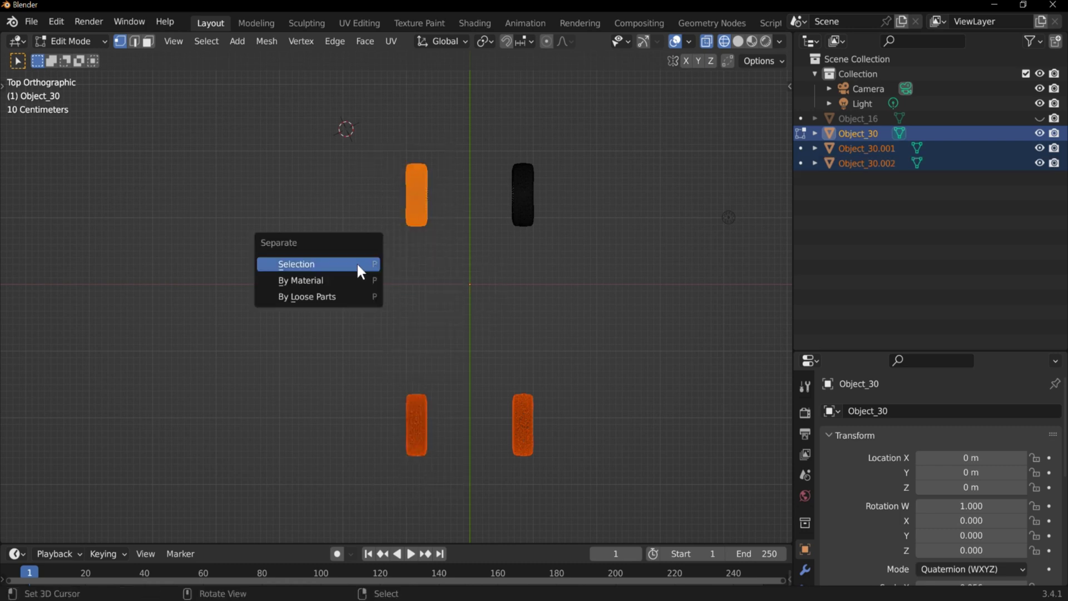
key(Return)
Test-move the rear and front wheels on the positive X side independently, cancelling each move.
key(g)
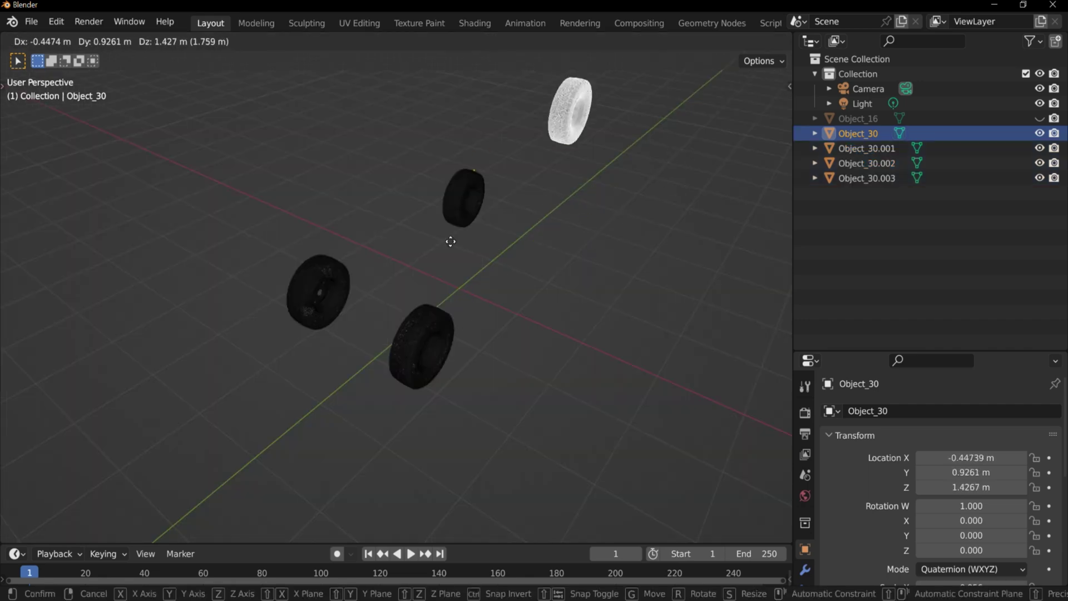
key(Escape)
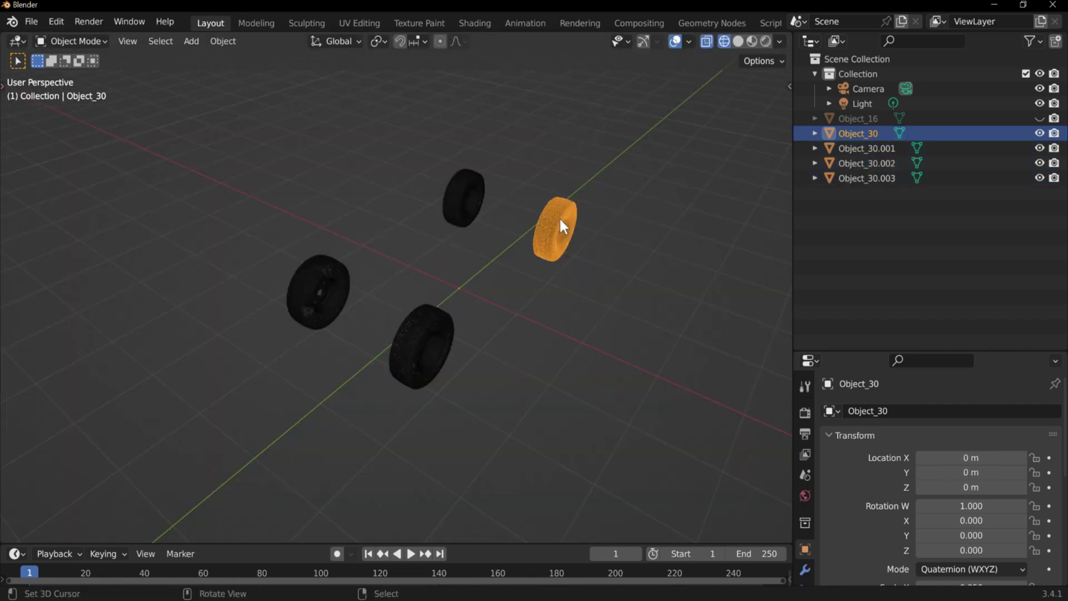
key(g)
key(Escape)
click(428, 348)
key(g)
key(Escape)
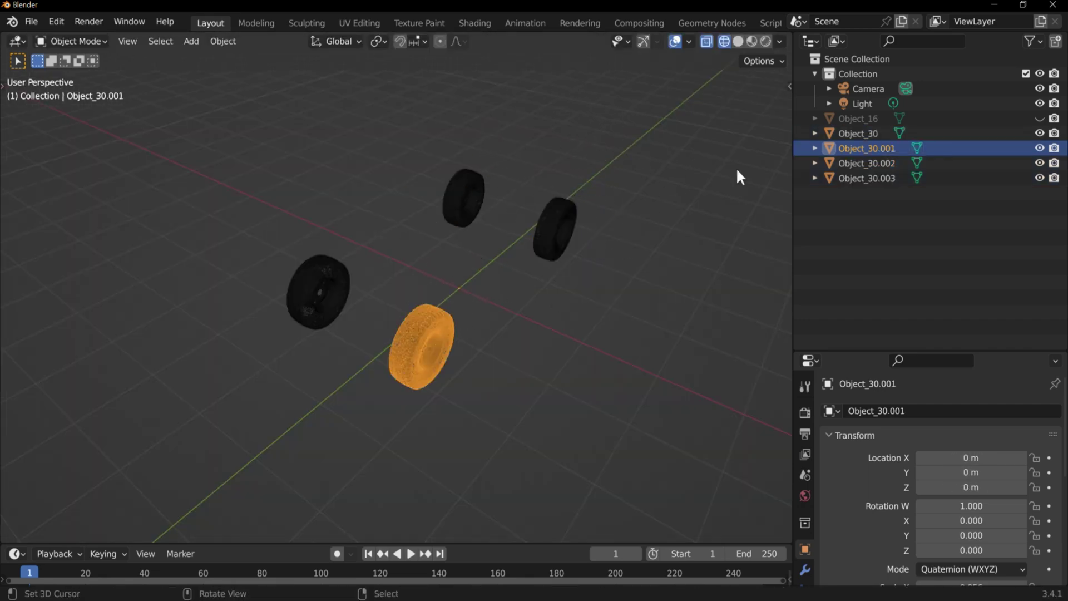
Unhide the truck body Object_16 and test-move it apart from the wheels, cancelling the move.
click(884, 132)
click(1040, 118)
right_click(475, 333)
key(g)
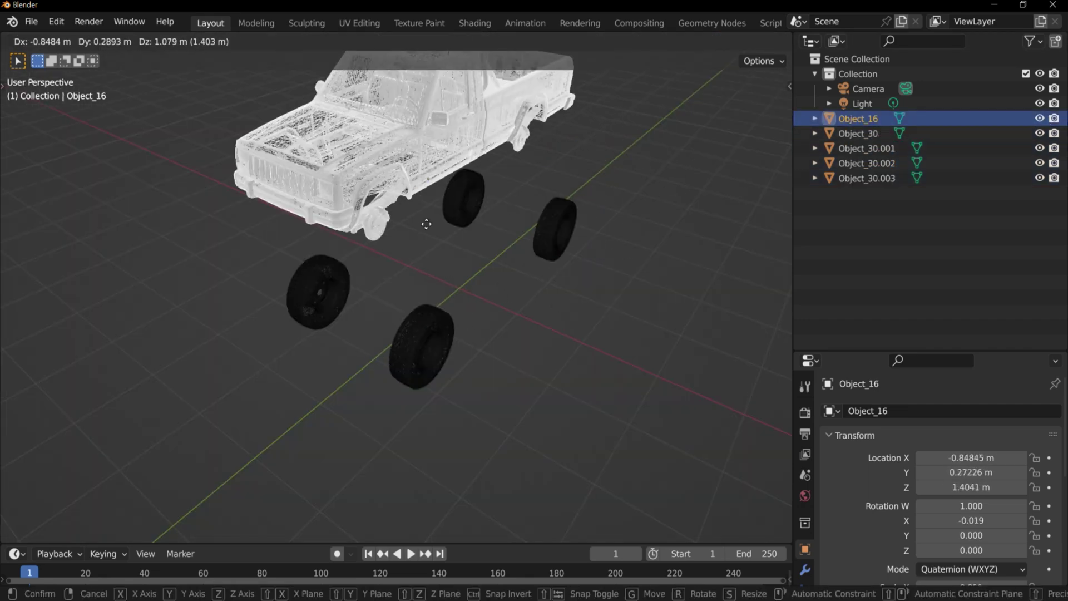
key(Escape)
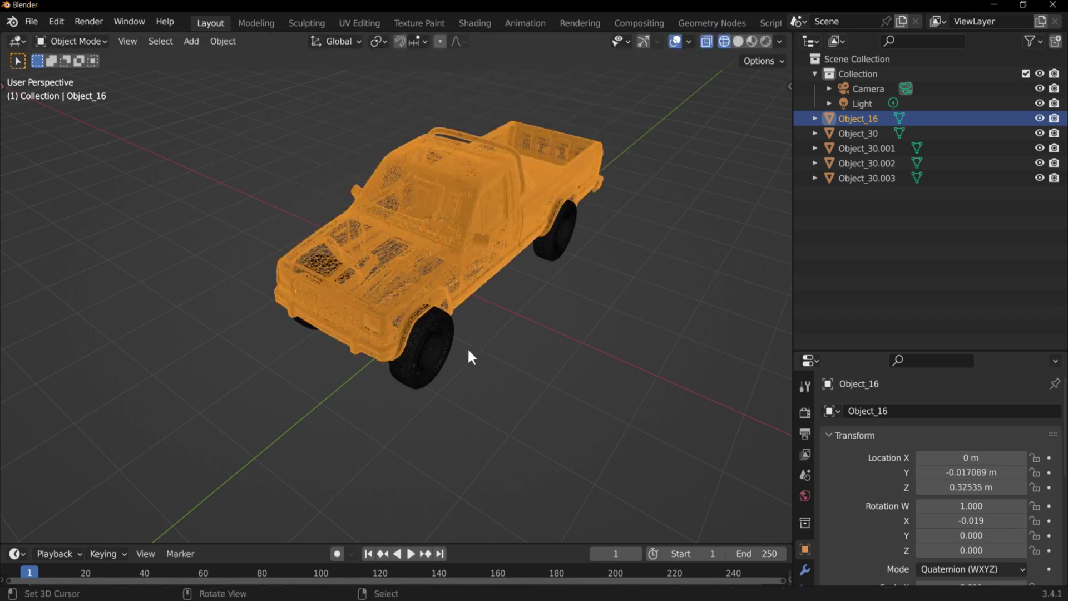
right_click(441, 340)
Switch the viewport to Material Preview shading with the truck seen from a low front angle.
mouse_move(441, 340)
middle_down()
mouse_move(527, 324)
mouse_move(486, 312)
mouse_move(300, 348)
mouse_move(471, 292)
mouse_move(442, 248)
mouse_move(372, 223)
middle_up()
scroll(442, 248, up, 3)
key(z)
click(657, 207)
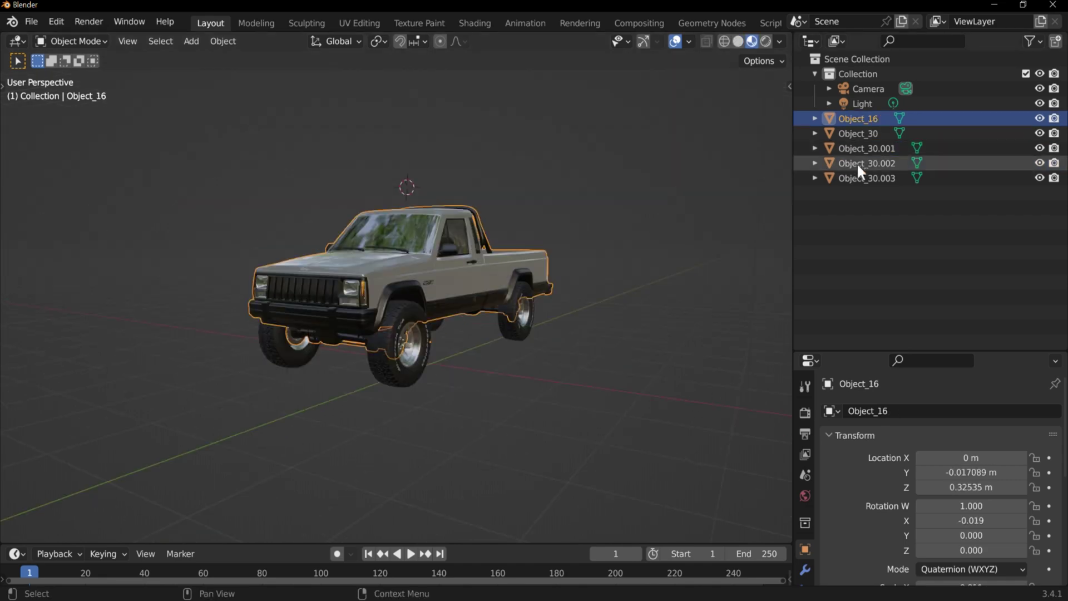
Move the truck body and all four wheels into a new collection named Jeep.
shift+click(868, 178)
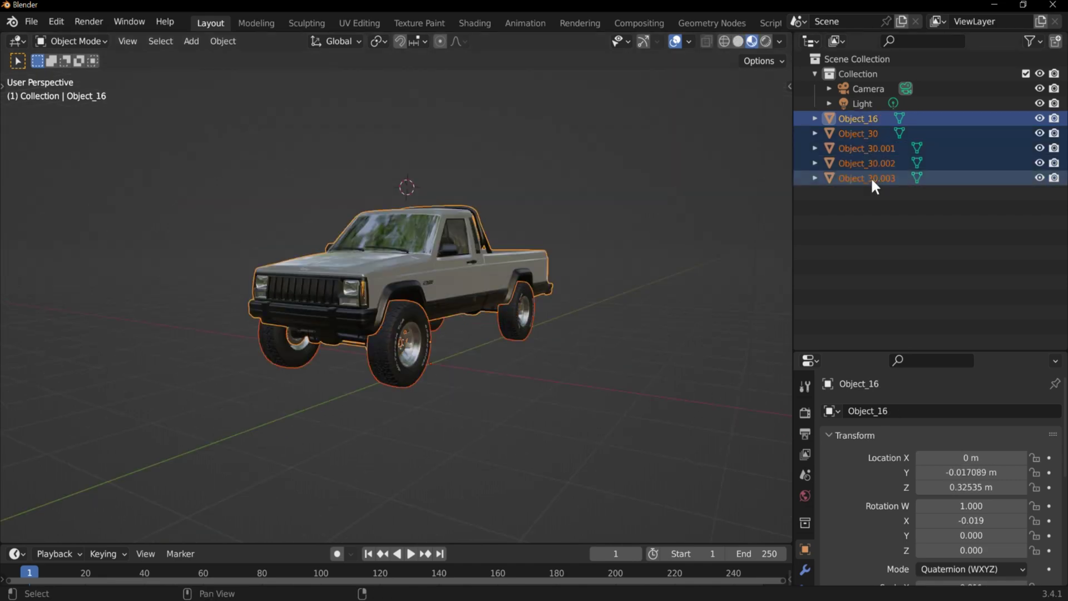
key(m)
click(518, 175)
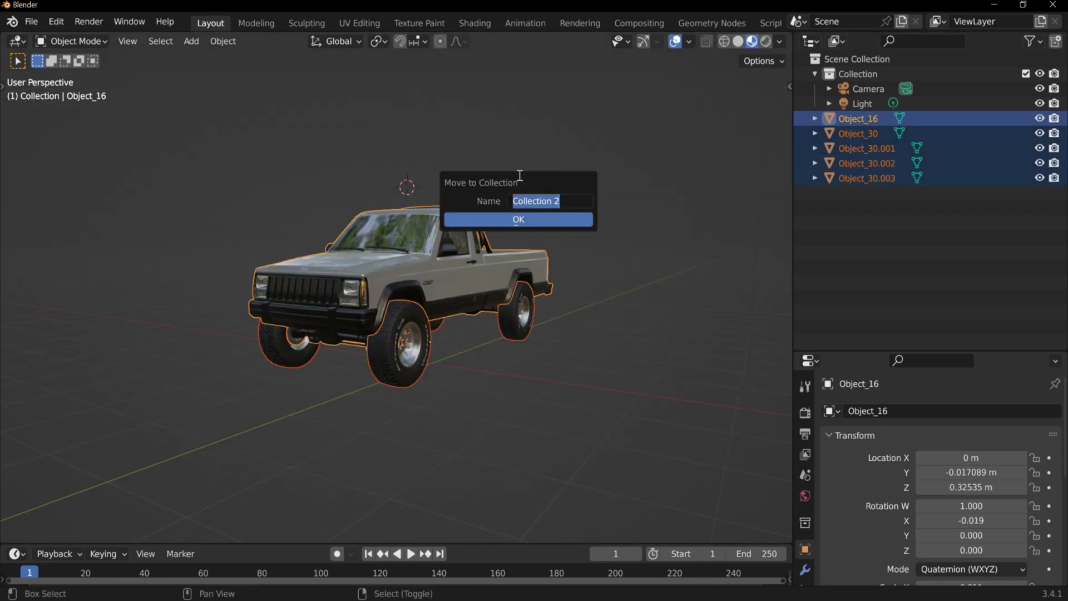
text(Jeep)
key(Return)
Select the body and all four wheels together and check the truck's orientation in the Front orthographic view.
click(445, 296)
middle_drag(445, 296, 539, 222)
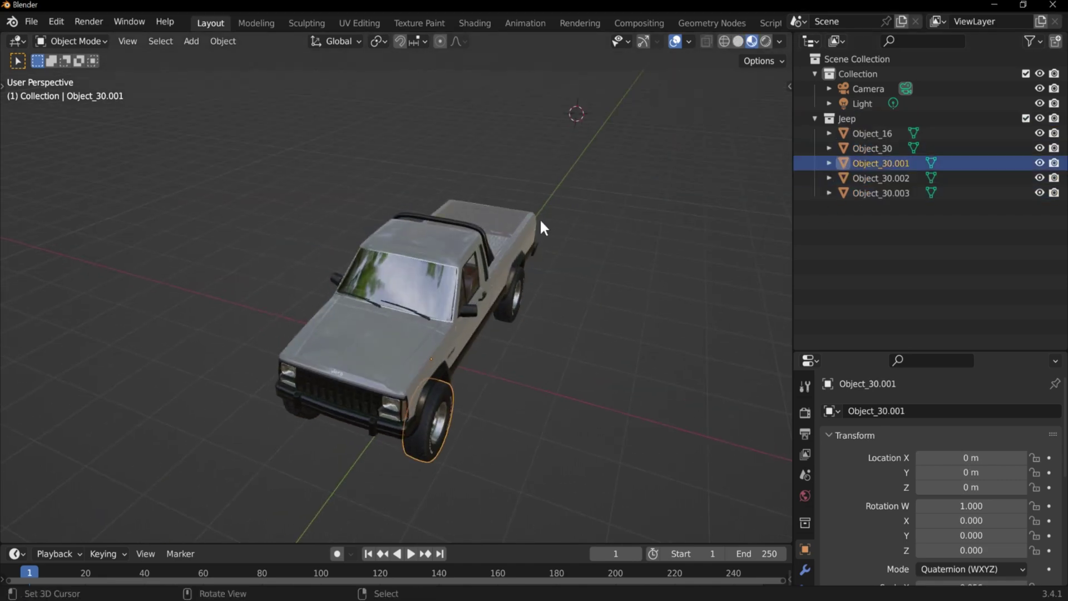
drag(563, 184, 208, 484)
key(KP_1)
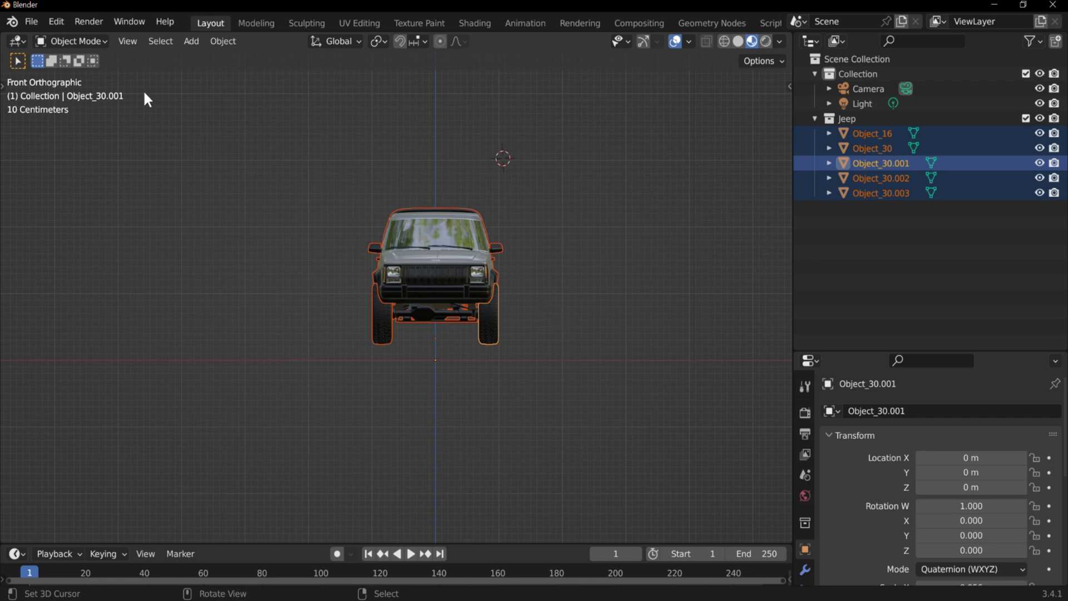
Show the viewport gizmos and check with the Front viewpoint that the truck faces the negative Y direction.
click(642, 41)
middle_drag(639, 166, 610, 183)
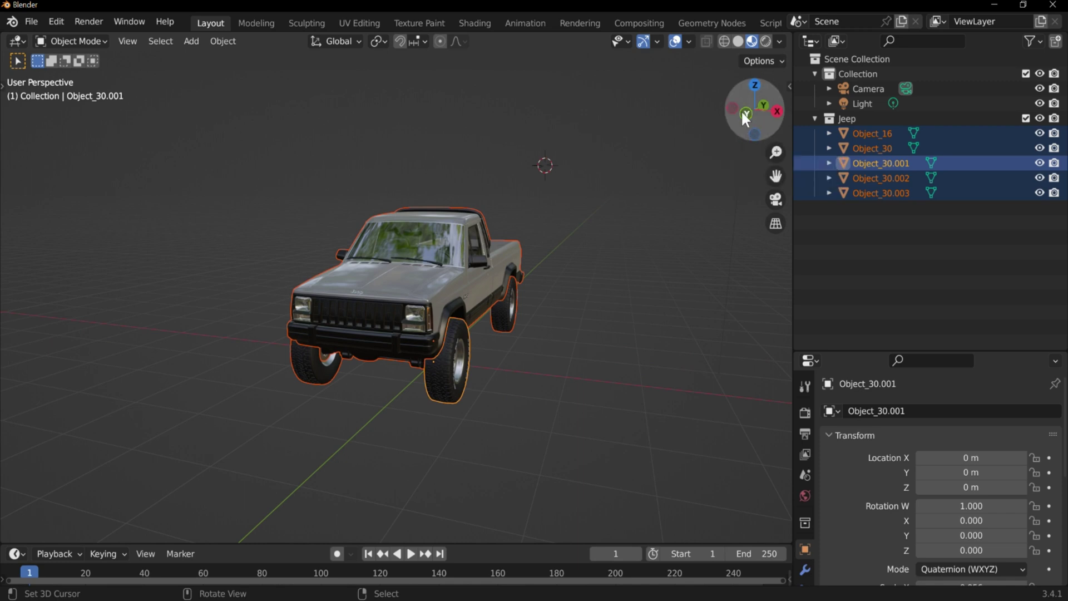
click(745, 113)
click(128, 41)
mouse_move(168, 226)
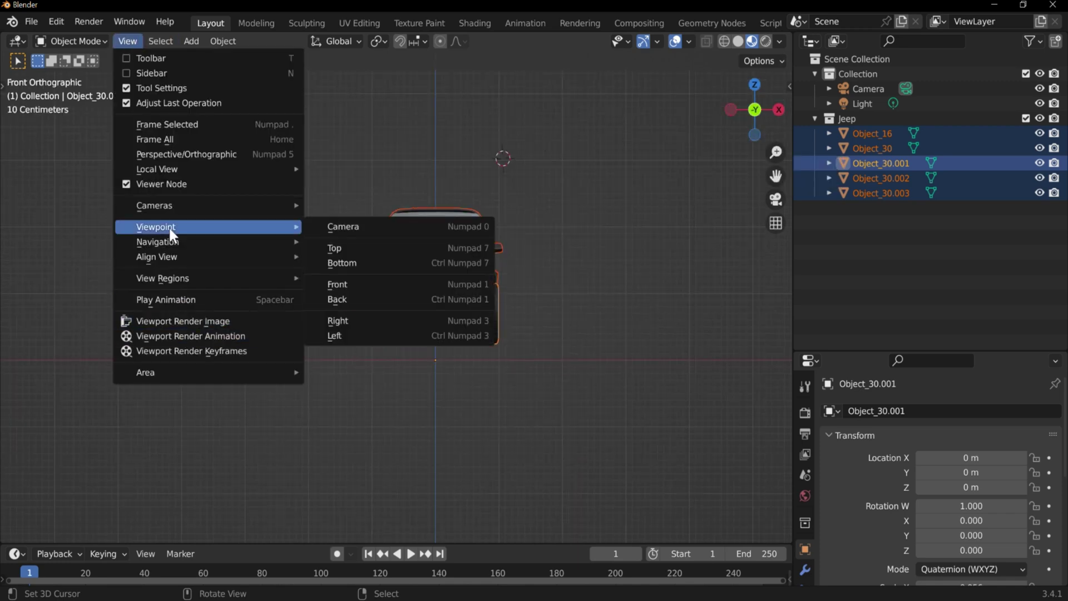
click(349, 287)
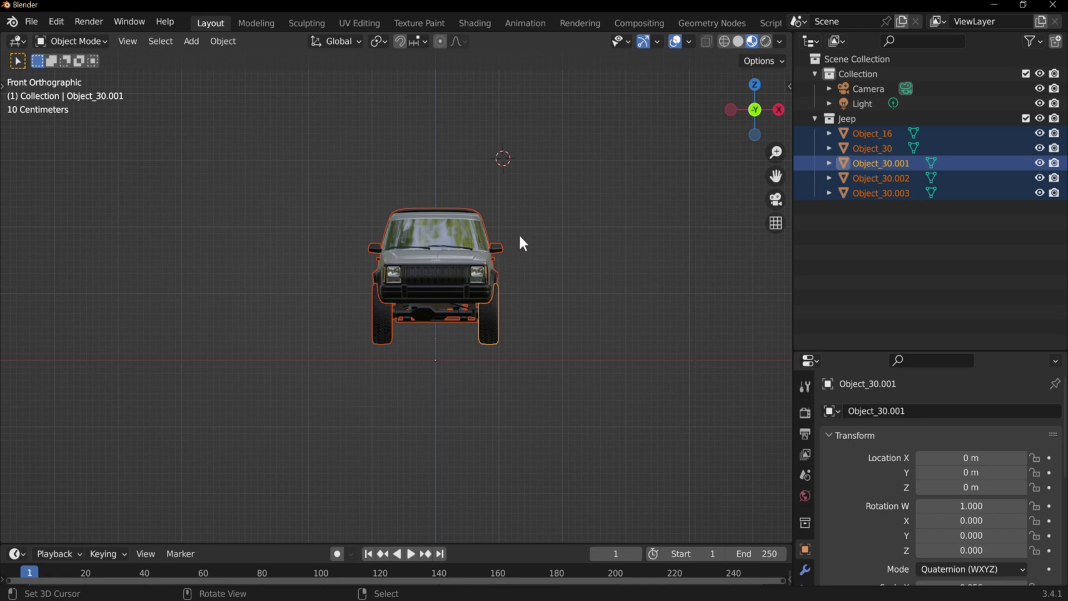
Open the RBC tools, hide the viewport gizmos, and add a Car rig to the scene.
middle_drag(523, 243, 460, 302)
middle_drag(386, 336, 530, 334)
key(n)
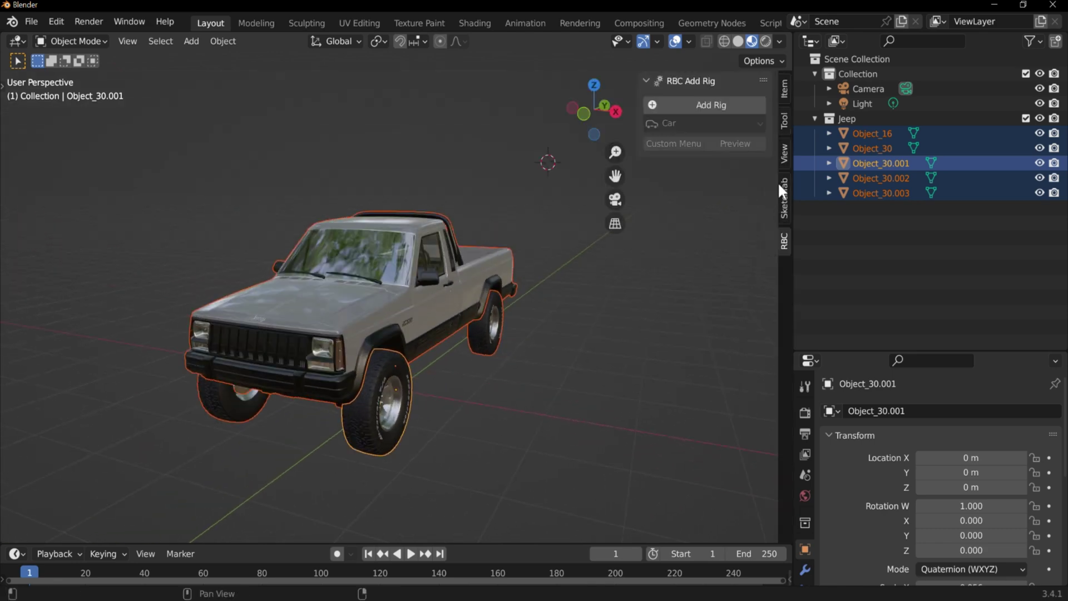
click(782, 190)
click(785, 233)
click(643, 40)
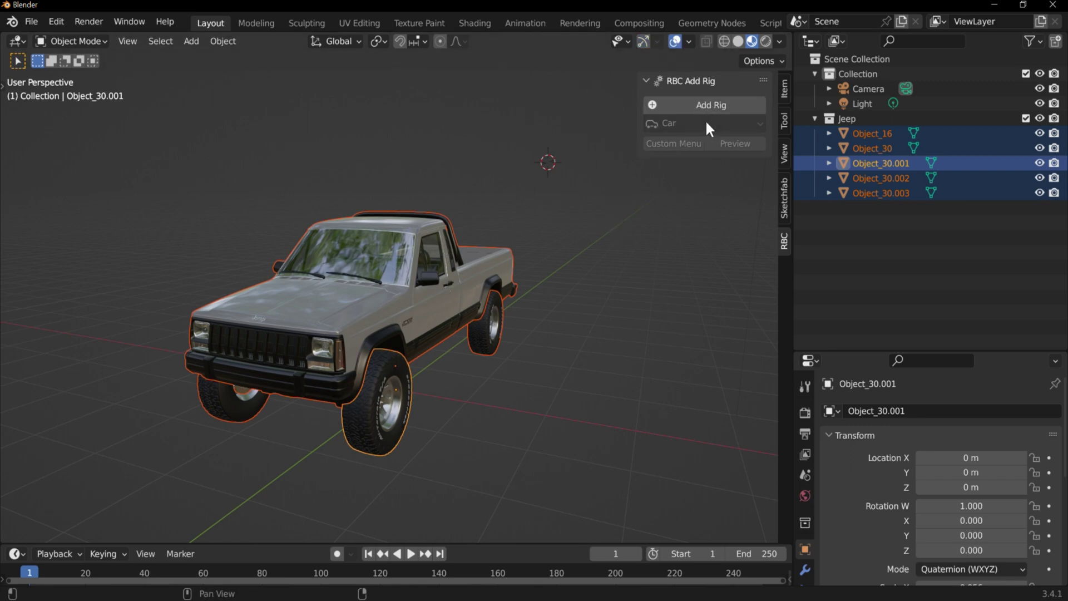
click(718, 106)
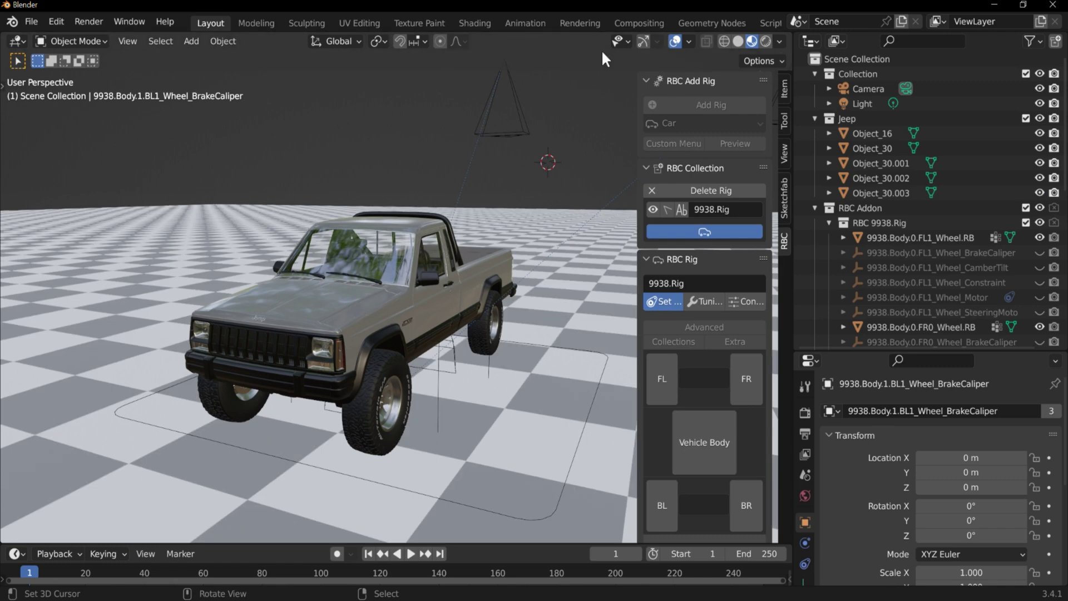
Look through the new RBC Addon collection's contents and collapse its rig sub-collection.
scroll(896, 232, down, 2)
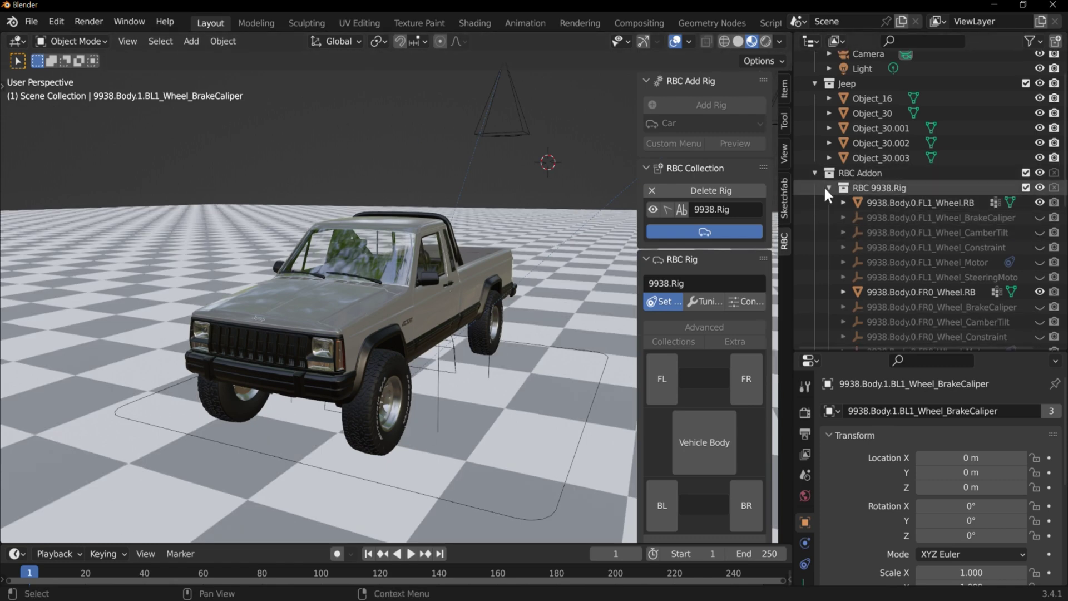
scroll(825, 189, up, 2)
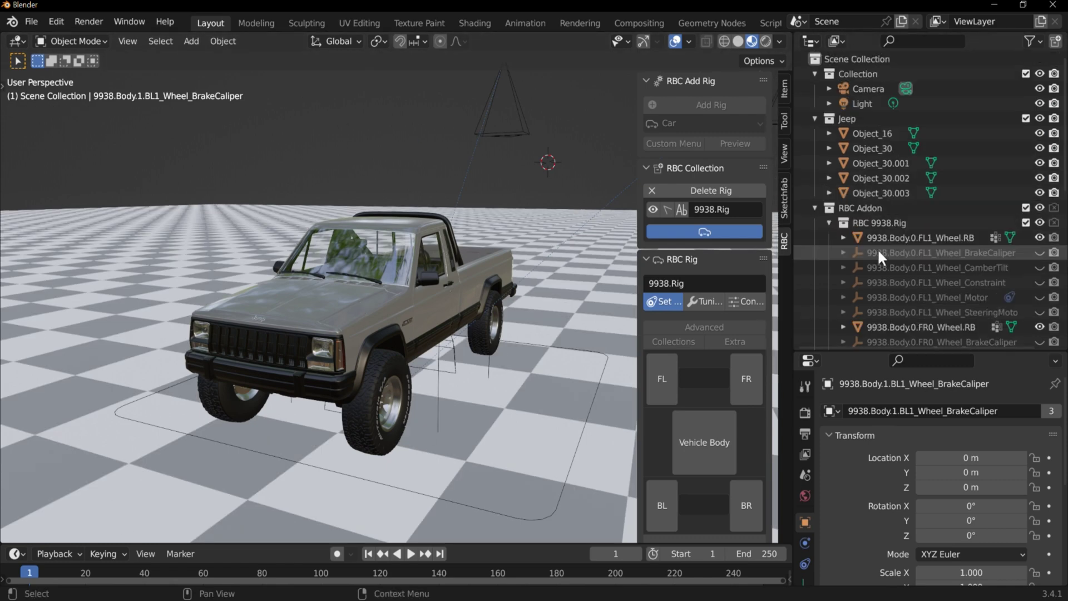
click(828, 222)
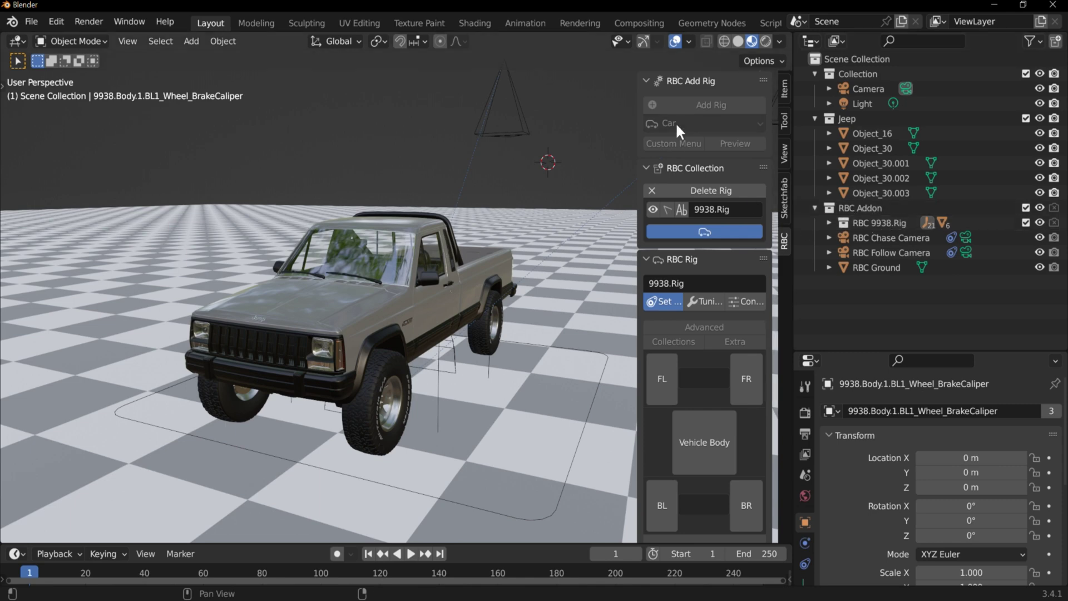
Widen the sidebar and collapse the RBC Add Rig and RBC Collection sections, keeping RBC Rig expanded.
drag(636, 110, 612, 110)
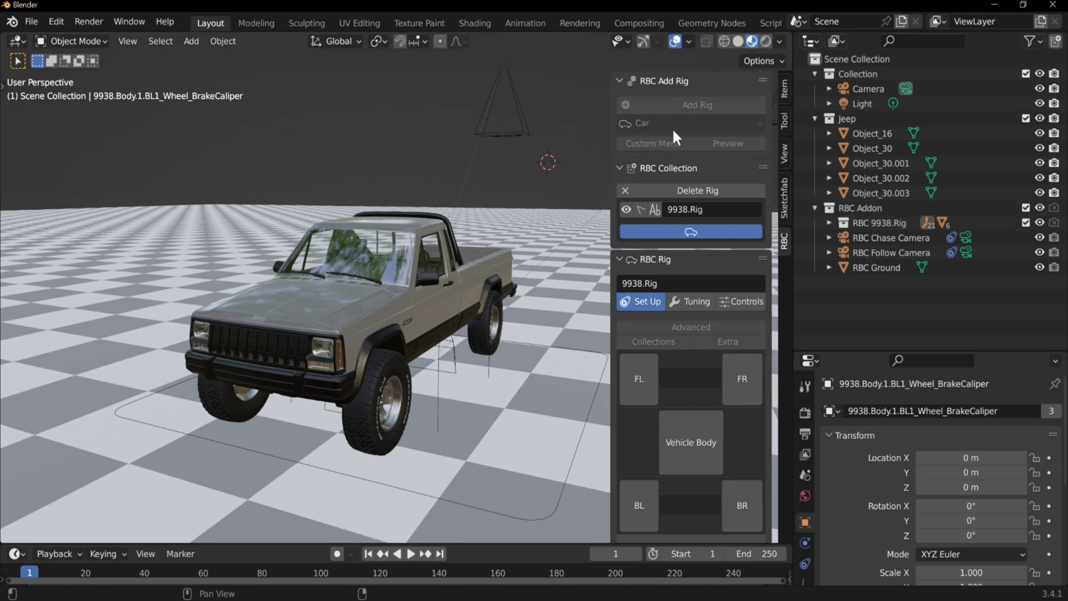
click(621, 170)
click(618, 188)
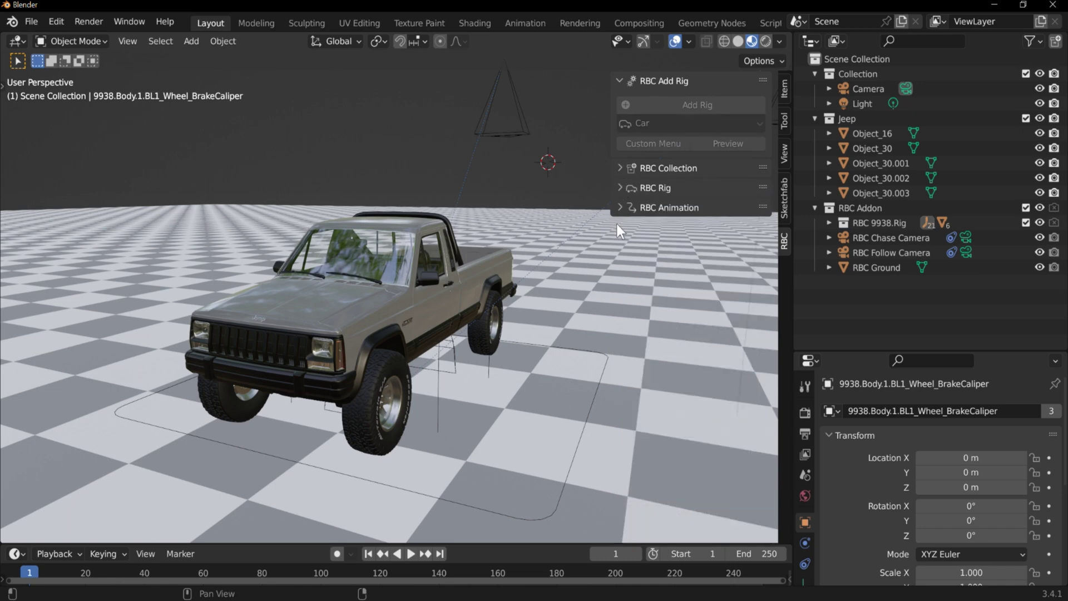
click(619, 169)
click(620, 259)
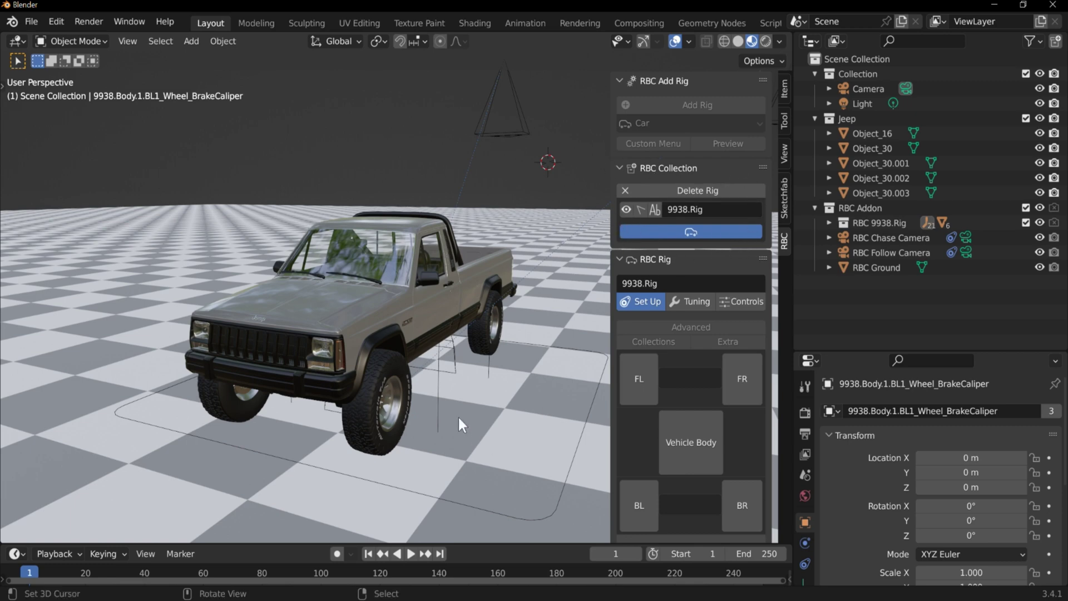
drag(623, 168, 635, 64)
drag(610, 117, 598, 131)
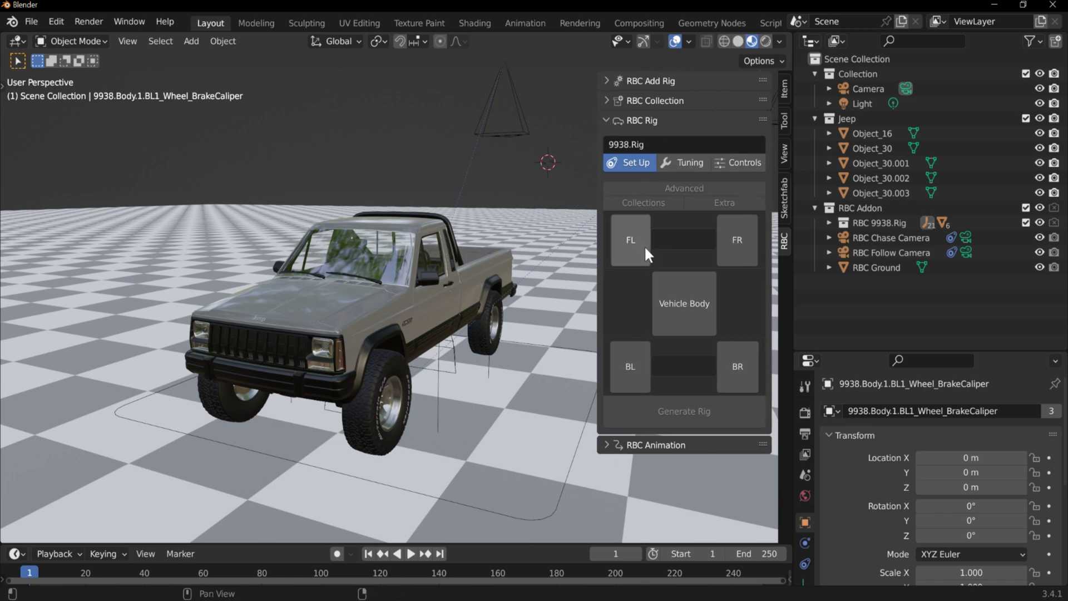
Test-move the truck body Object_16, cancel the moves, and assign it as the rig's Vehicle Body.
click(412, 257)
key(g)
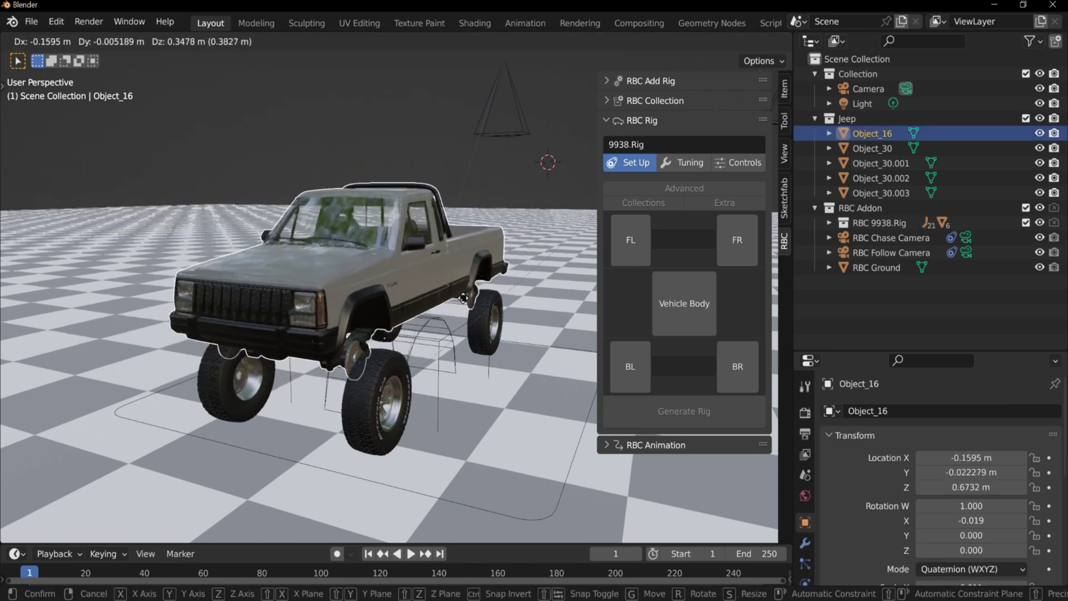
key(Escape)
key(g)
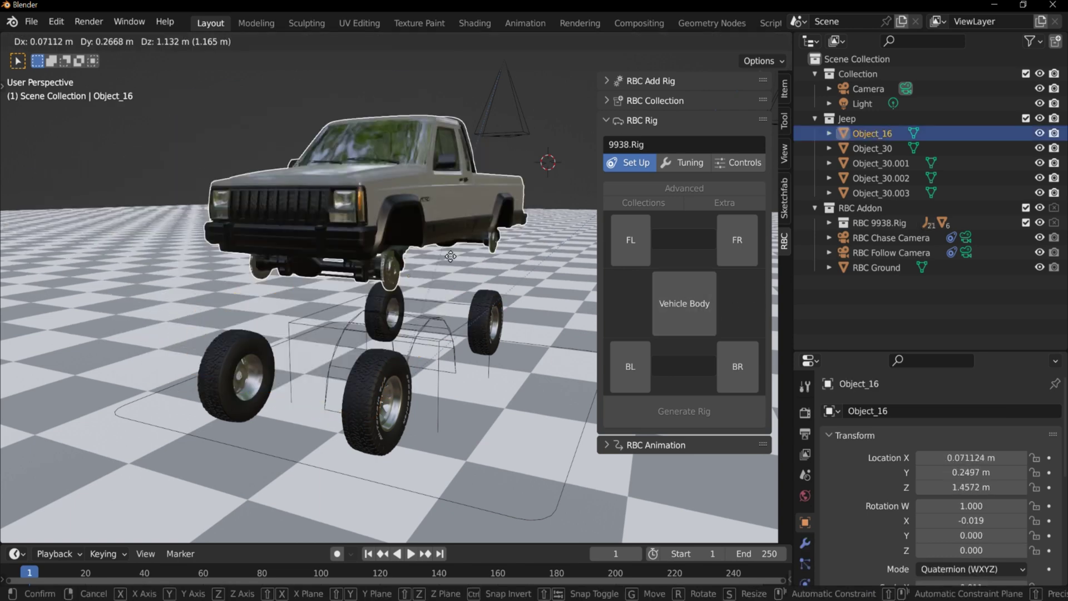
key(Escape)
click(682, 306)
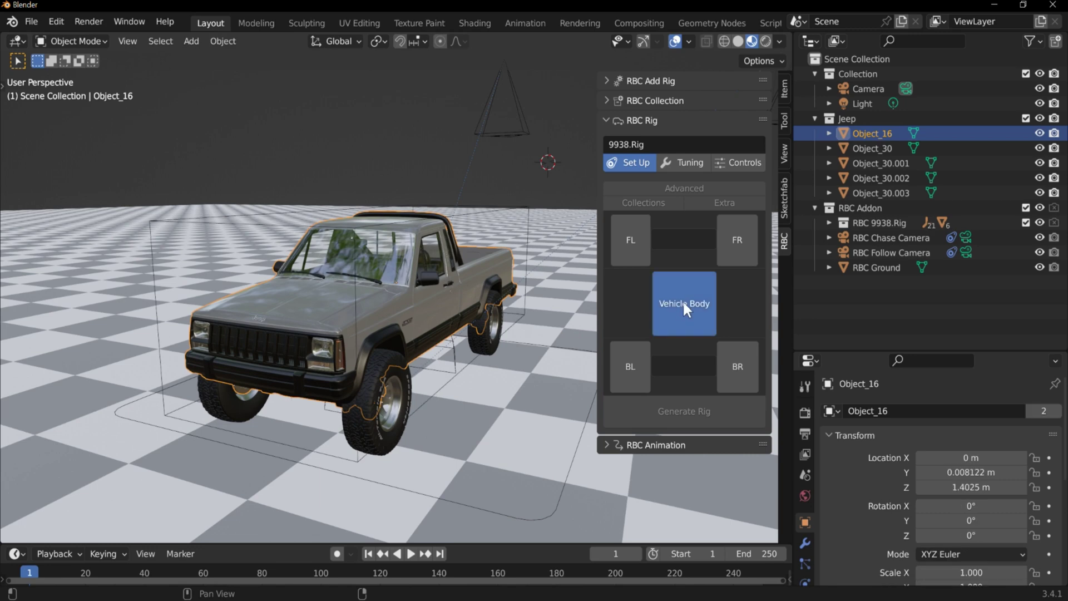
Assign the front wheels to the rig's FL and FR slots, hiding the truck body to reach the FR wheel.
right_click(389, 355)
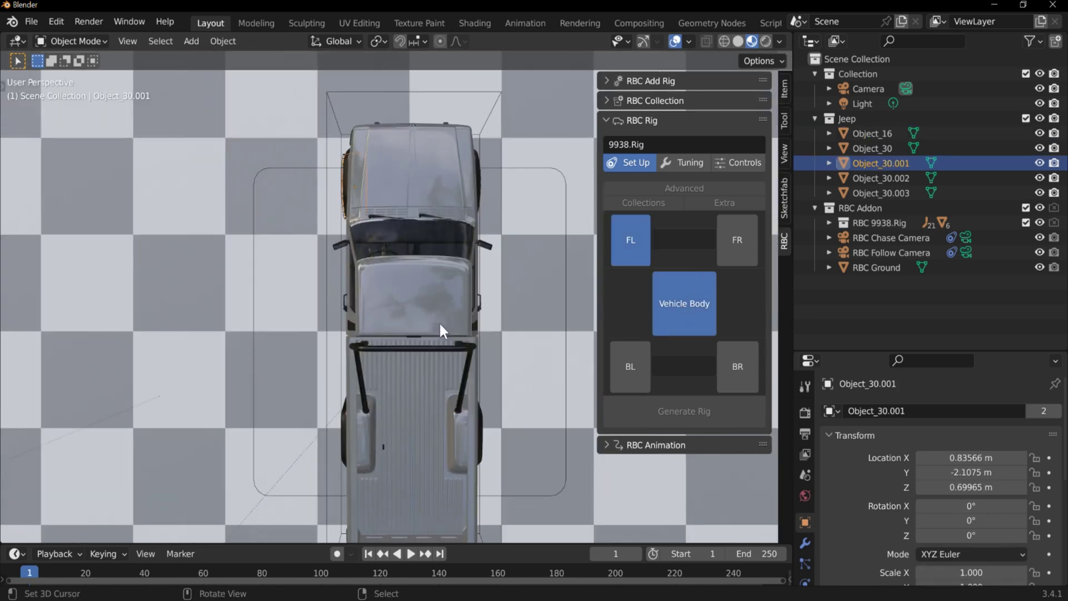
shift+middle_drag(516, 232, 506, 205)
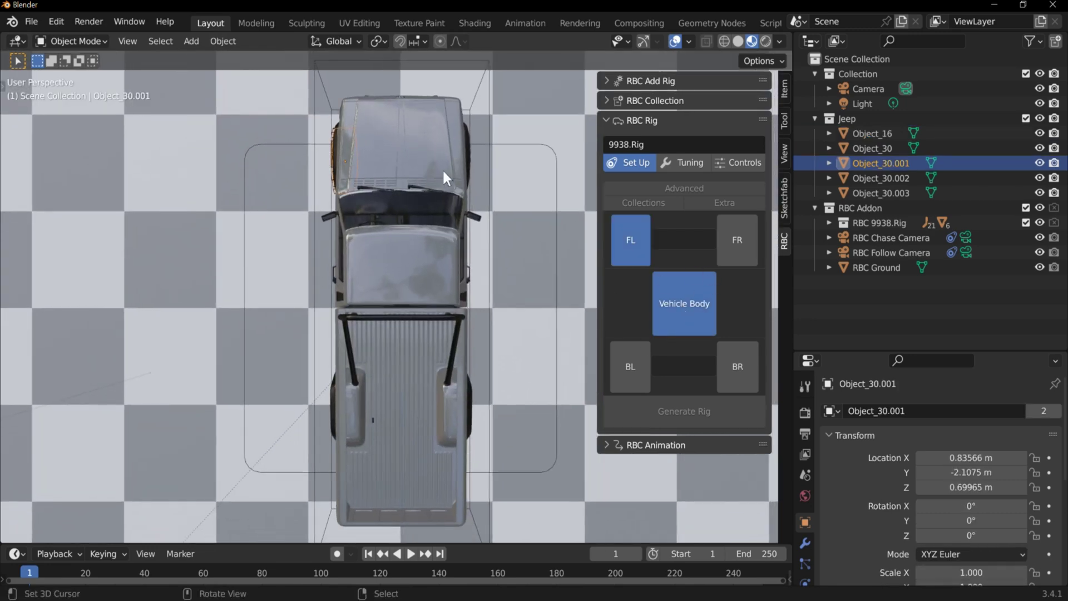
click(413, 175)
key(h)
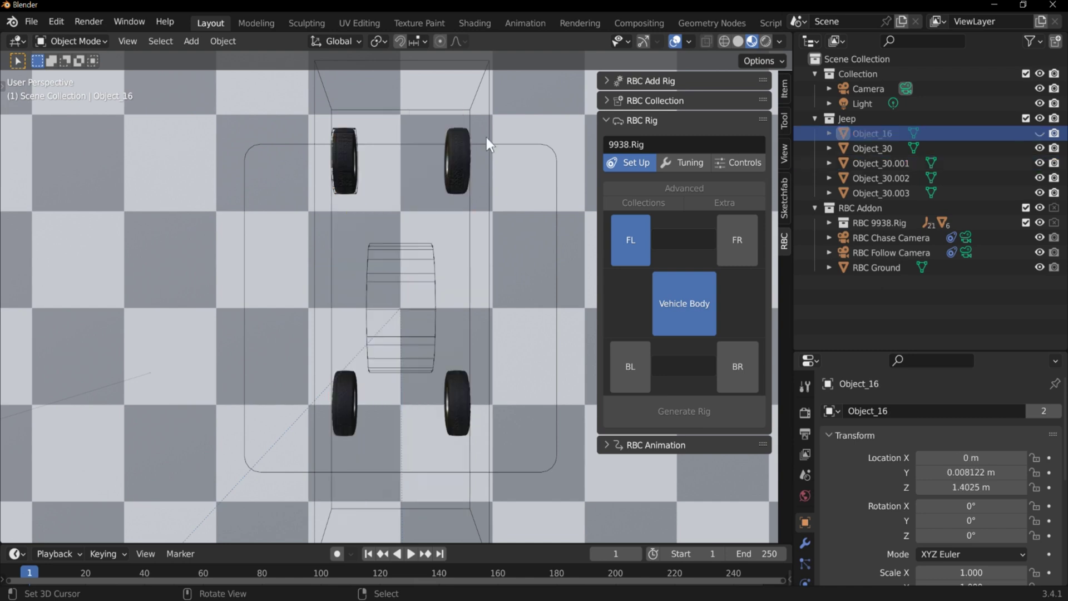
click(457, 157)
click(729, 255)
Assign the two rear wheels to the rig's BL and BR slots.
click(341, 389)
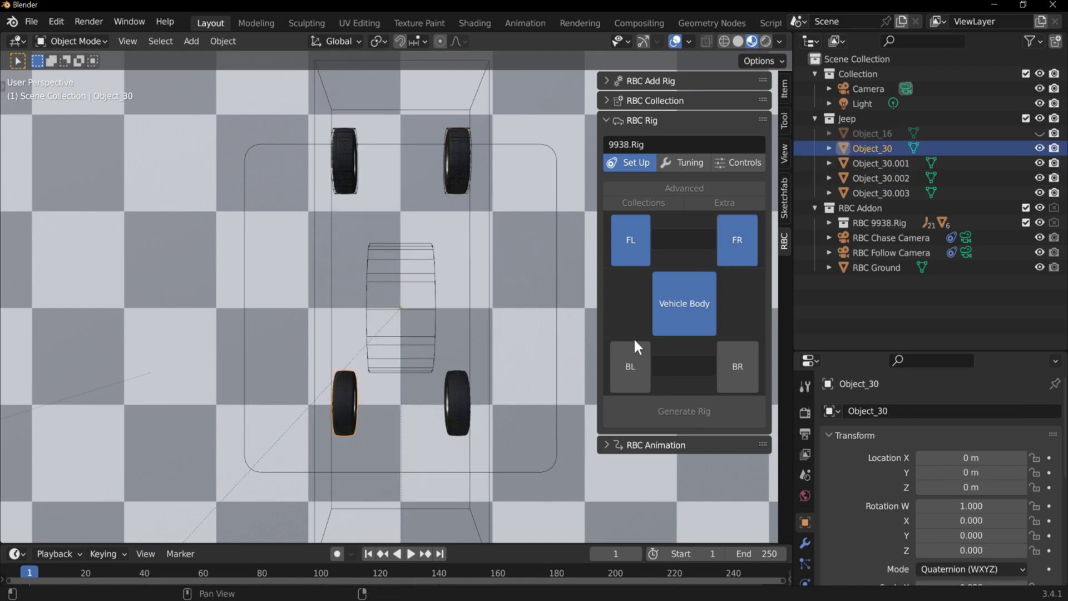
click(632, 356)
click(460, 396)
click(745, 352)
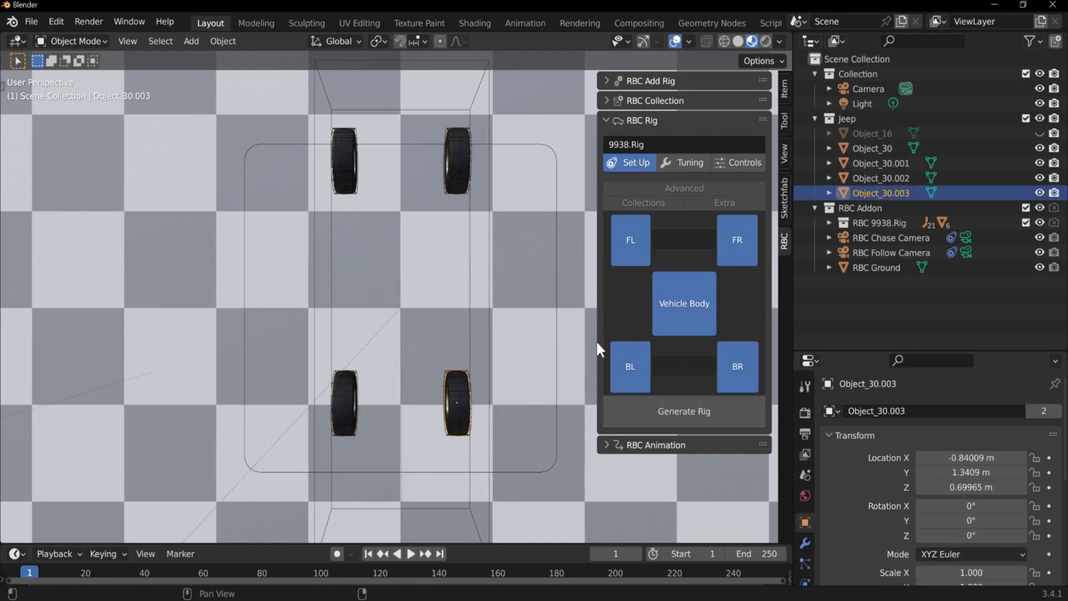
Try moving the front-right wheel Object_30.002 with its FR slot cleared and assigned, cancelling each move and keeping it assigned to FR.
middle_drag(357, 371, 439, 390)
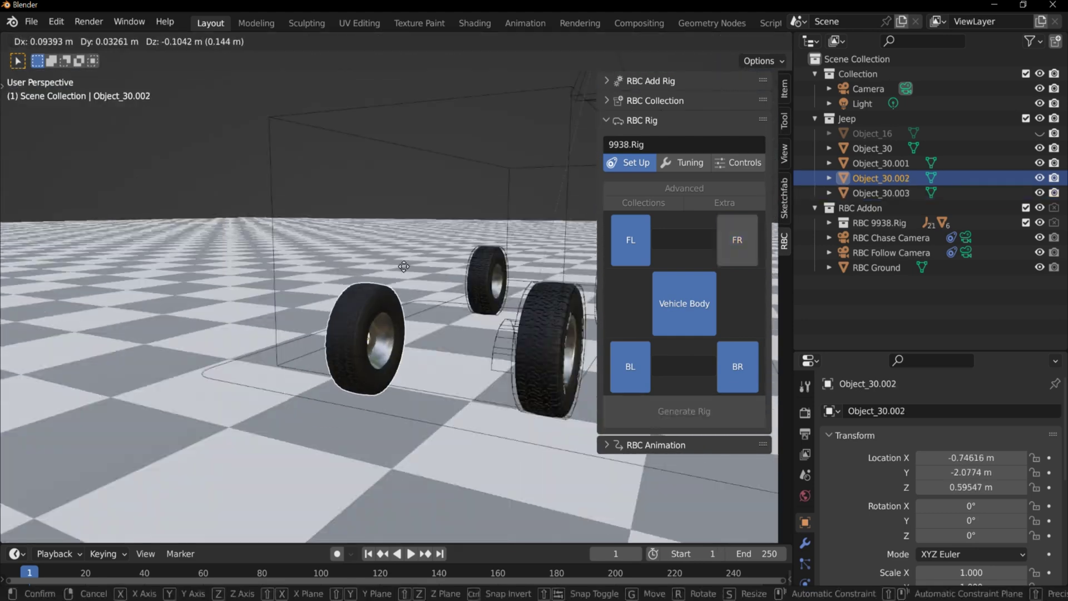
right_click(323, 333)
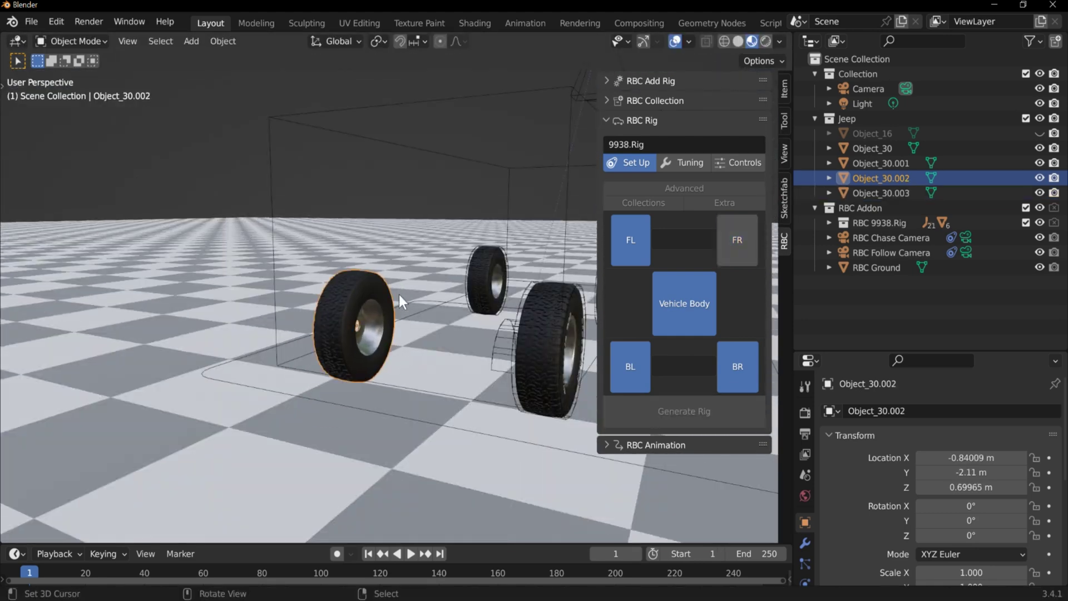
click(322, 275)
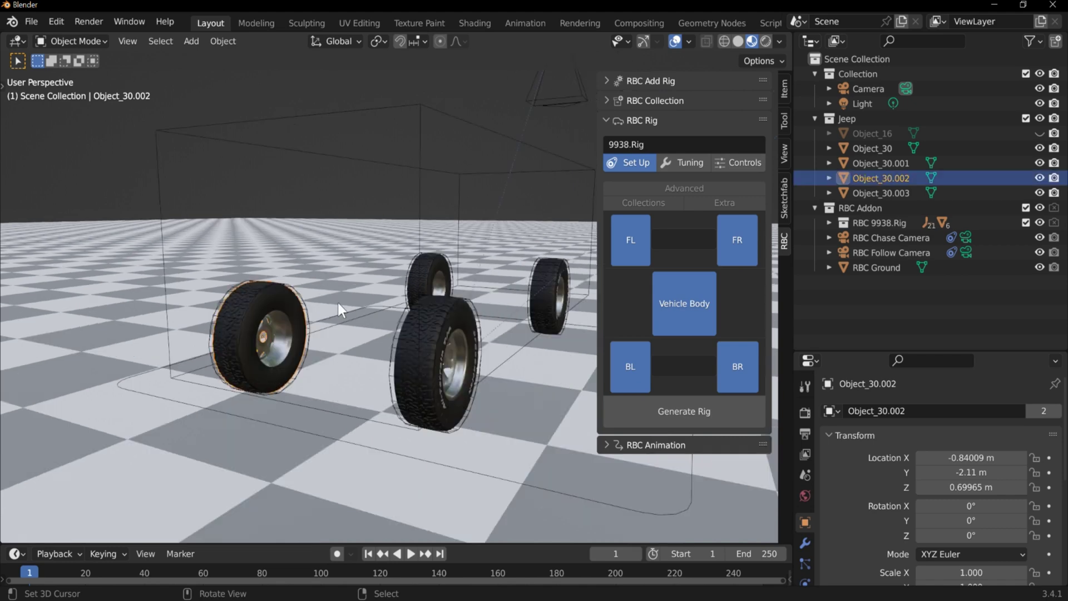
key(g)
middle_drag(365, 341, 394, 318)
right_click(388, 341)
Try the front-right wheel raised to a Z location of about 0.82 m and compare it with the front-left wheel Object_30.001.
scroll(365, 343, up, 1)
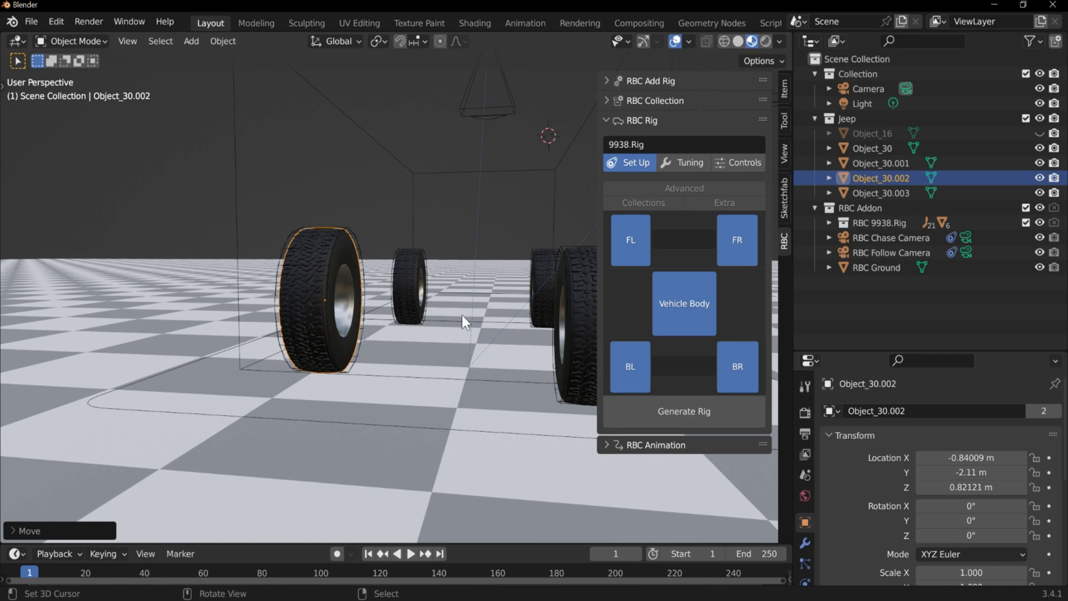
shift+middle_drag(462, 289, 389, 259)
middle_drag(472, 209, 494, 208)
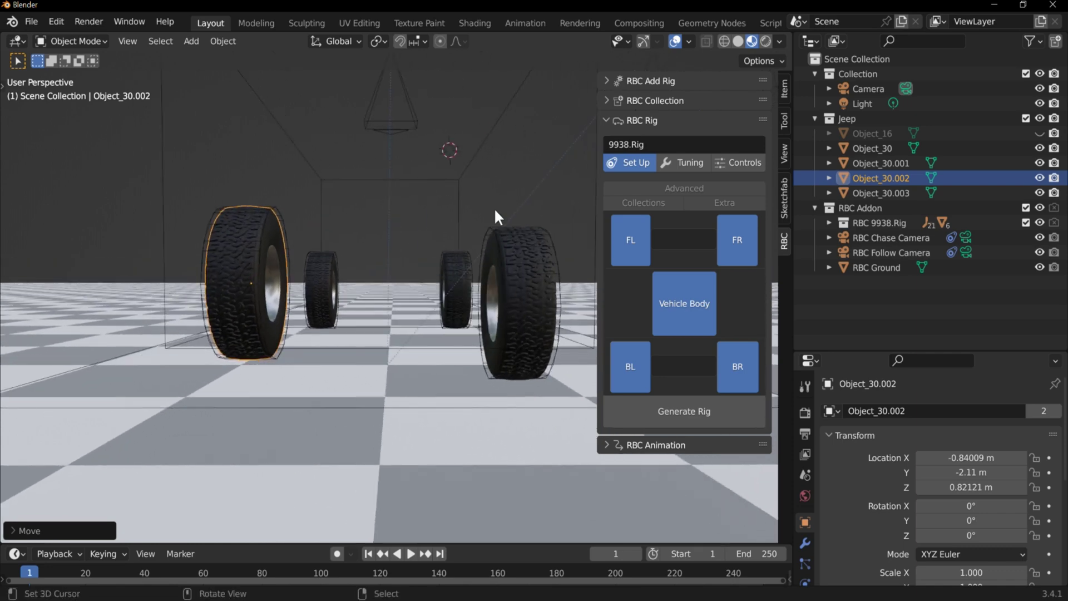
middle_drag(481, 266, 337, 298)
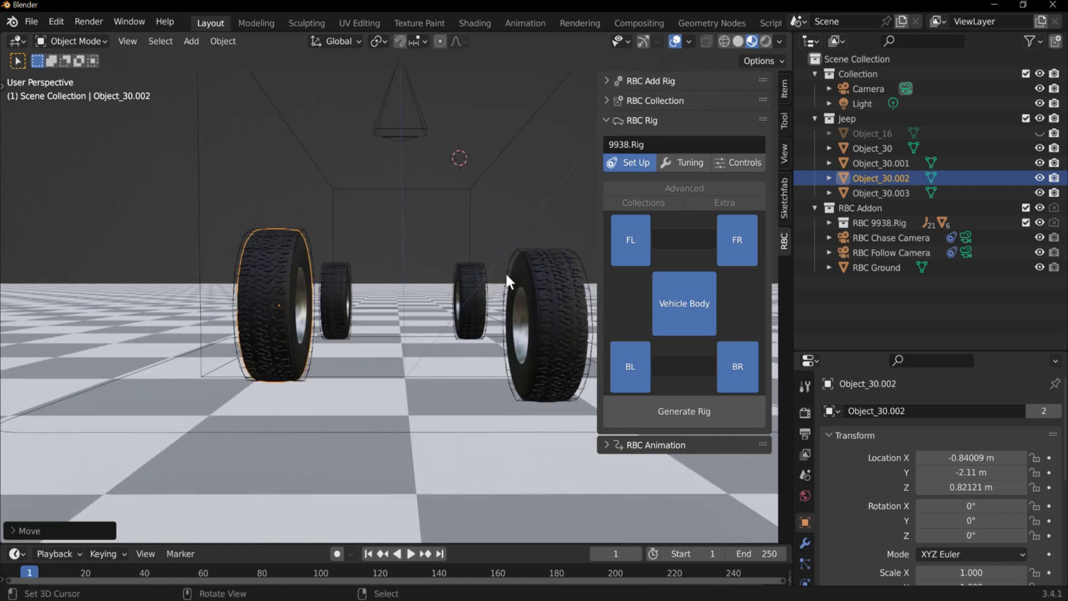
right_click(530, 267)
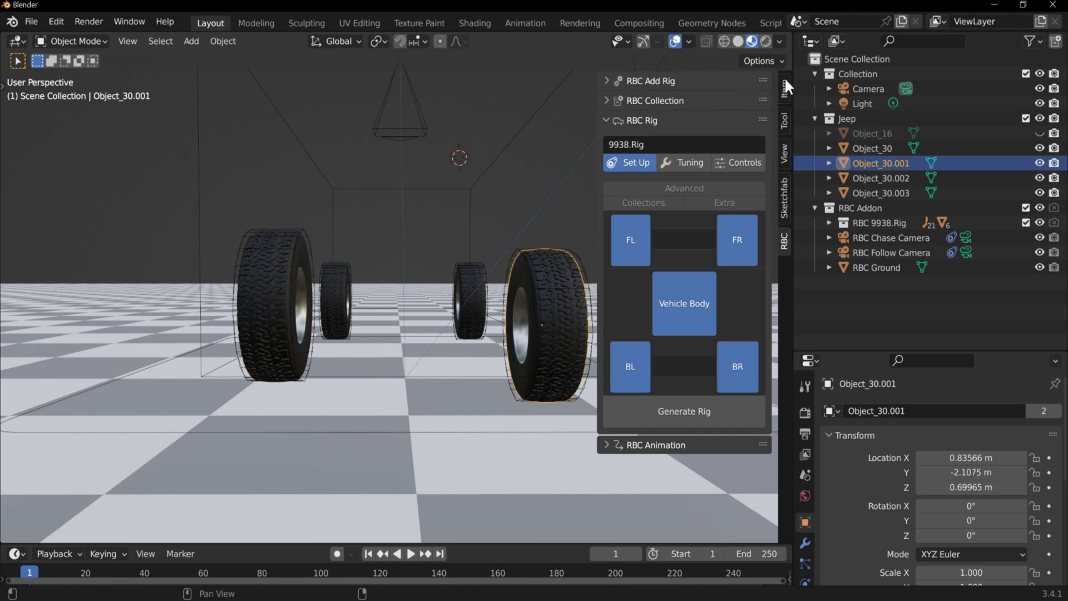
In Edit Mode, duplicate a small piece of the front-right wheel Object_30.002's mesh and place it away from the wheel as stray geometry.
key(Tab)
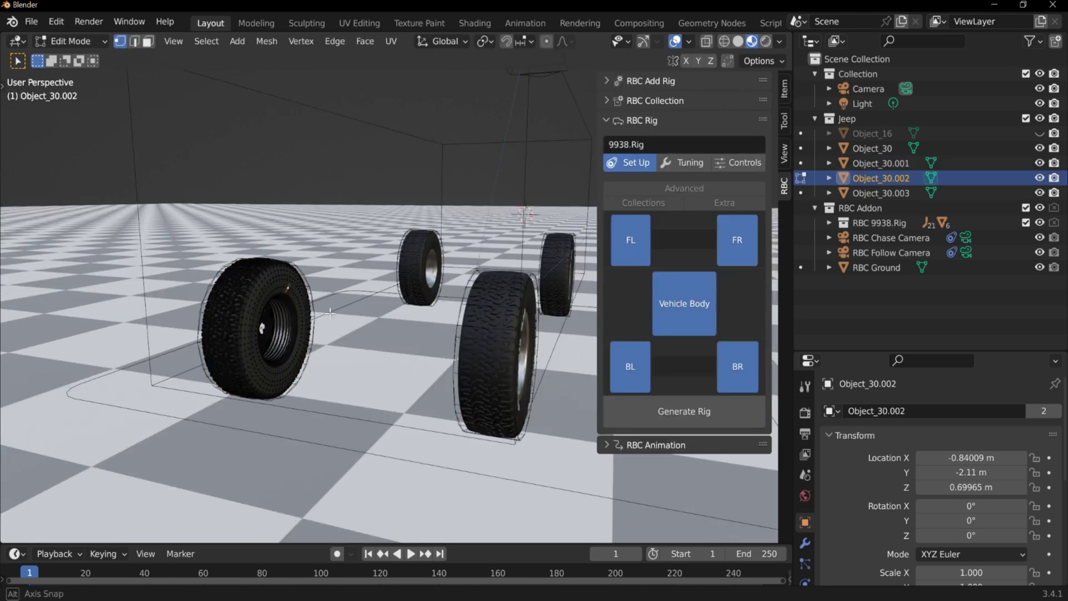
middle_drag(329, 314, 305, 291)
key(g)
click(497, 273)
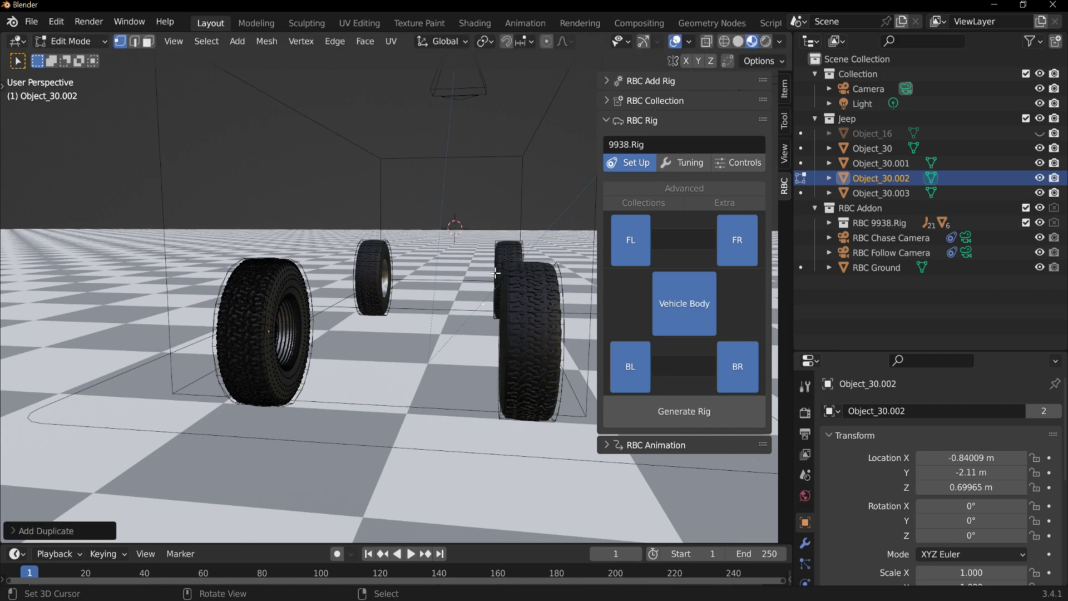
key(Tab)
mouse_move(425, 308)
middle_down()
mouse_move(299, 295)
mouse_move(431, 302)
middle_up()
Reassign the front-right wheel with its stray geometry to the FR slot and inspect the wheel preview.
key(Tab)
middle_drag(511, 316, 398, 312)
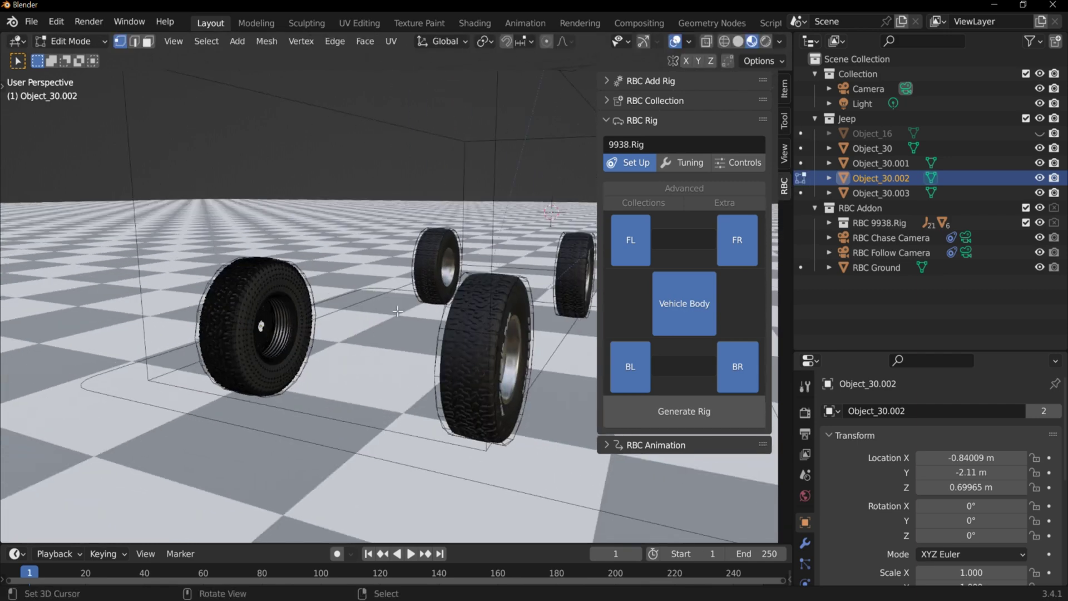
key(Tab)
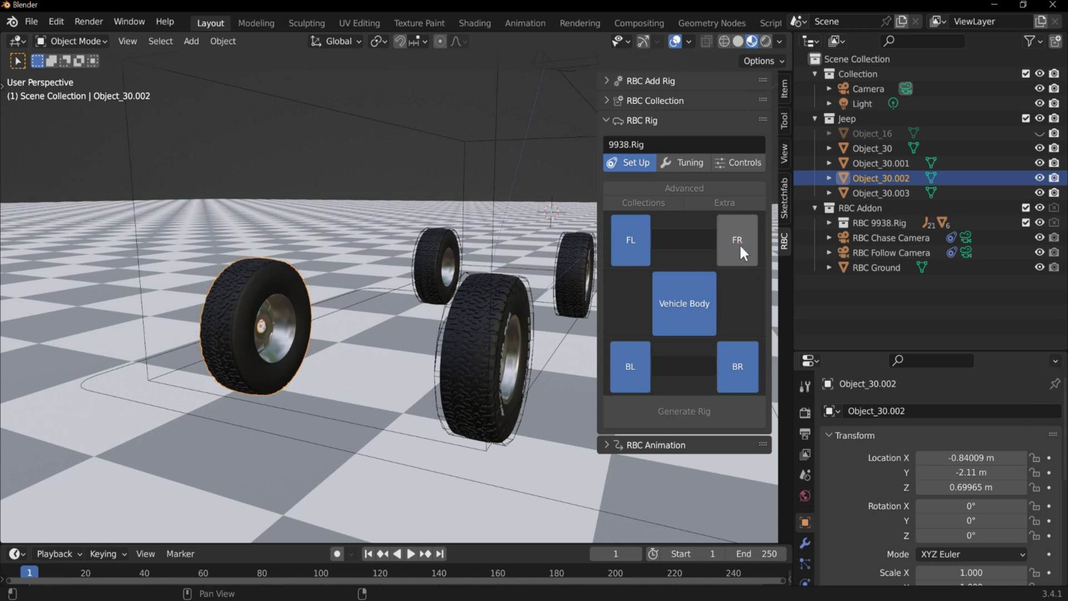
click(739, 243)
middle_drag(345, 333, 324, 222)
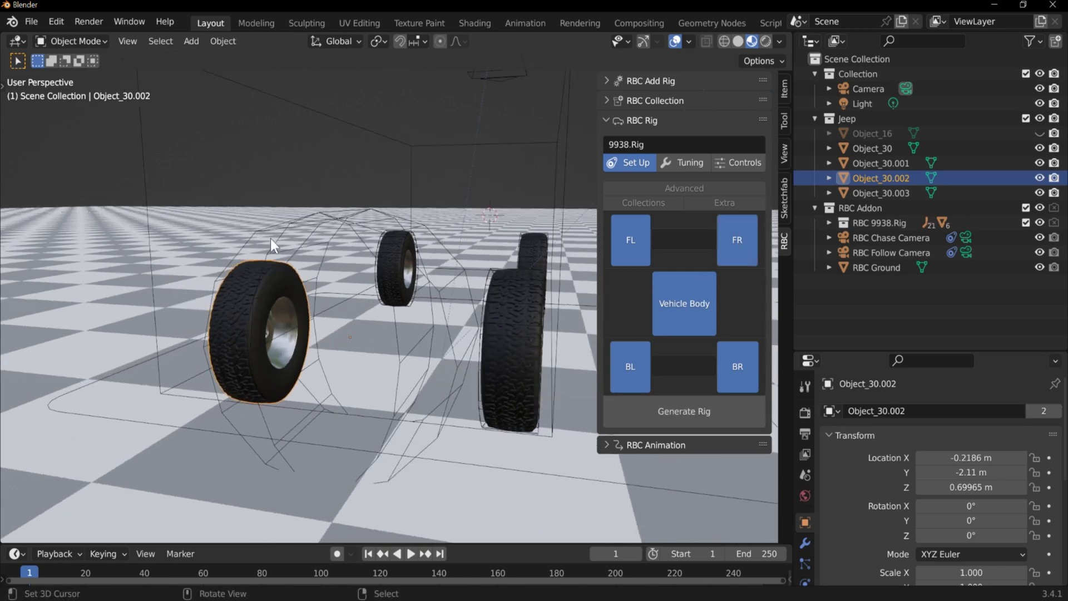
middle_drag(482, 353, 428, 367)
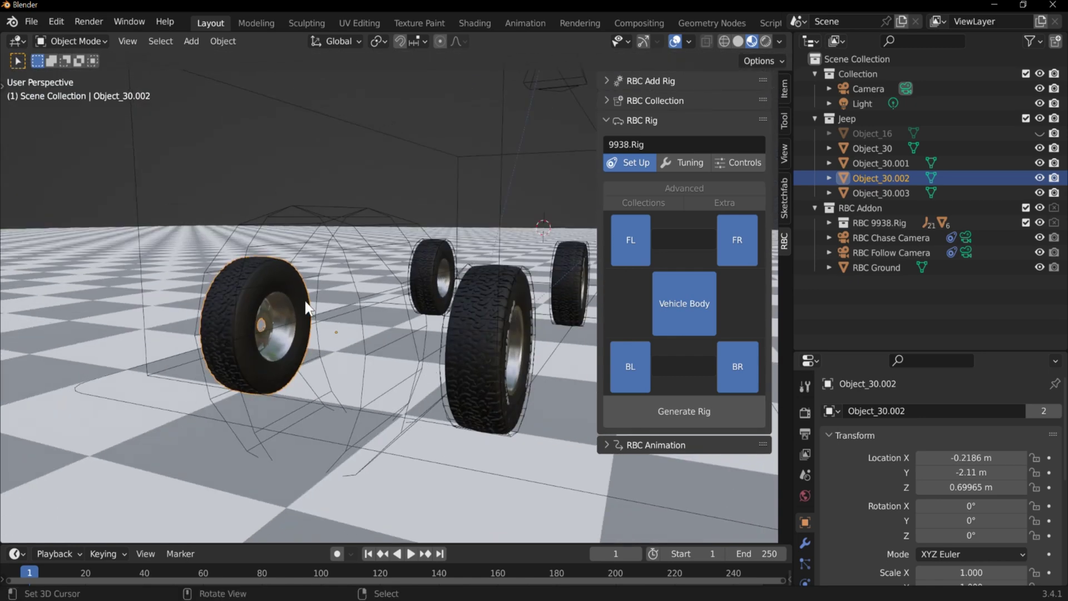
Delete the stray geometry from the front-right wheel's mesh and reassign the cleaned wheel to the FR slot.
middle_drag(307, 307, 356, 278)
key(g)
click(412, 321)
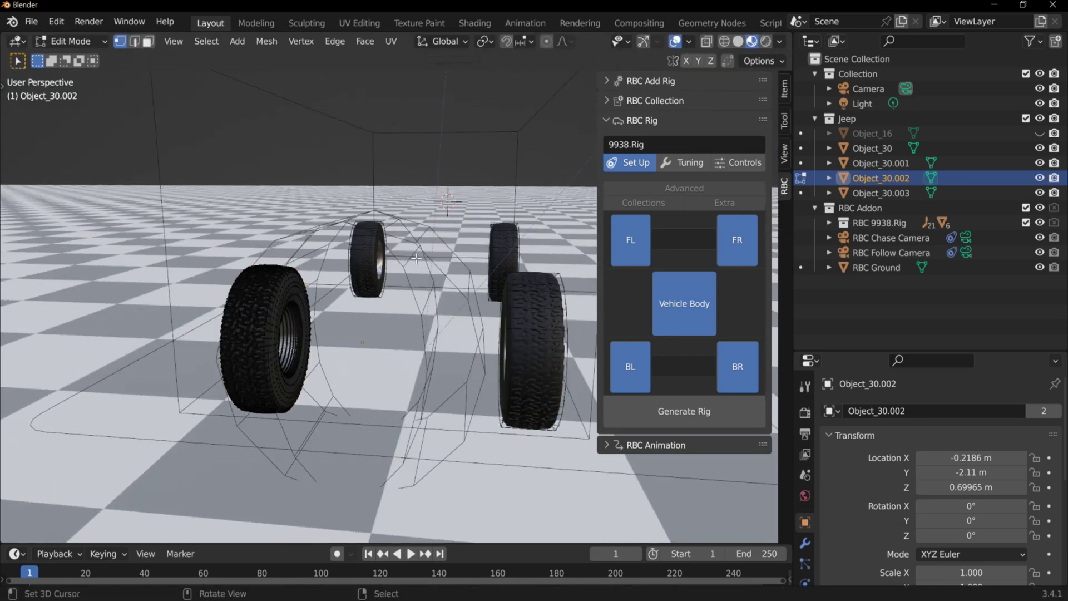
key(x)
key(Tab)
click(630, 366)
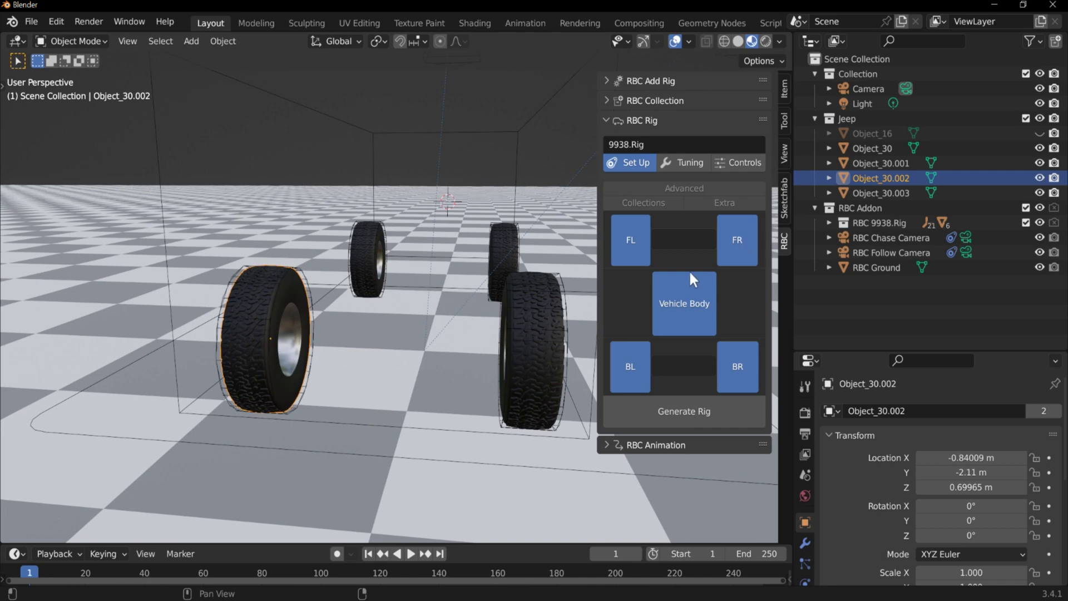
Unhide the truck body Object_16 and generate the vehicle rig.
middle_drag(528, 271, 286, 293)
key(Tab)
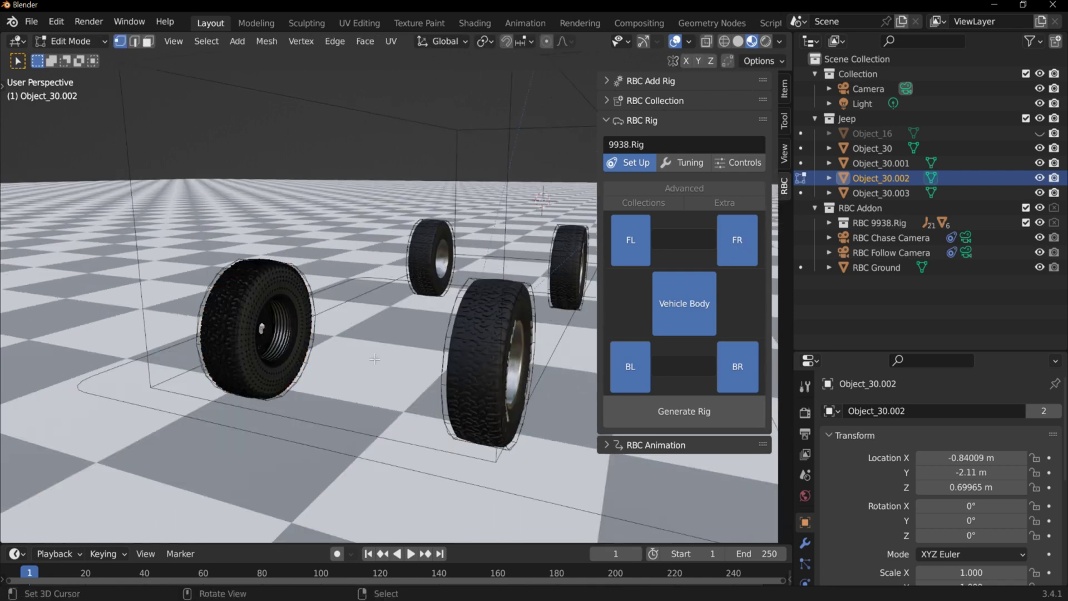
key(a)
key(Tab)
key(alt+h)
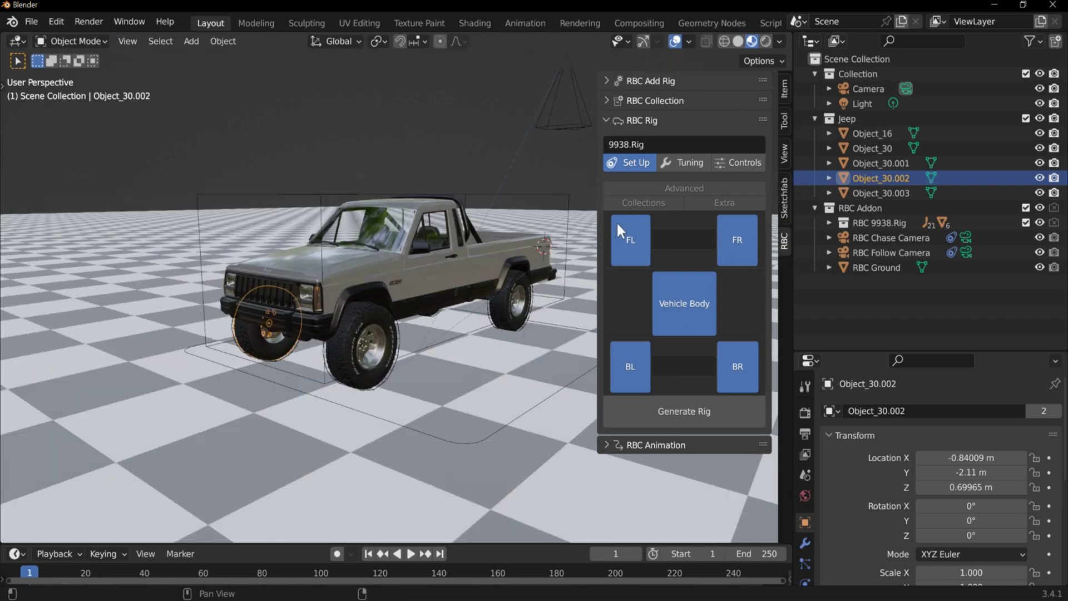
click(707, 414)
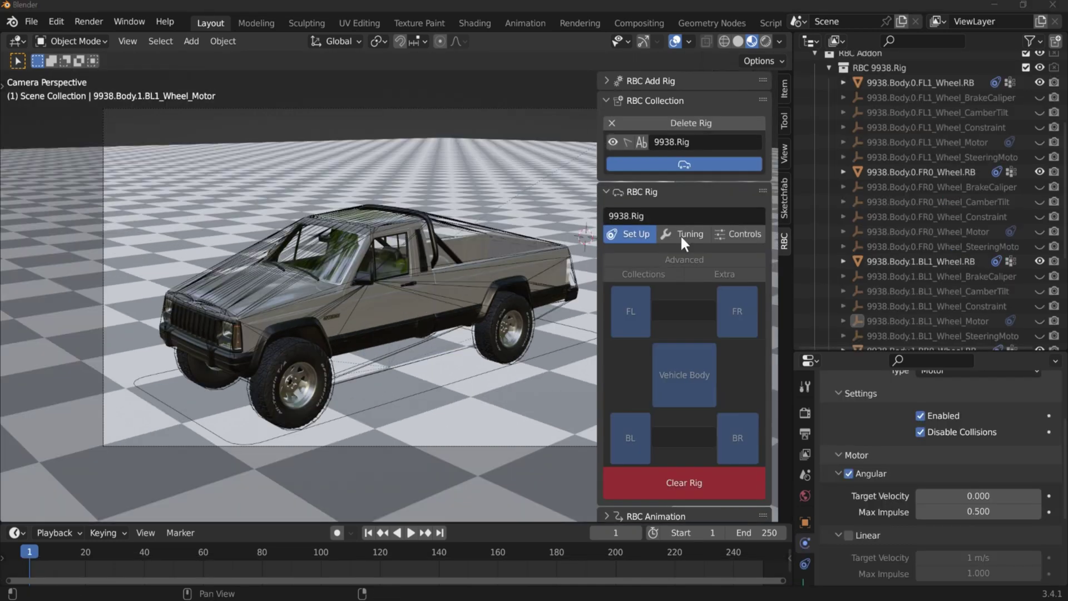
Examine the rig's Tuning settings for Wheels, Suspension and Physics, and show the Controls settings alongside them.
click(680, 234)
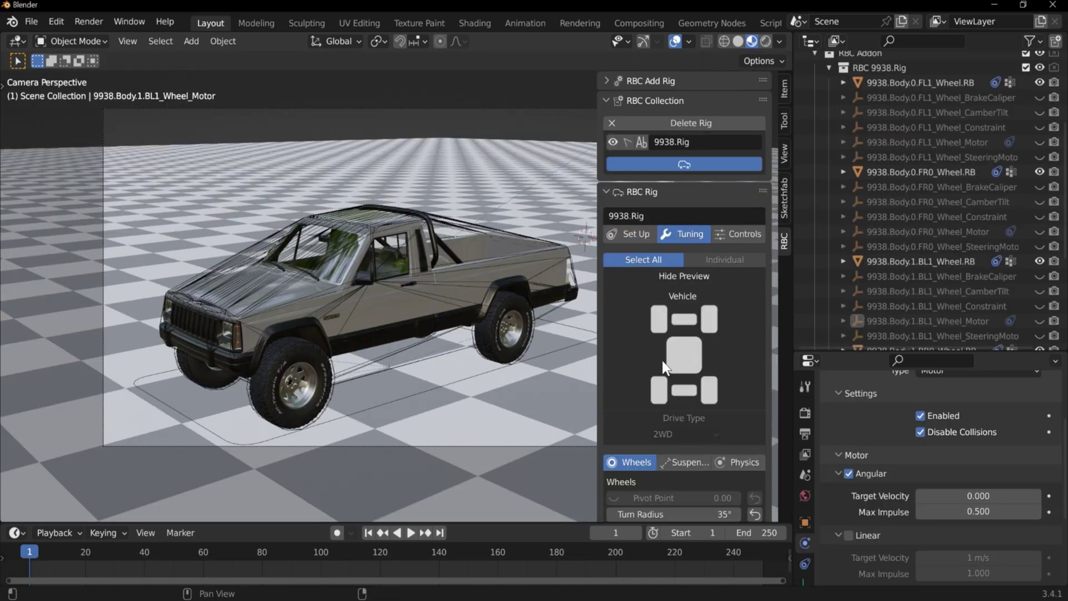
scroll(690, 287, down, 2)
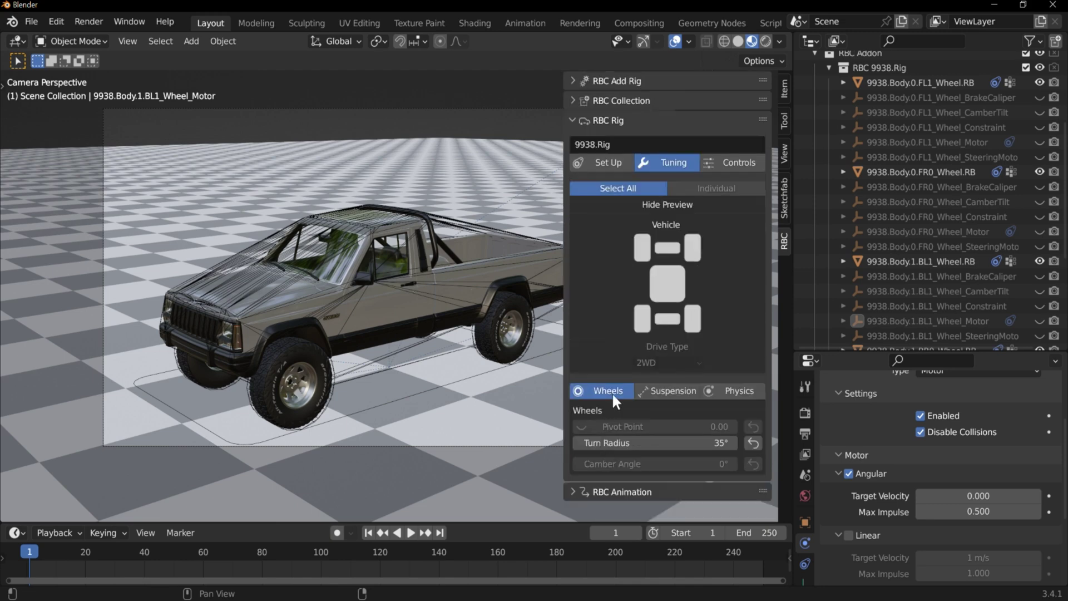
click(671, 390)
click(711, 392)
click(609, 391)
click(665, 388)
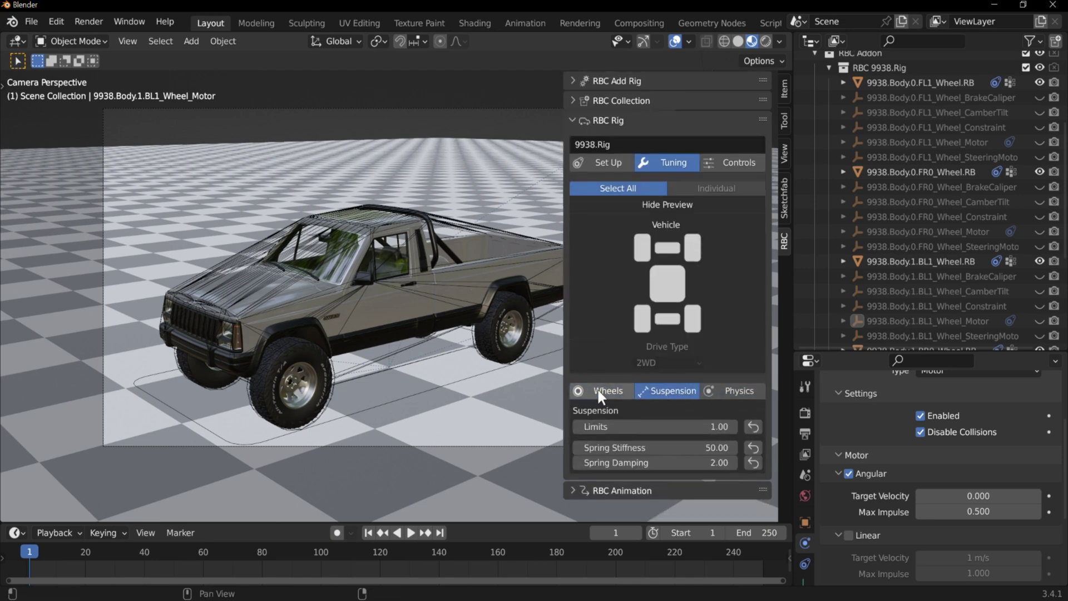
click(598, 389)
click(675, 389)
click(585, 392)
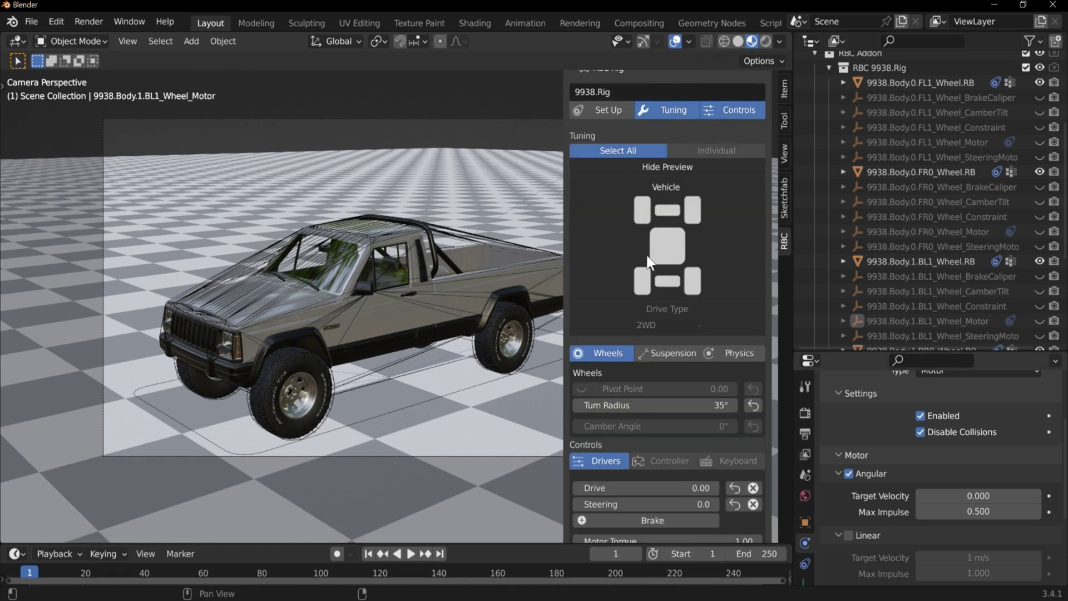
Set the rig's Steering driver to -1.0, play the simulation and enable the Brake.
scroll(662, 411, down, 2)
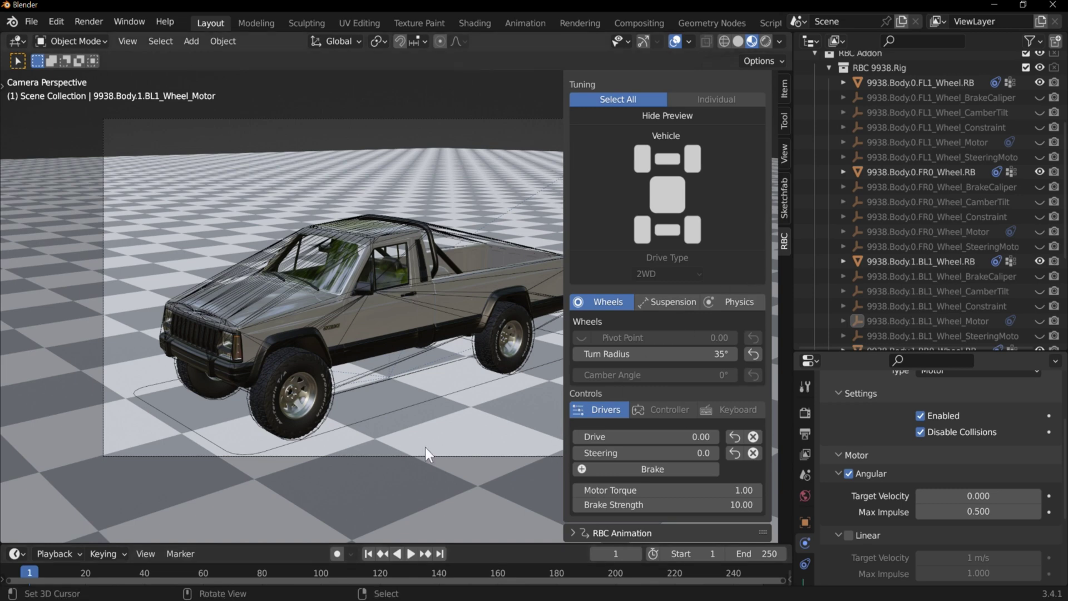
drag(672, 452, 645, 453)
key(space)
click(666, 469)
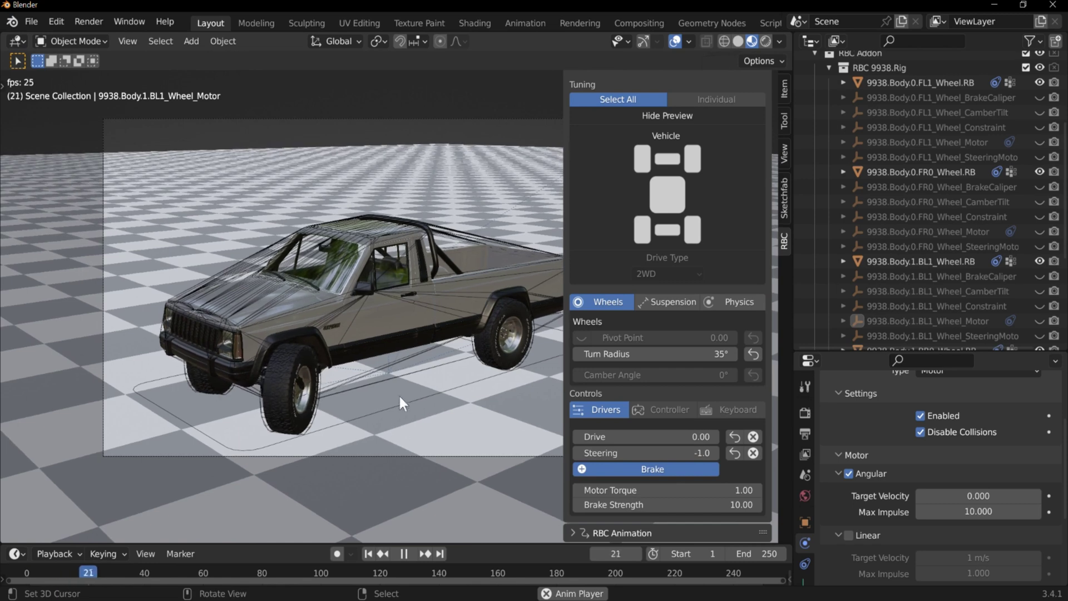
Test the steered front wheels with a Turn Radius of 15° and of 45°, restarting the simulation for each value.
click(656, 356)
key(Return)
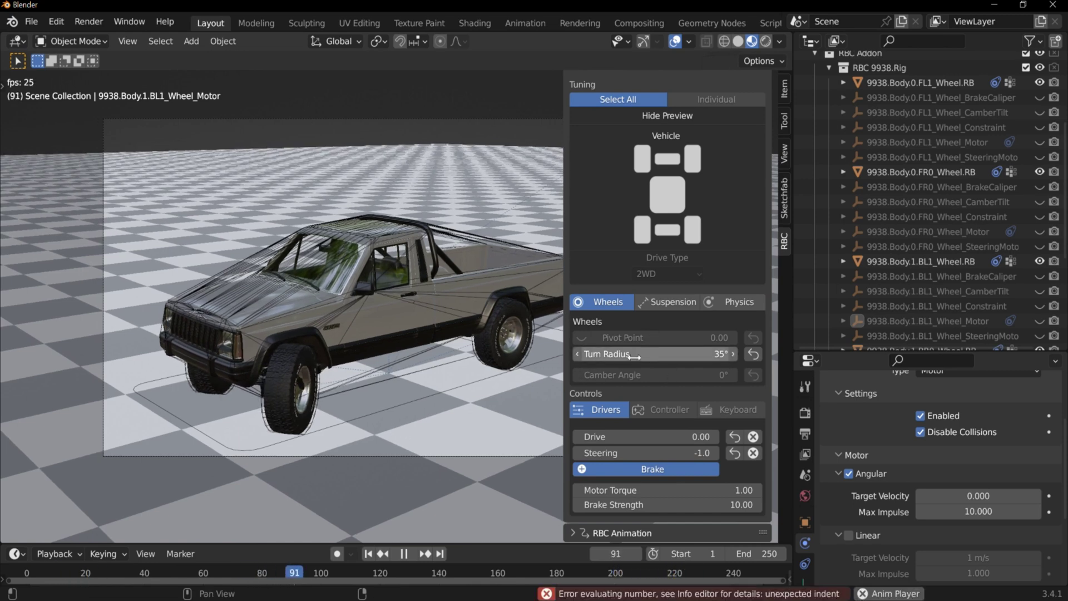
drag(649, 357, 612, 357)
key(shift+Left)
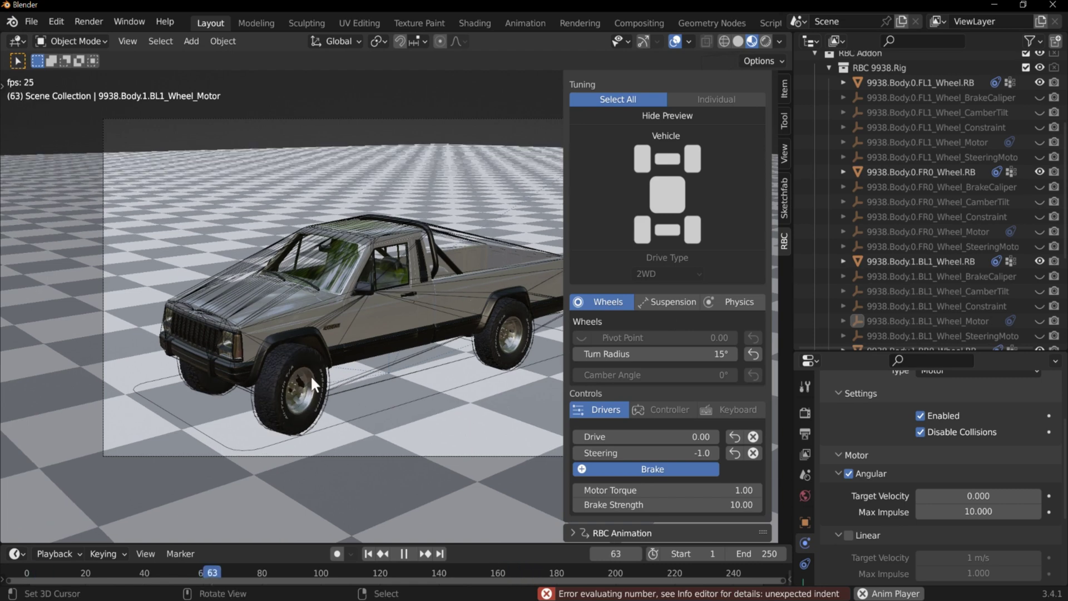
click(663, 355)
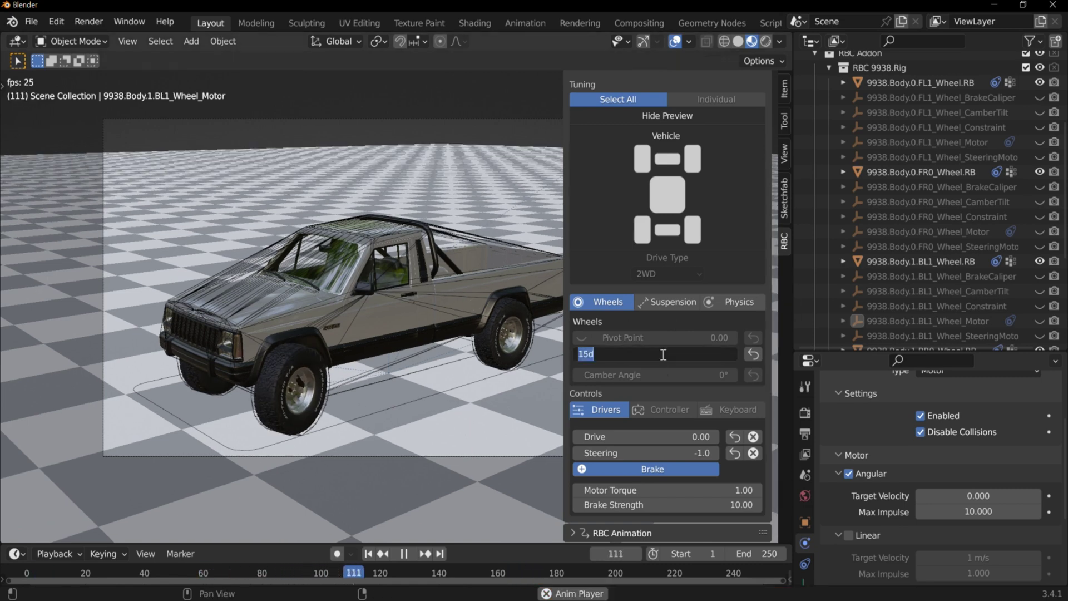
key(Return)
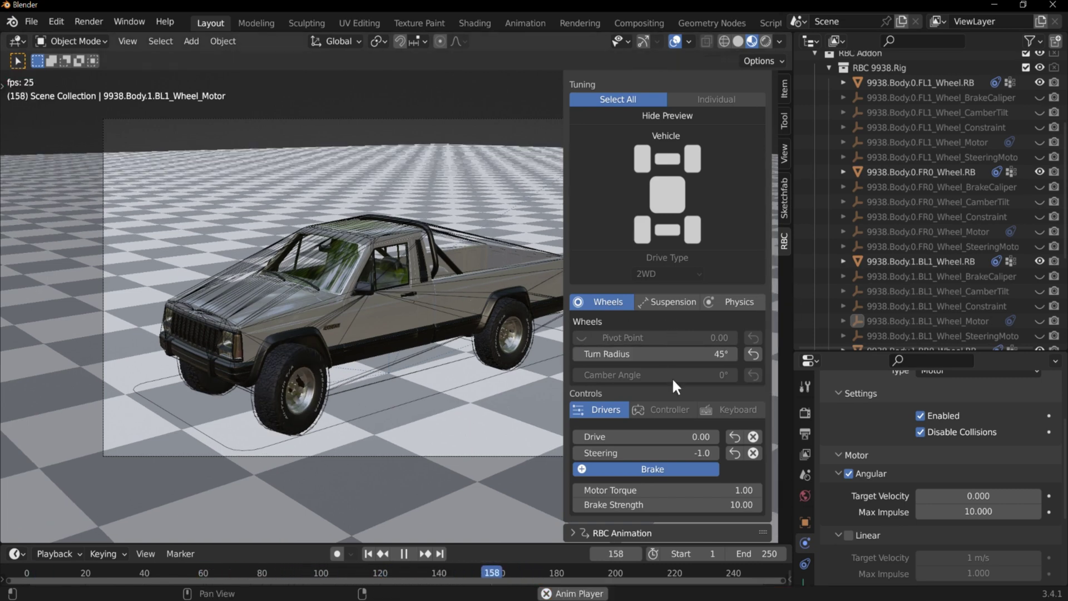
click(368, 553)
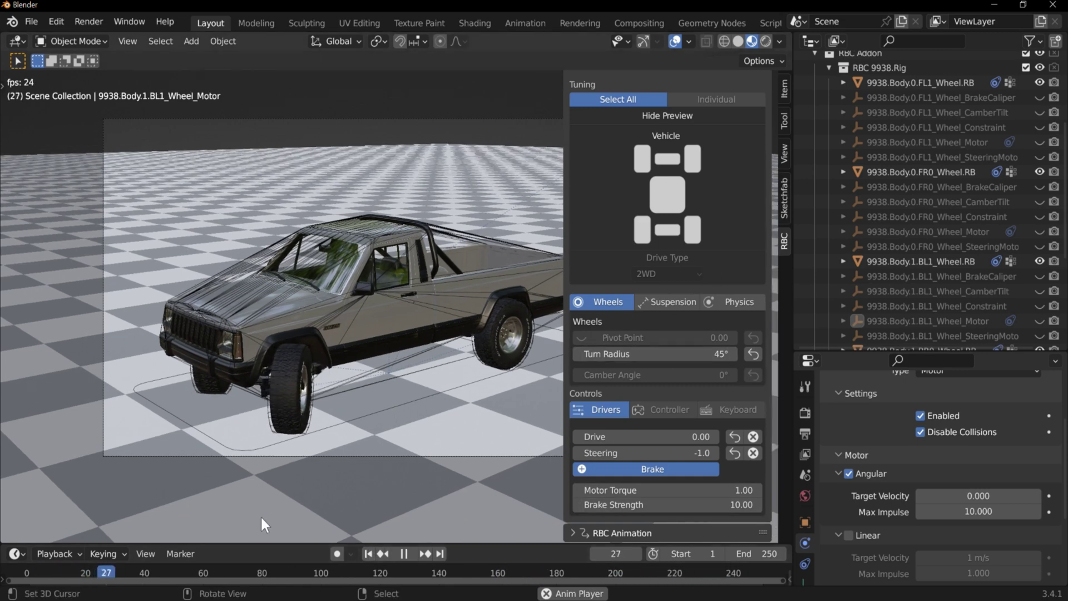
Test the front wheels with a Turn Radius of 90°, restarting the simulation from the first frame.
click(618, 354)
text(2)
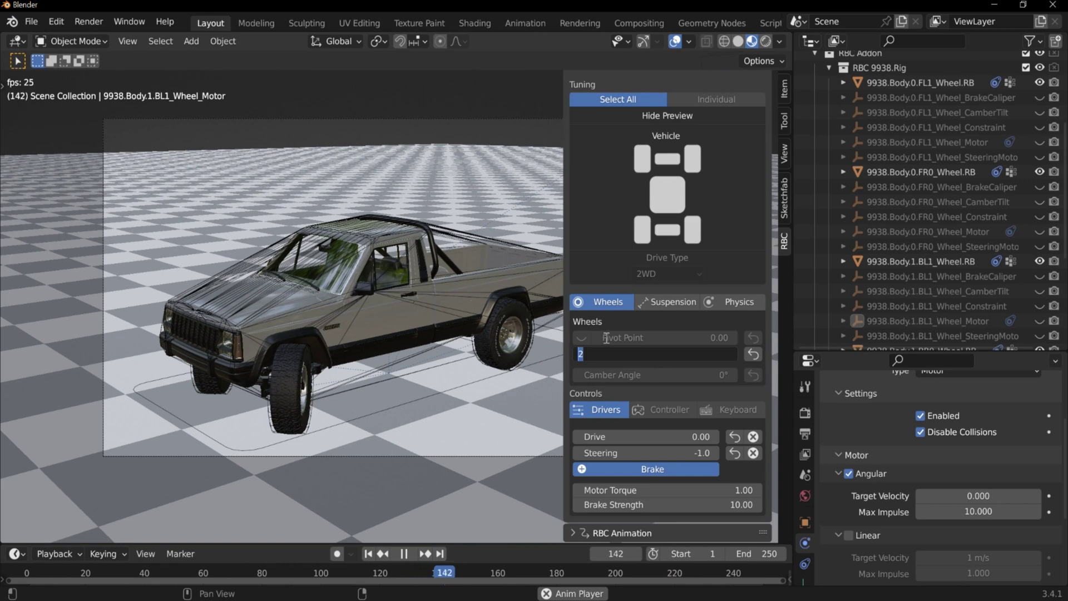
key(Return)
click(368, 554)
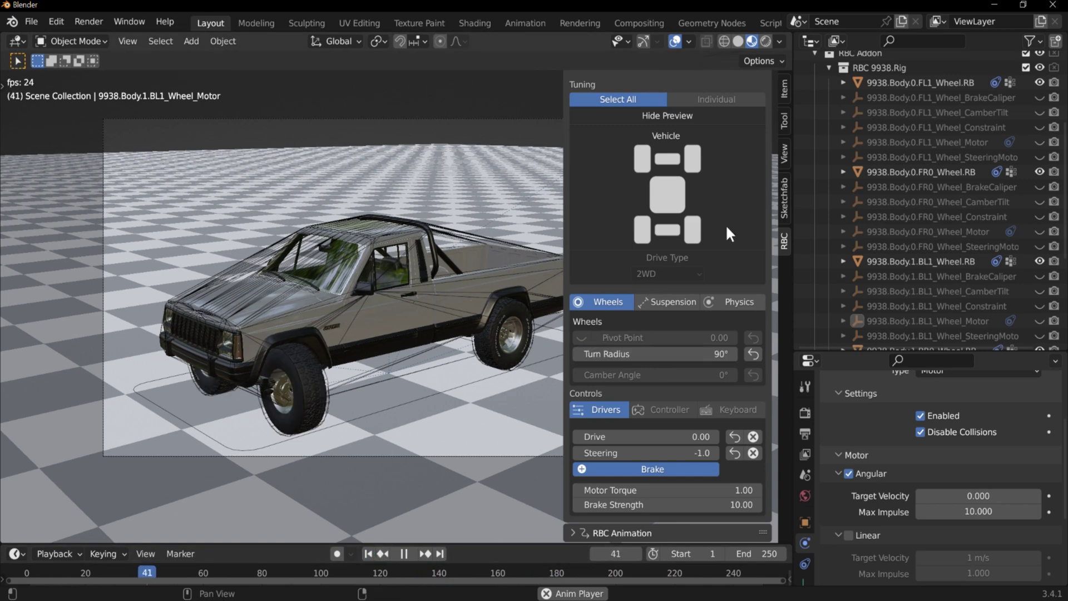
Set the wheels' Turn Radius to 35°.
click(669, 349)
text(35)
key(Return)
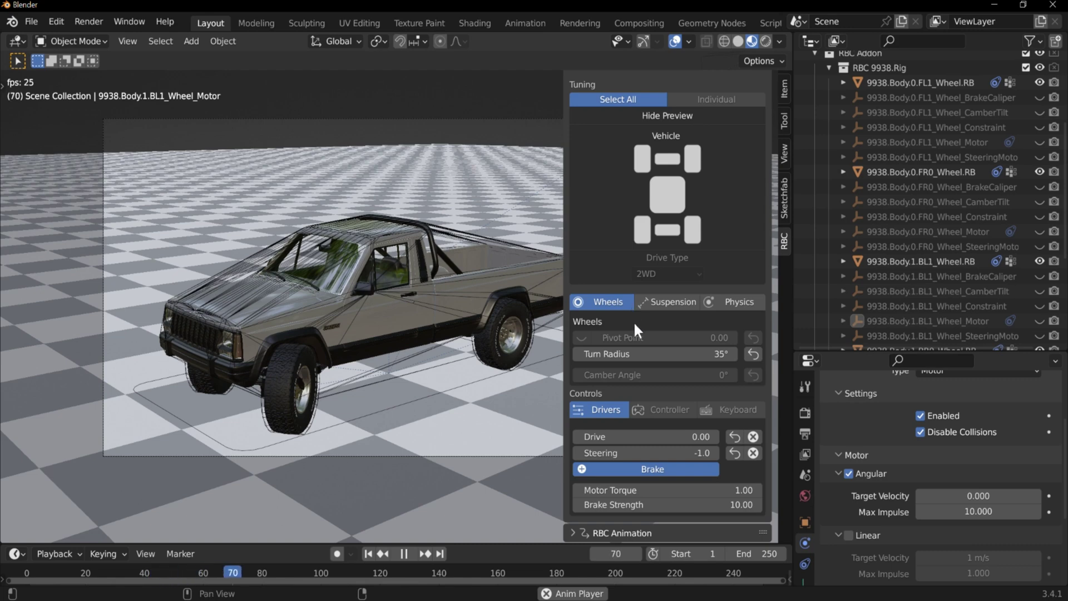
Set the suspension Limits to 1.00 and Spring Stiffness to 23.10, replaying the simulation to test them.
click(670, 302)
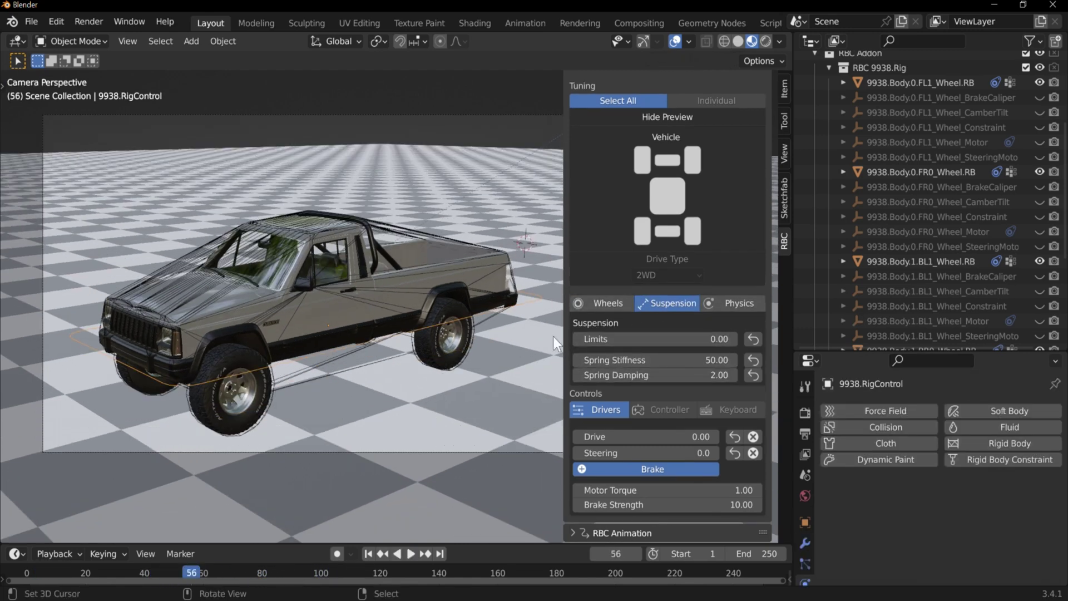
click(368, 553)
key(space)
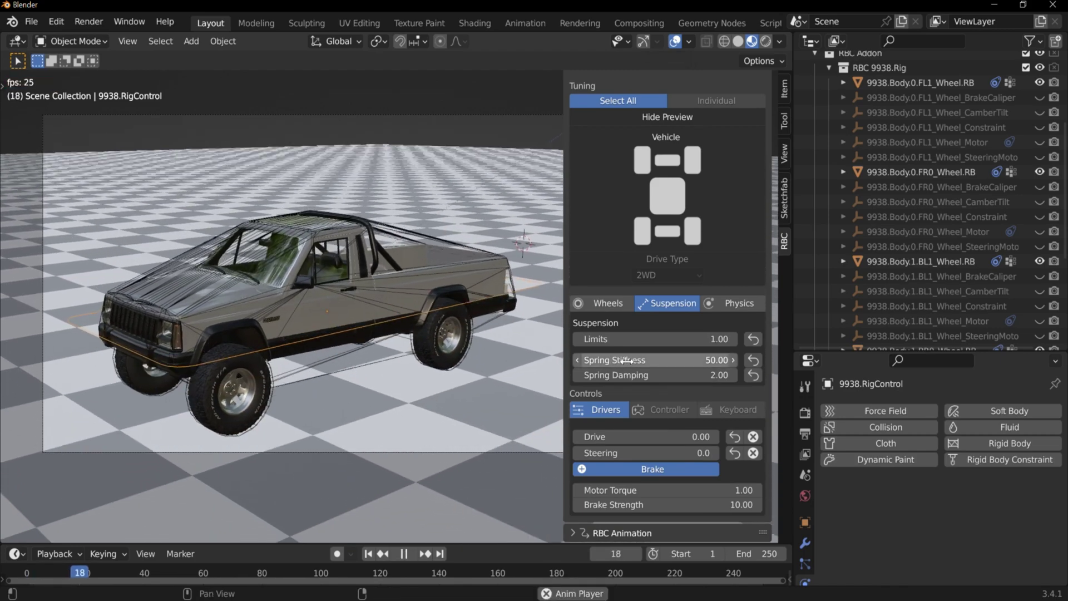
drag(622, 361, 592, 362)
key(shift+Left)
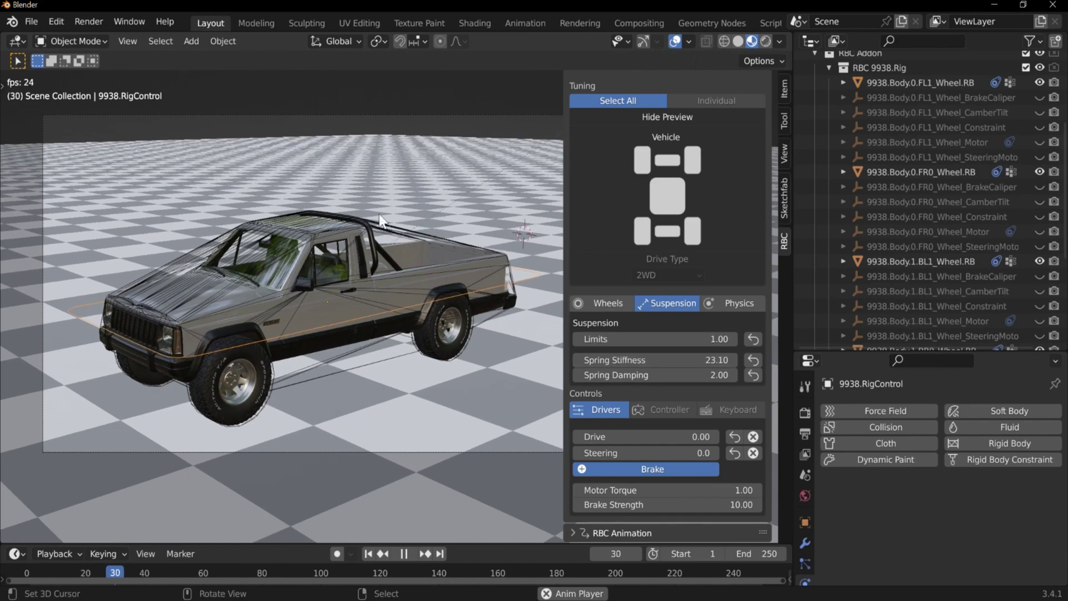
Test the suspension with Spring Stiffness values of 191.50 and 100.00 and Spring Damping values of 0.00 and 1.00.
drag(649, 360, 734, 360)
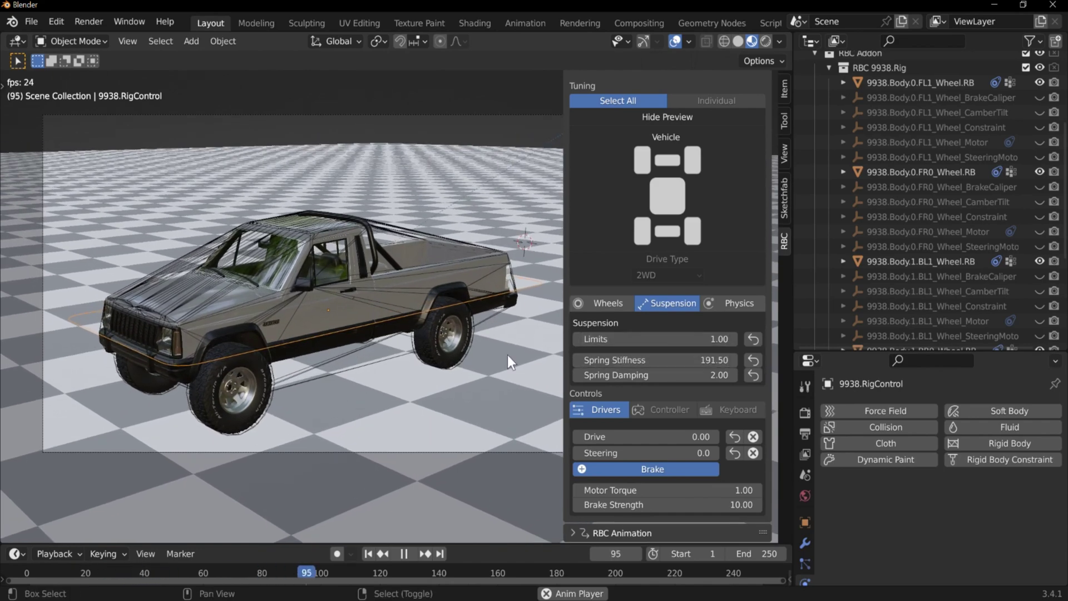
key(shift+Left)
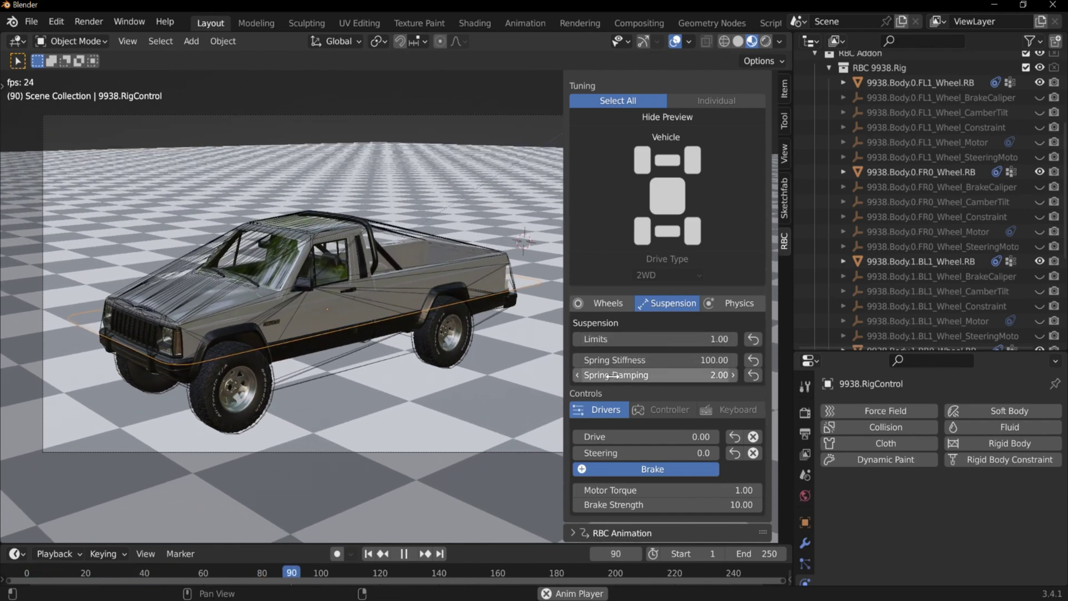
click(652, 377)
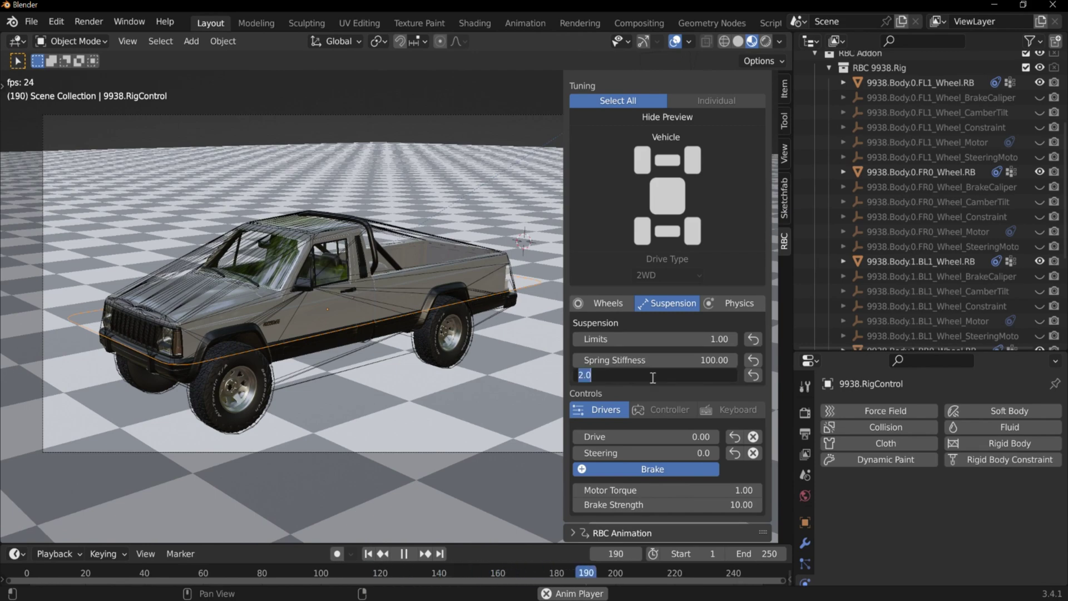
text(0)
key(Return)
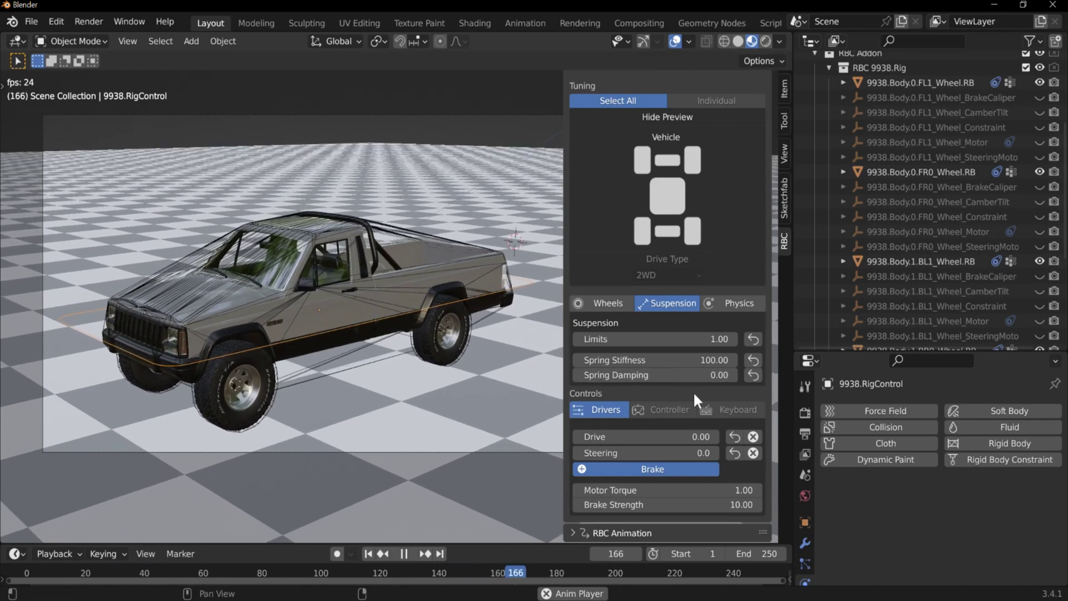
click(730, 374)
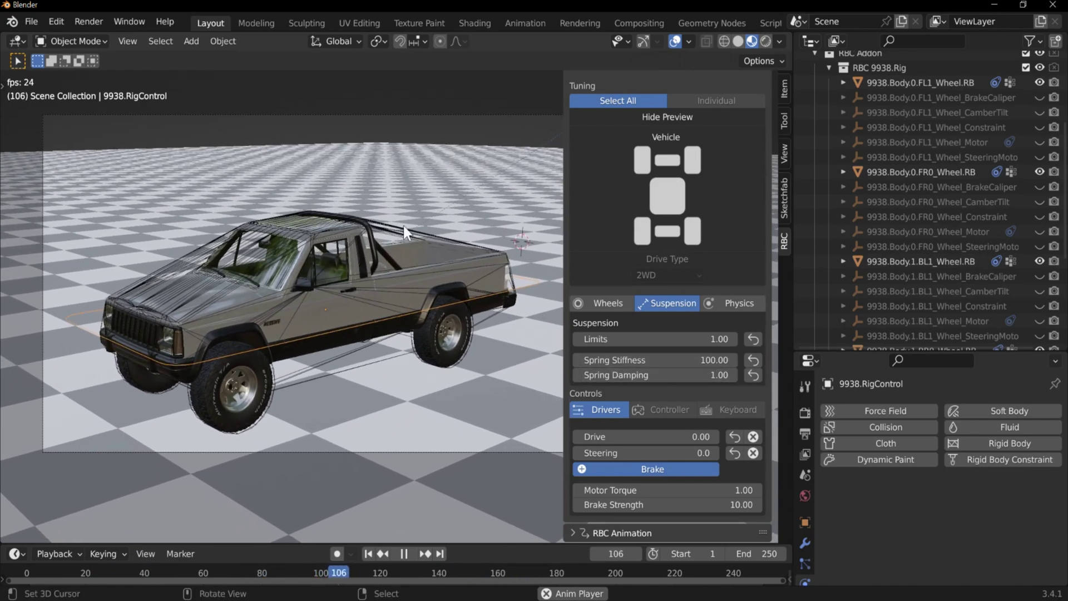
Set the suspension's Spring Damping to 2.00 and Spring Stiffness to 40.00, then stop the simulation.
drag(666, 375, 734, 375)
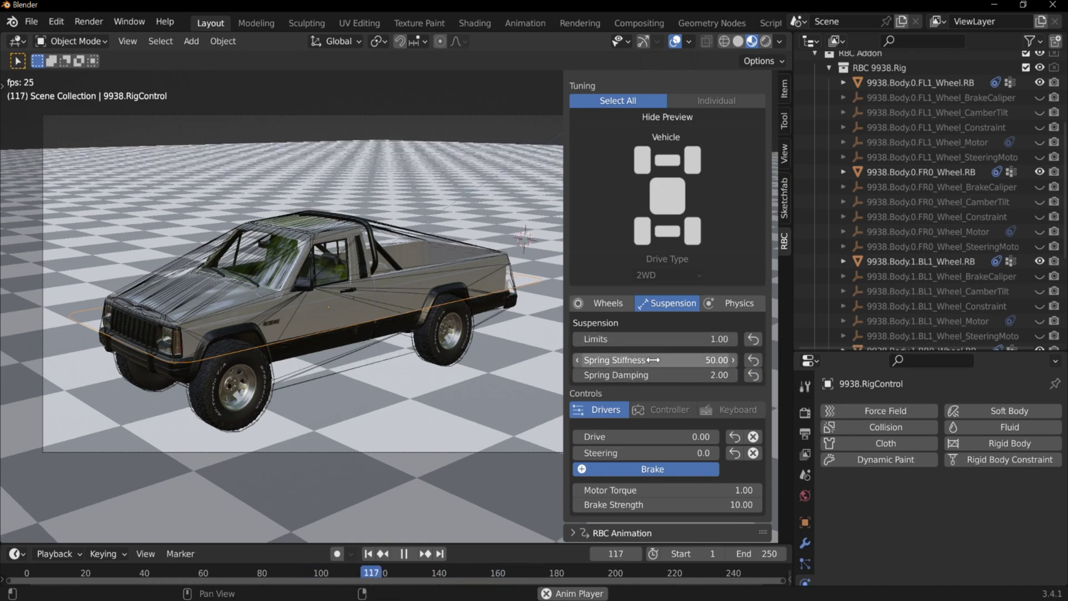
click(653, 359)
text(40)
key(Return)
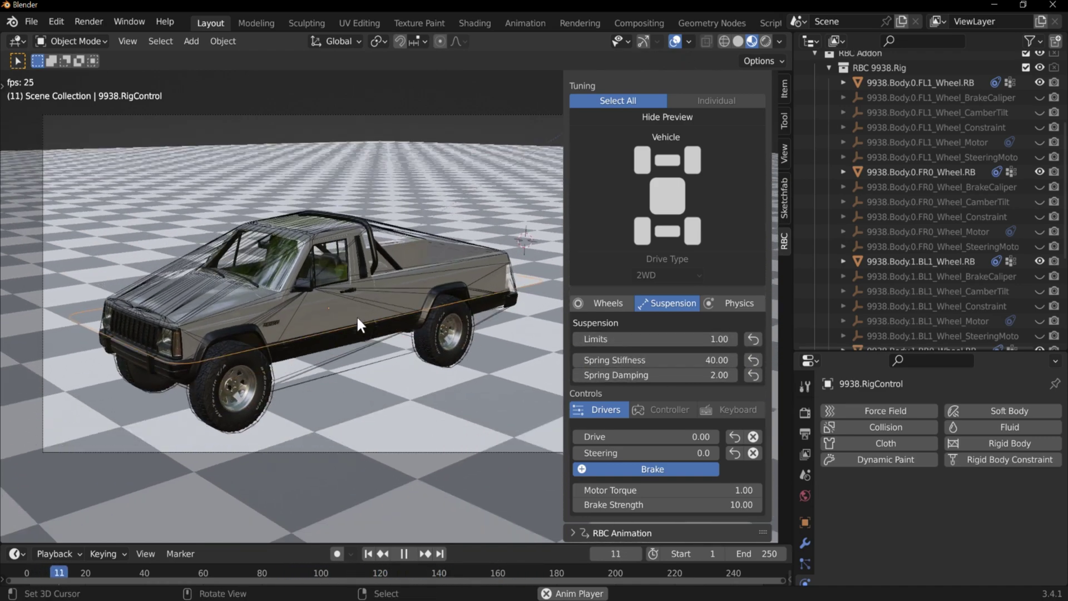
key(space)
Show the rig's Physics settings, set the Motor Torque to 20.00 and run the simulation.
click(732, 303)
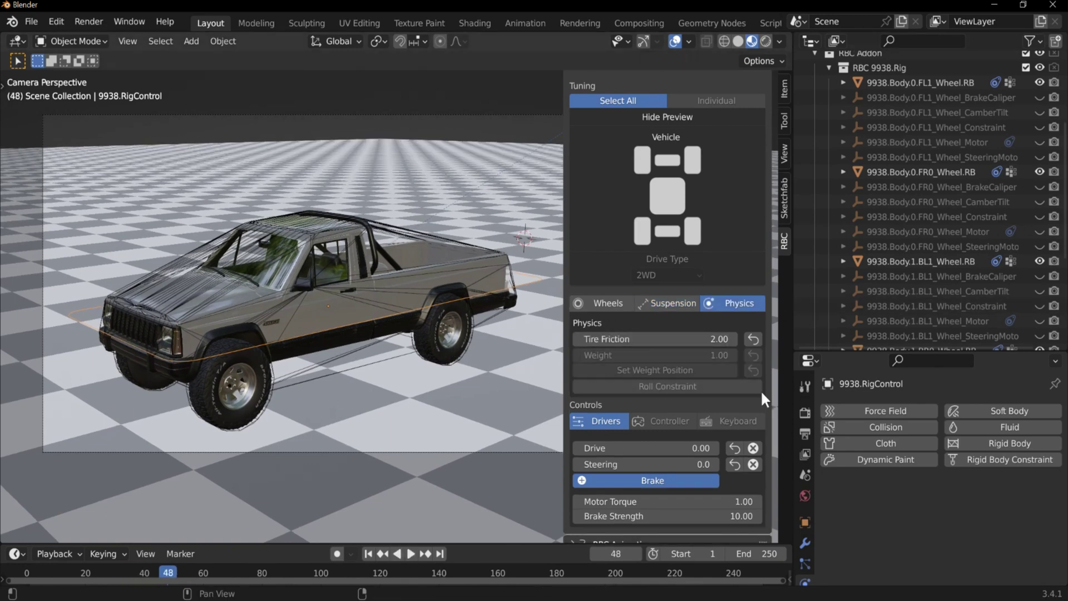
scroll(640, 490, down, 1)
click(639, 489)
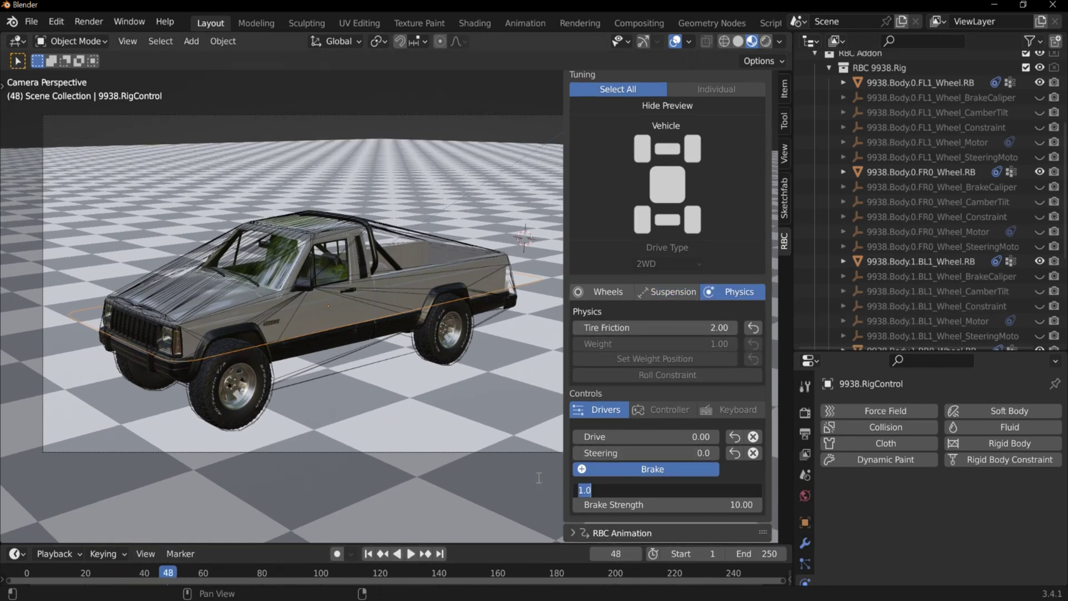
text(20)
key(Return)
key(space)
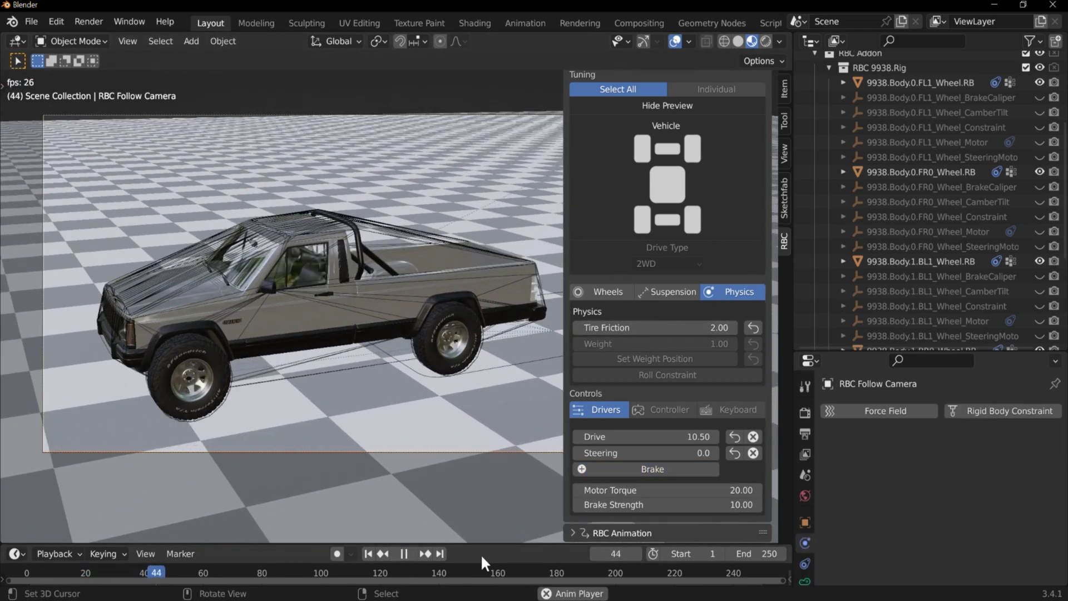
Test the driving truck with Tire Friction values of 0.00 and 7.44, restarting the simulation for each.
drag(669, 334, 589, 335)
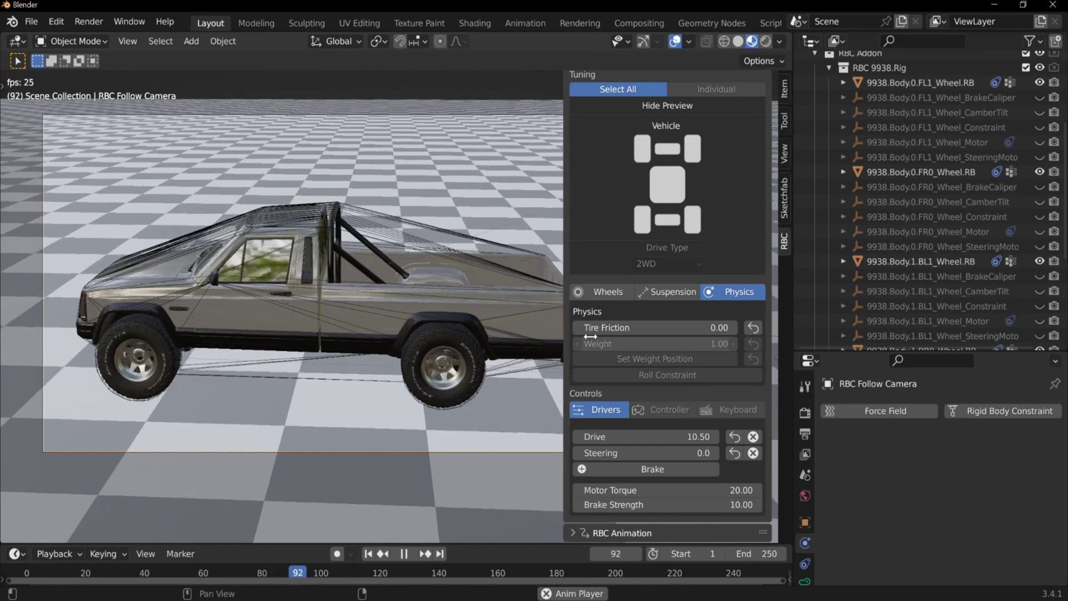
key(shift+Left)
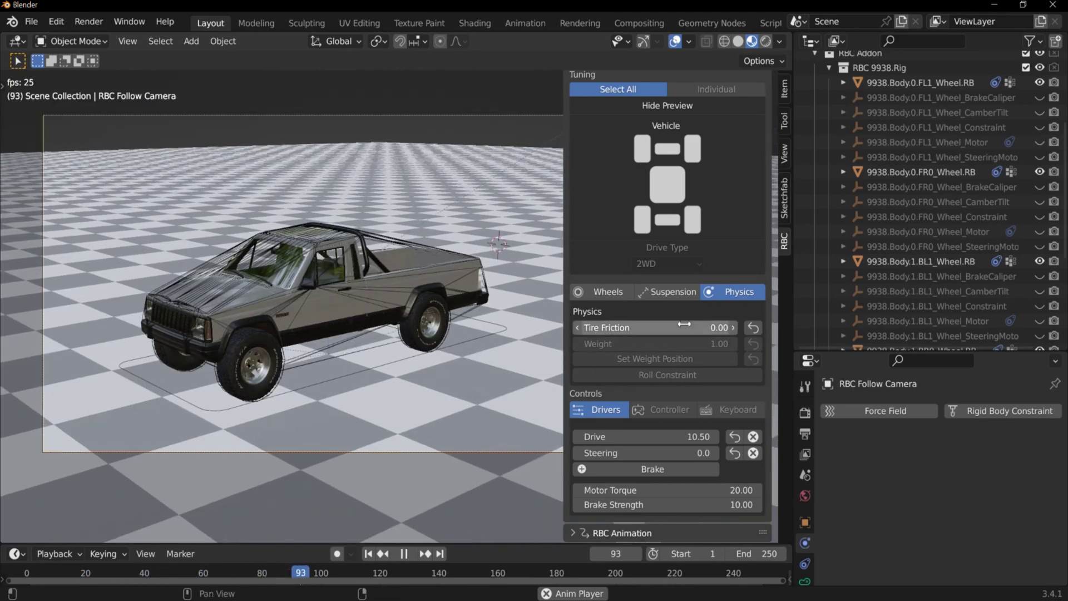
drag(650, 327, 732, 327)
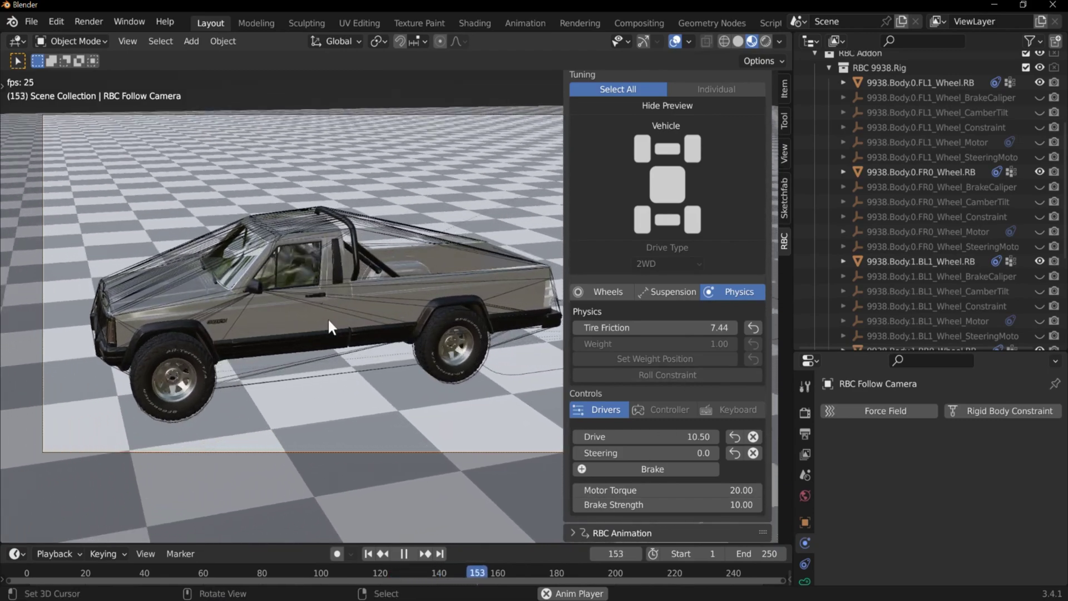
key(shift+Left)
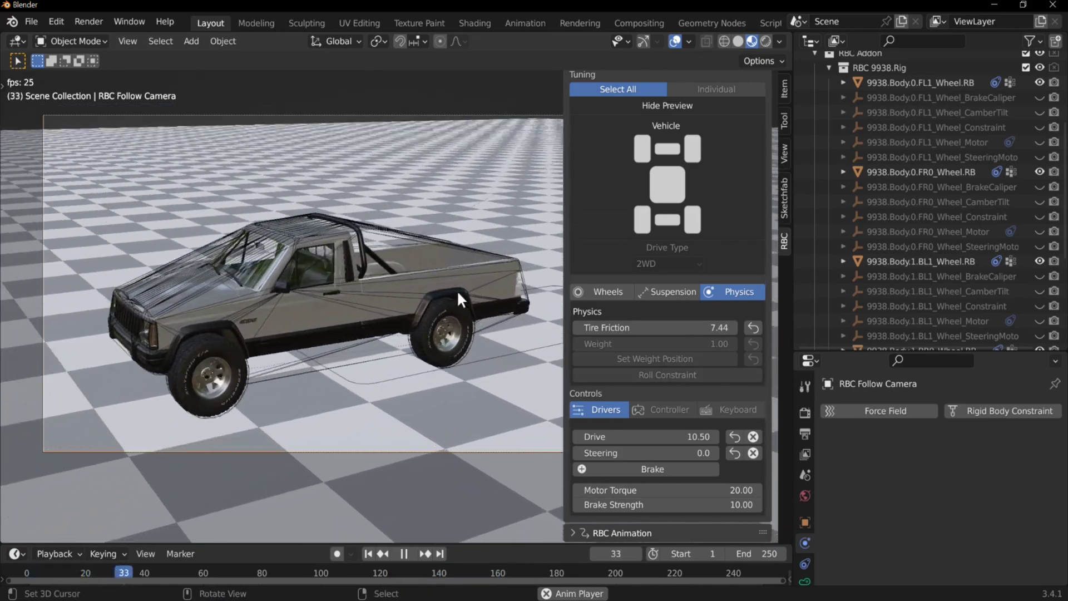
Set the rig's Tire Friction to 10.00.
click(645, 327)
text(10)
key(Return)
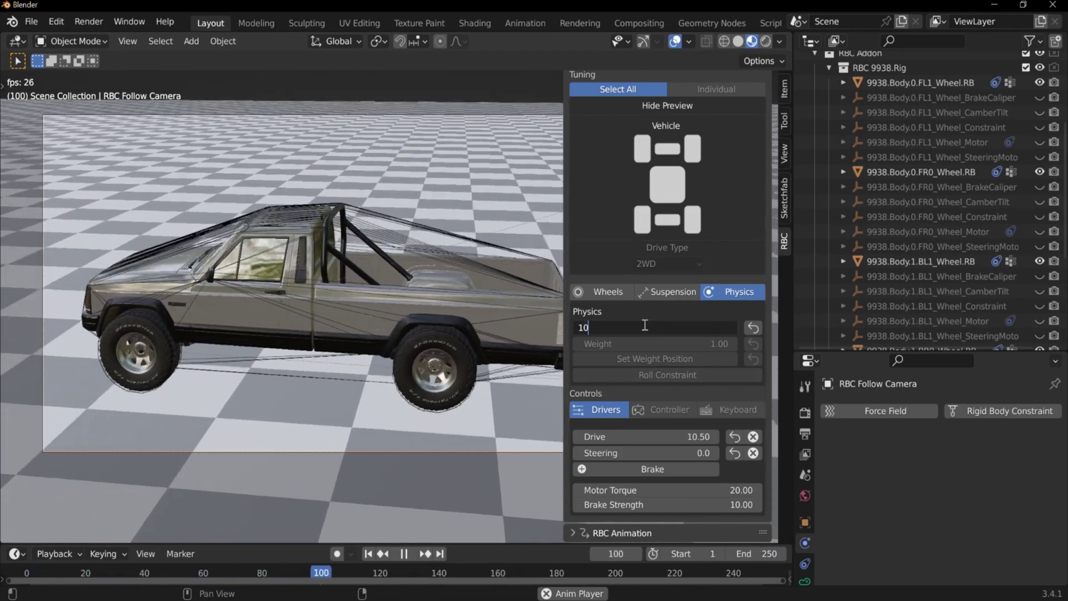
Look through the rig's Wheels, Suspension and Physics tuning settings.
scroll(656, 378, up, 5)
click(669, 405)
click(583, 405)
click(645, 409)
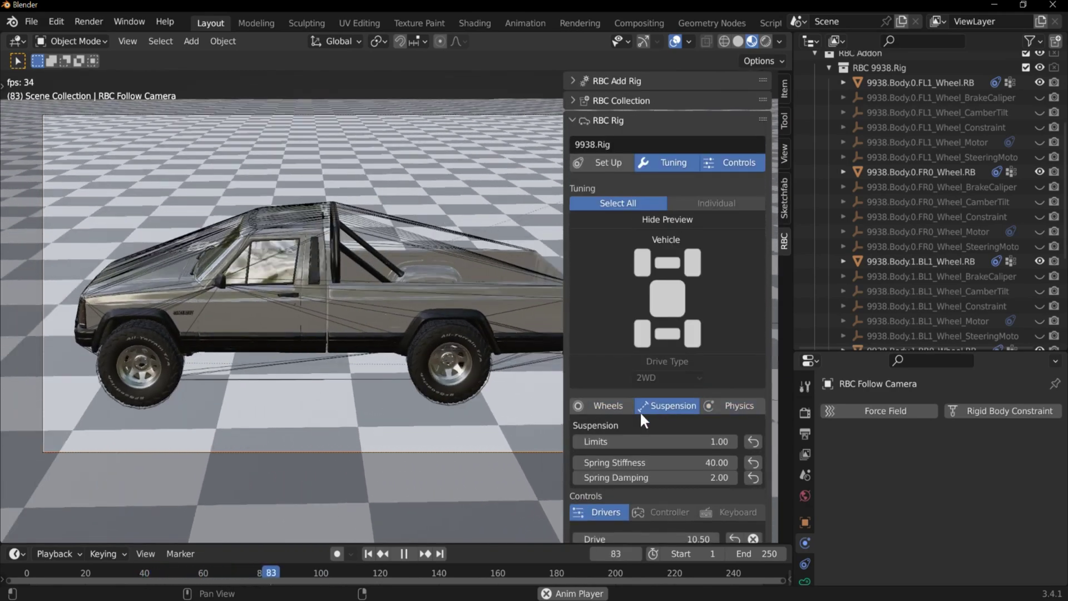
click(622, 407)
click(682, 403)
click(732, 405)
click(624, 406)
click(730, 405)
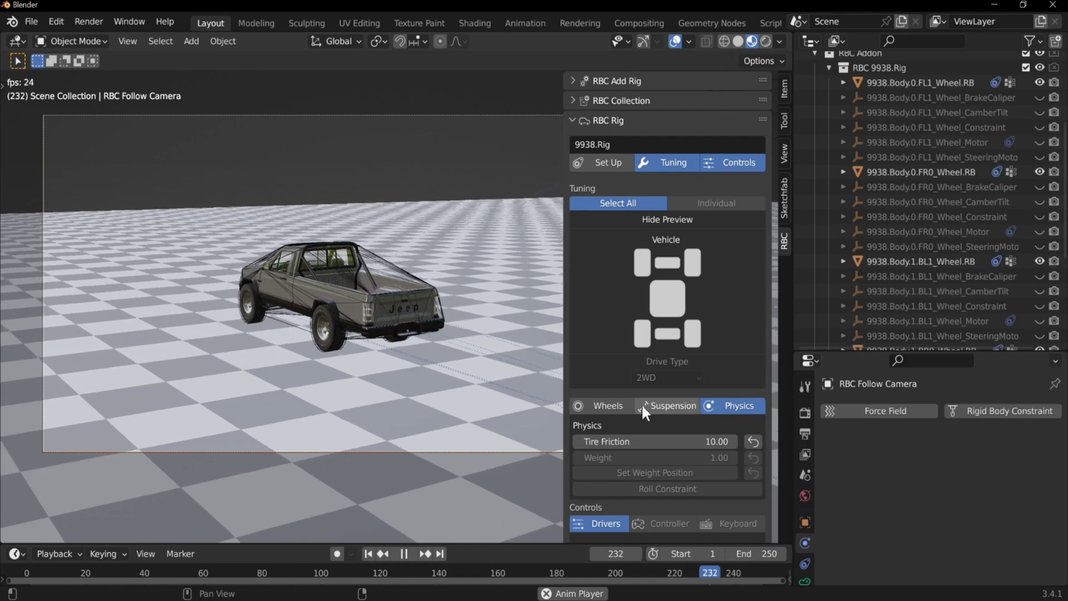
click(624, 405)
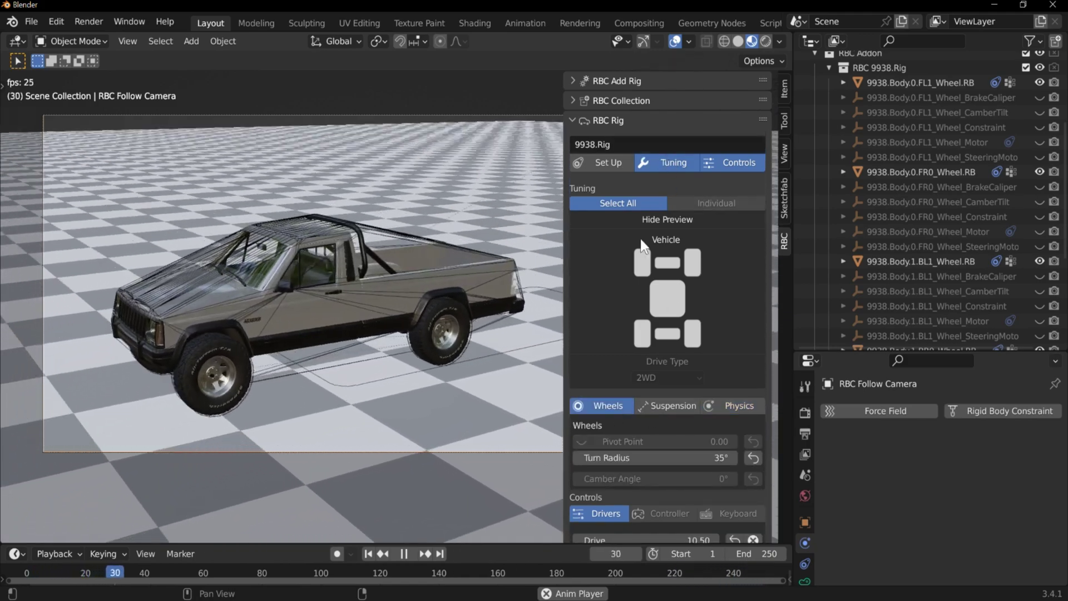
Show only the rig's driver controls and test a Drive value of -57.18, replaying the simulation from the first frame.
click(732, 162)
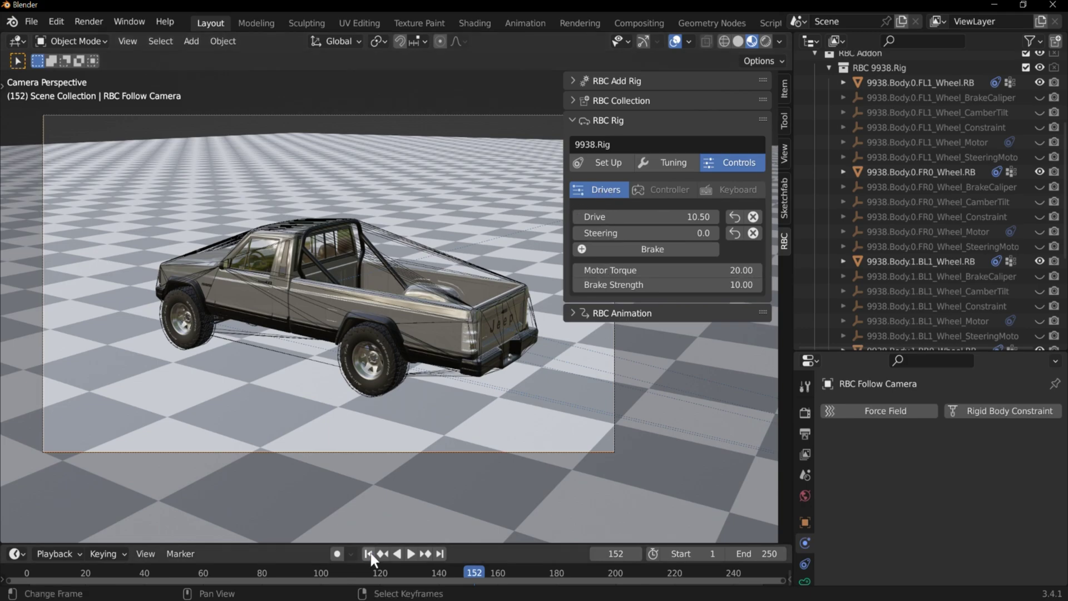
key(shift+Left)
key(space)
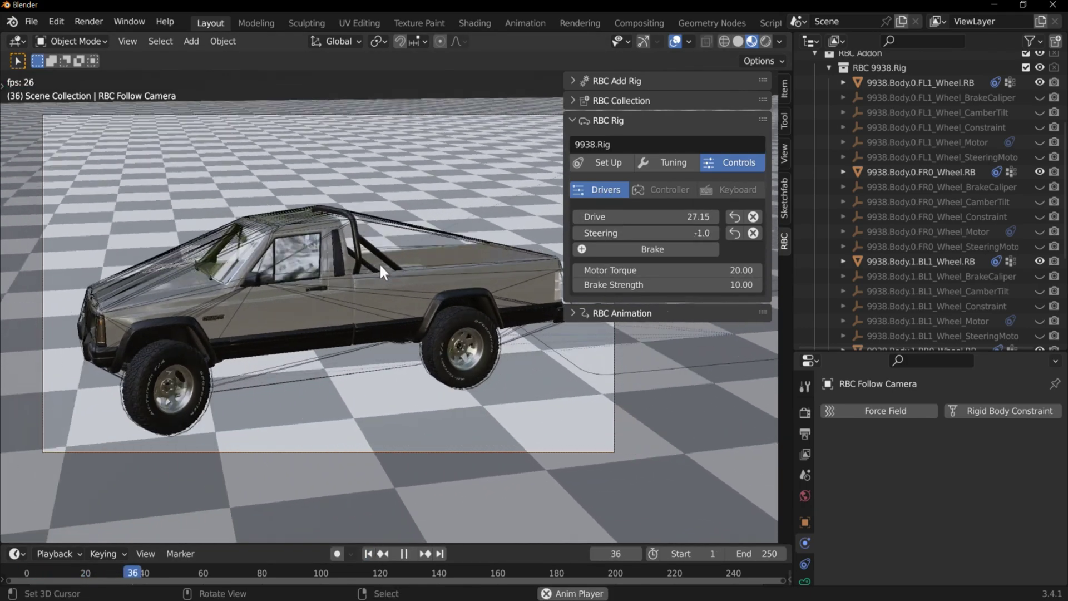
right_click(667, 217)
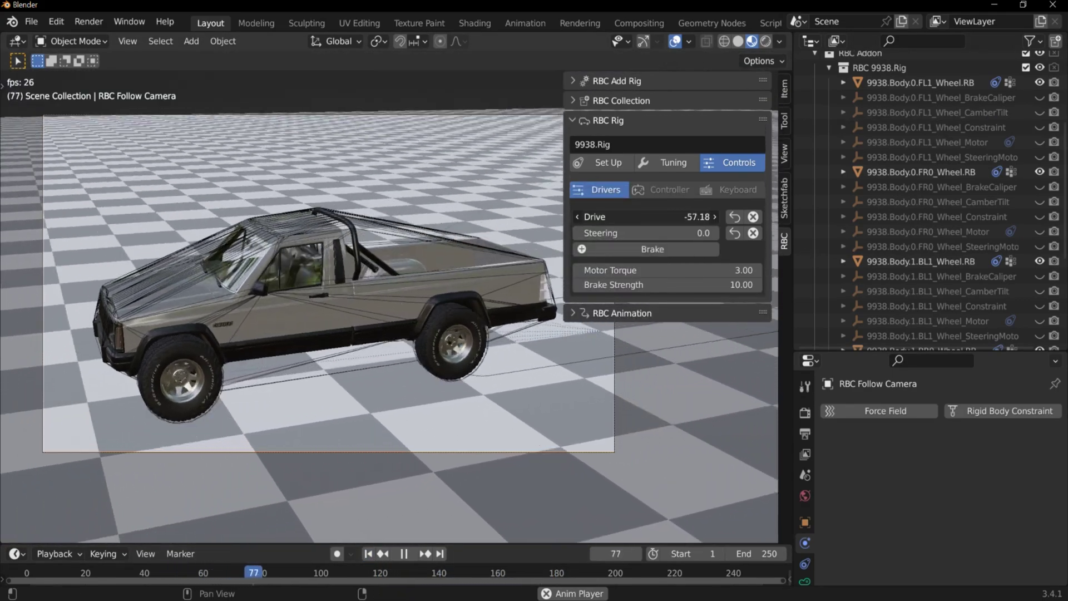
drag(658, 216, 654, 216)
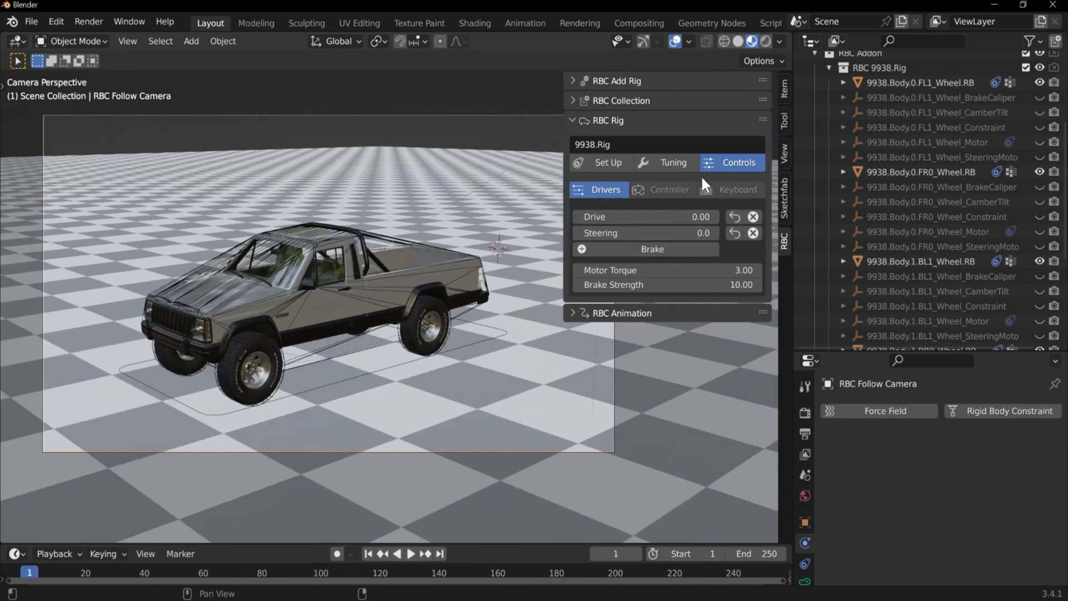
Set Steering to 1.0 while the simulation plays, then pause it.
key(space)
drag(680, 233, 718, 233)
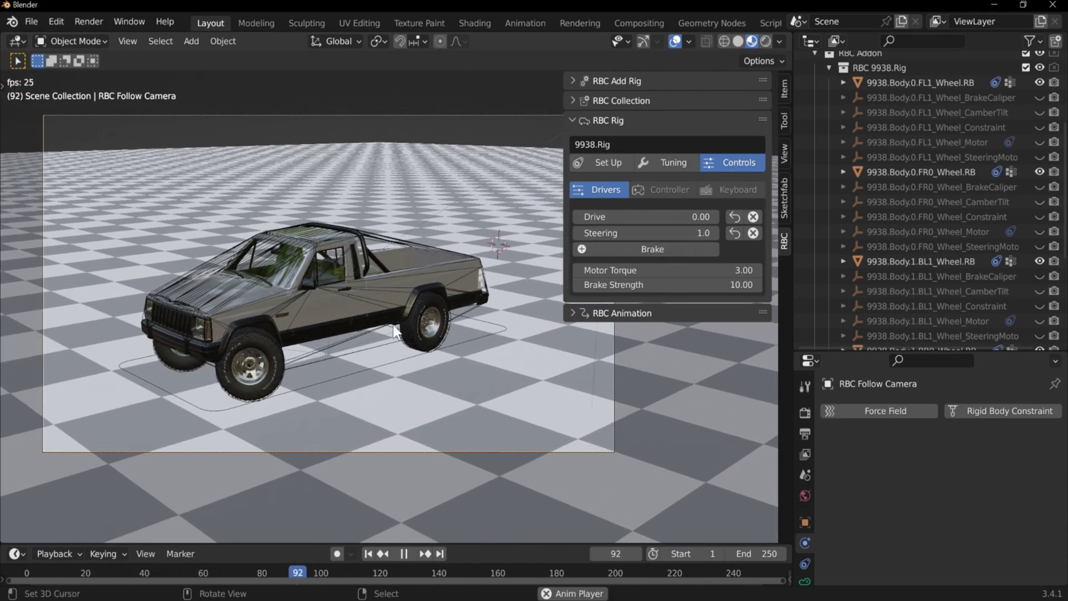
key(space)
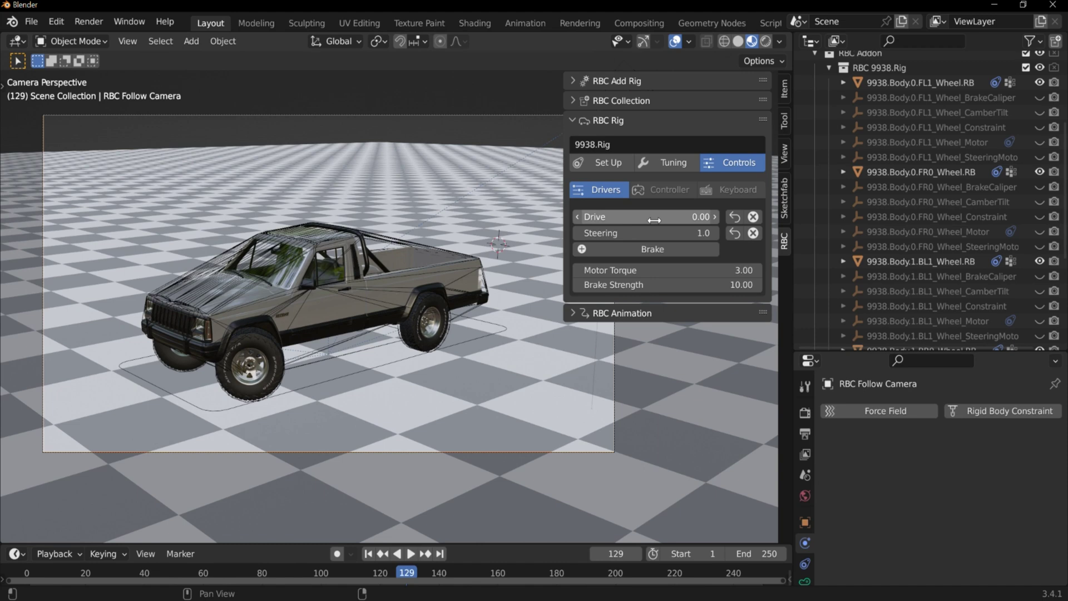
click(600, 159)
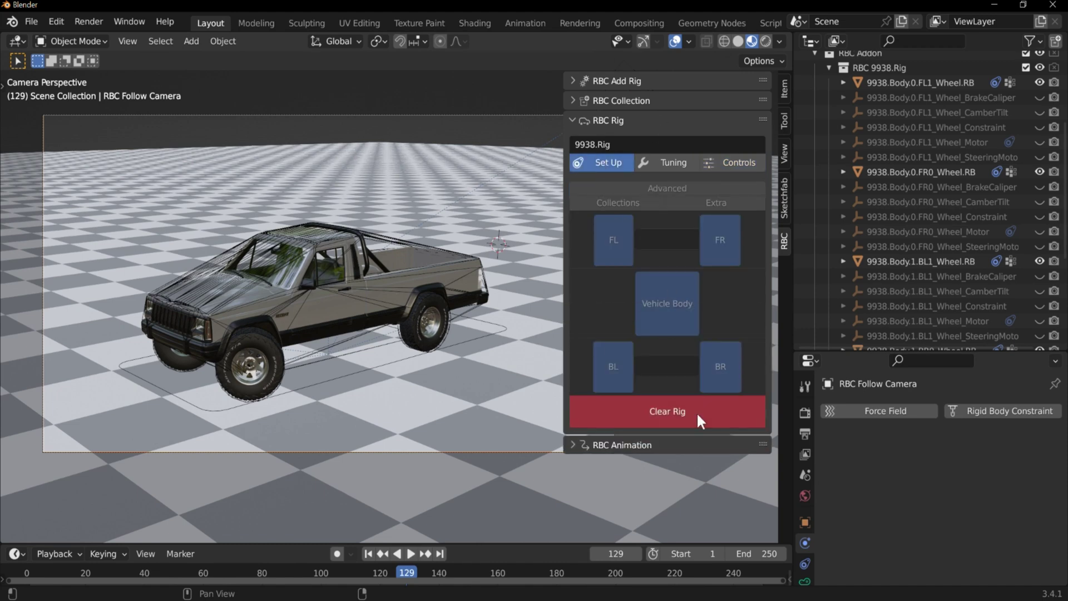
click(735, 162)
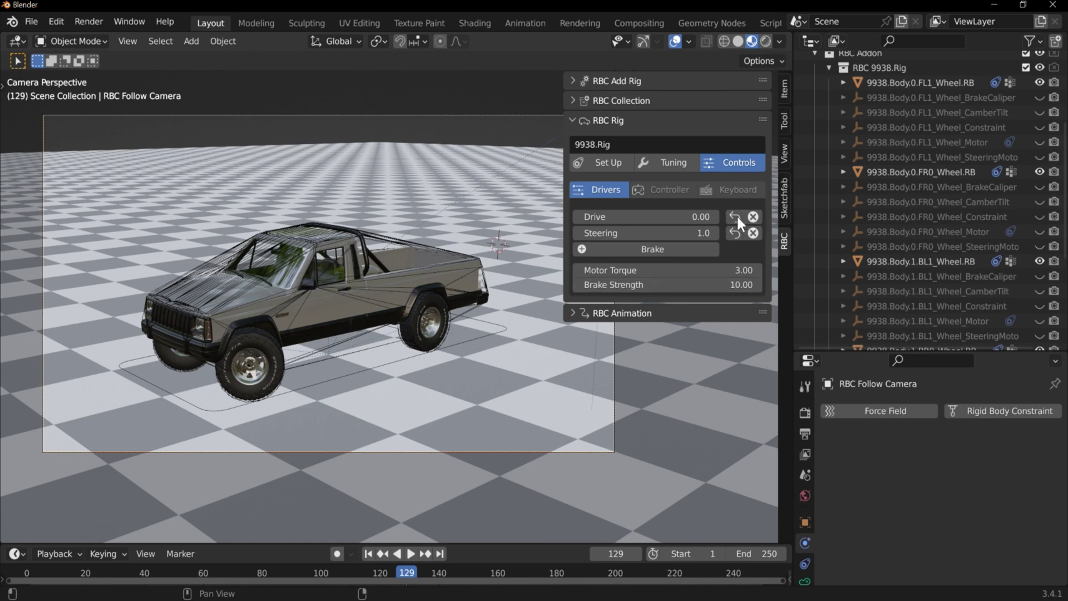
Set Drive to 21.42 and switch the Brake on during the running simulation.
drag(659, 217, 701, 216)
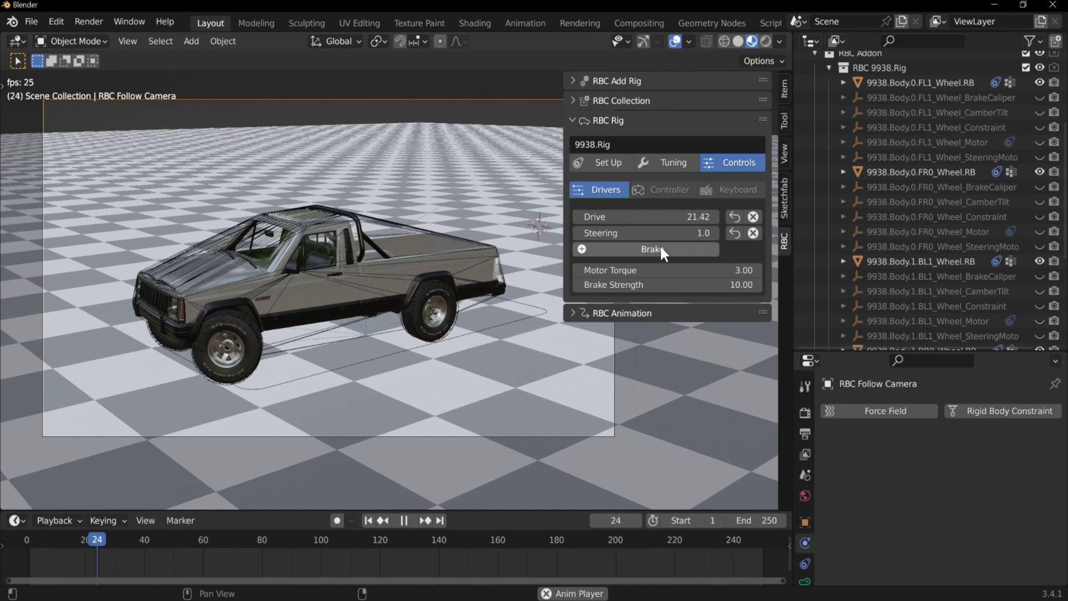
click(666, 244)
click(689, 248)
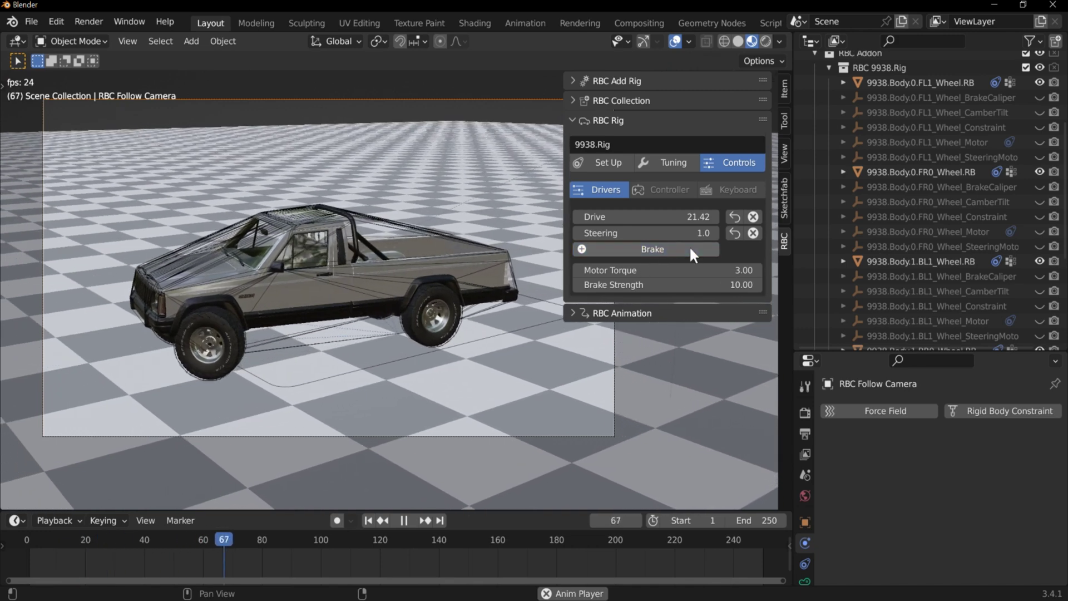
click(689, 247)
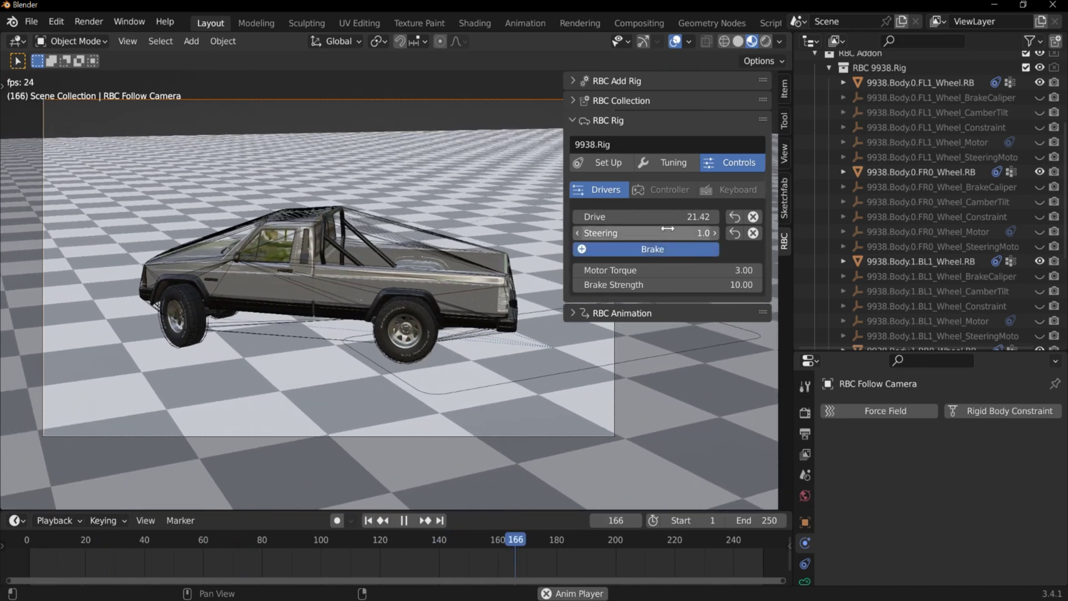
Insert keyframes for the Drive, Steering and Brake controls during playback, then pause the simulation.
key(i)
key(i)
key(i)
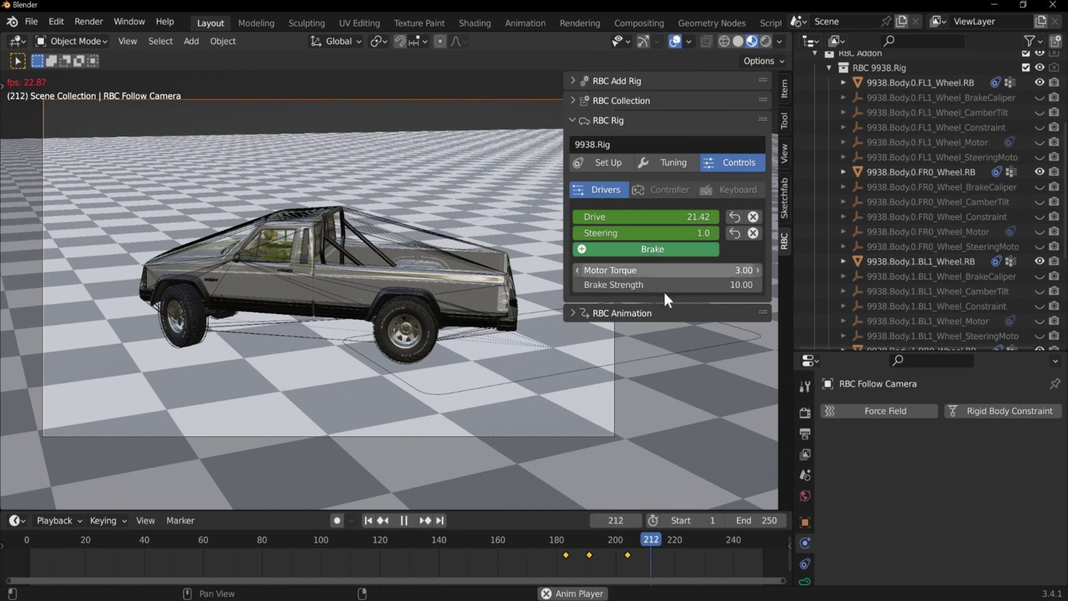
key(space)
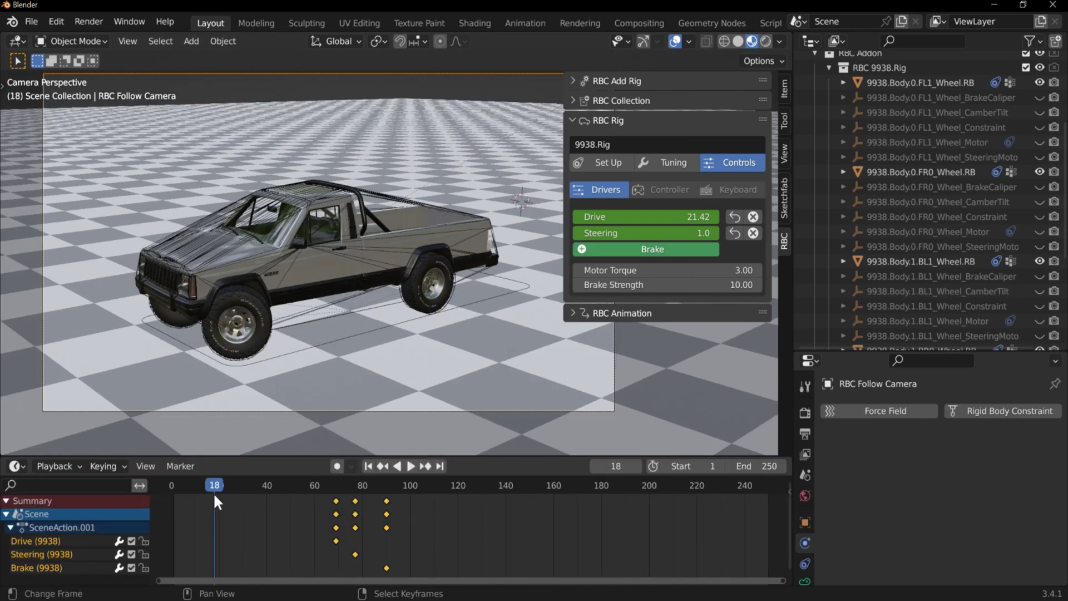
Play back the keyframed driving simulation, restarting it from the first frame.
key(space)
key(space)
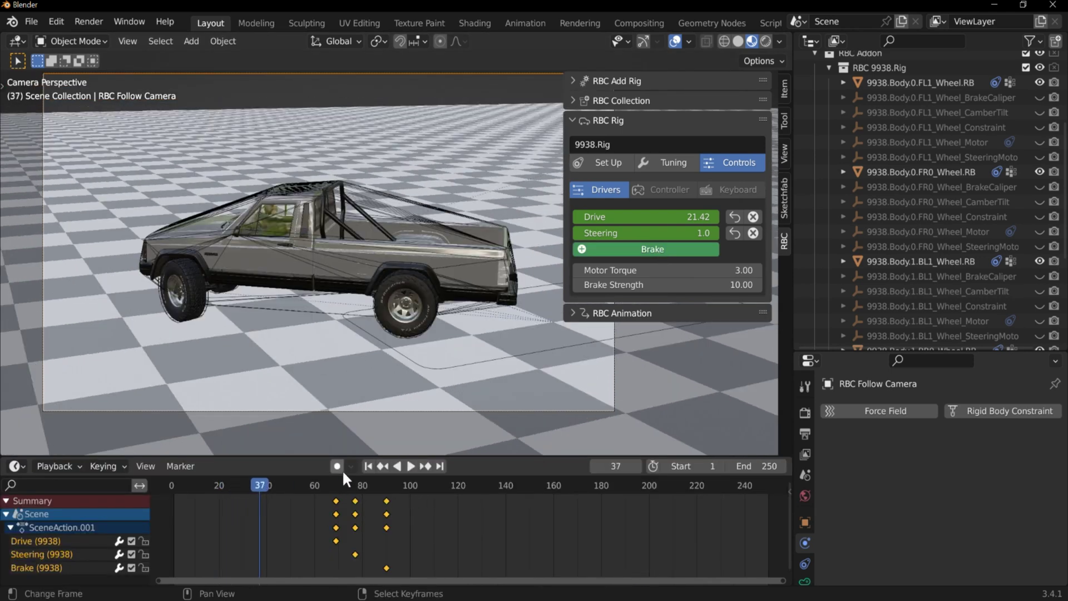
click(366, 465)
key(space)
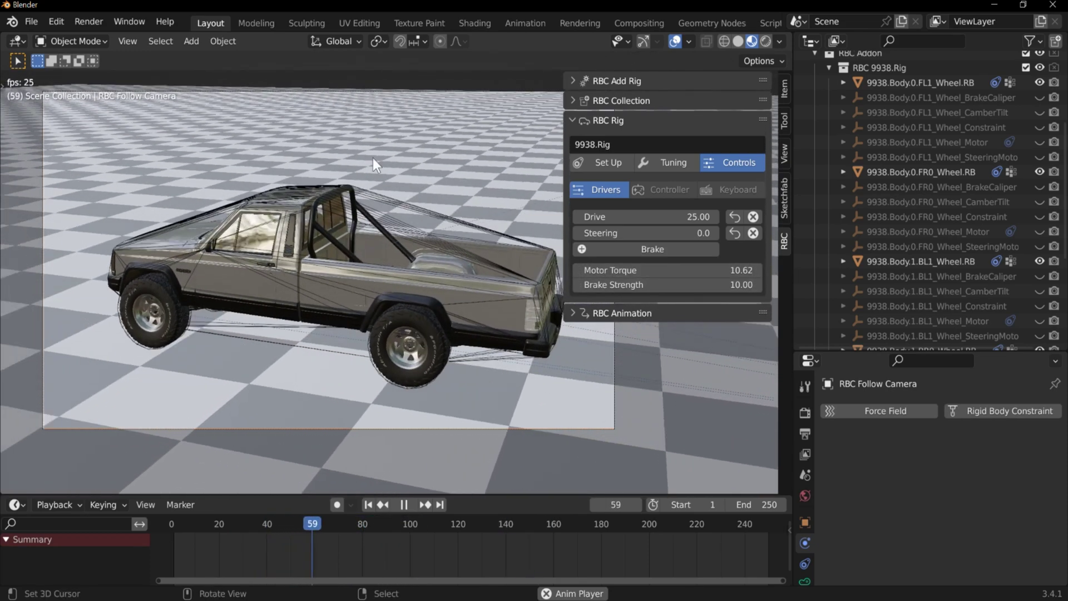
Raise the Motor Torque to 37.80 while the simulation runs, then pause it.
drag(611, 271, 639, 278)
key(space)
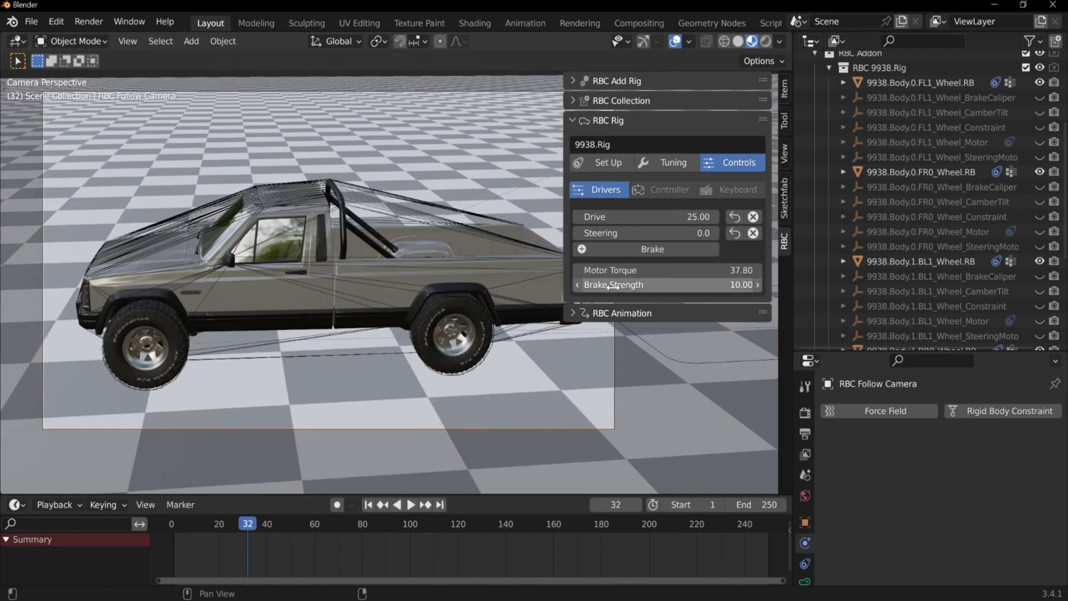
Advance the simulation to frame 42 and keyframe the Brake control there.
key(space)
click(659, 250)
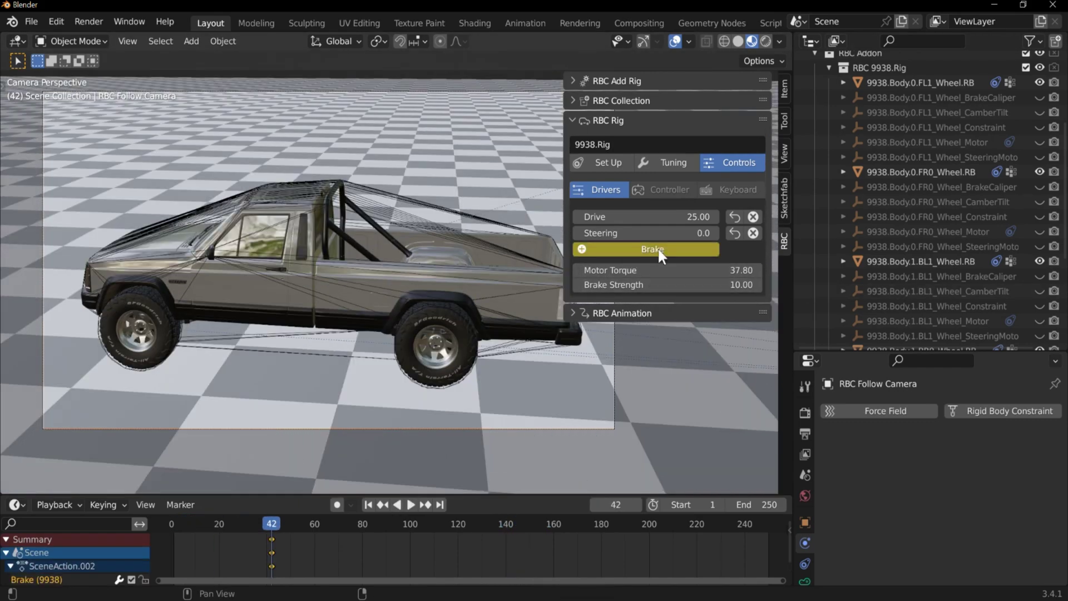
Replace the Brake keyframe at frame 42 with the brake released, and keyframe the brake applied at frame 43.
right_click(657, 247)
click(594, 249)
right_click(654, 248)
click(682, 244)
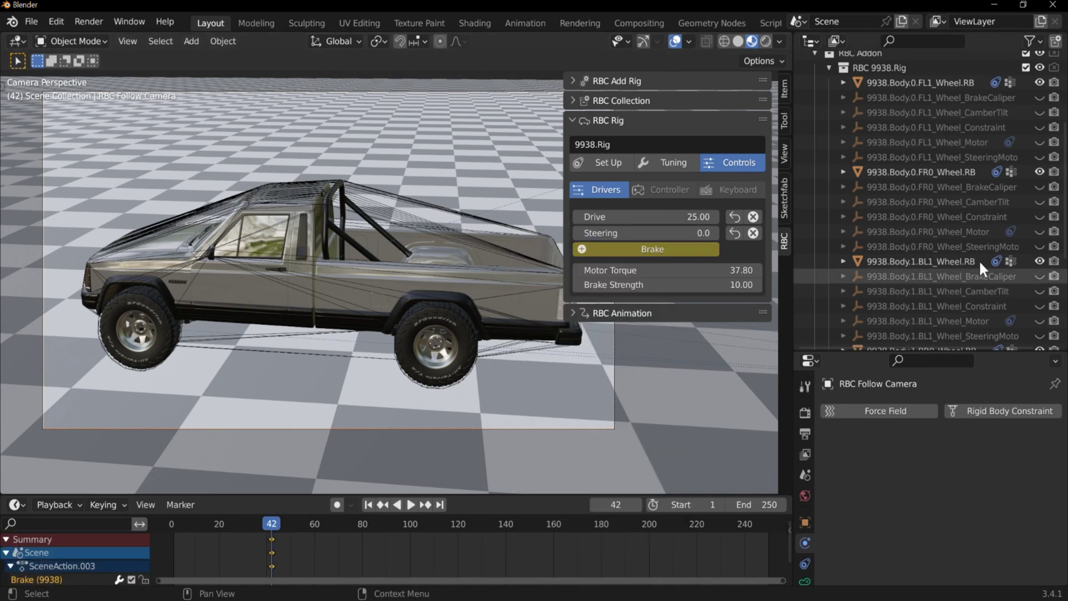
key(Right)
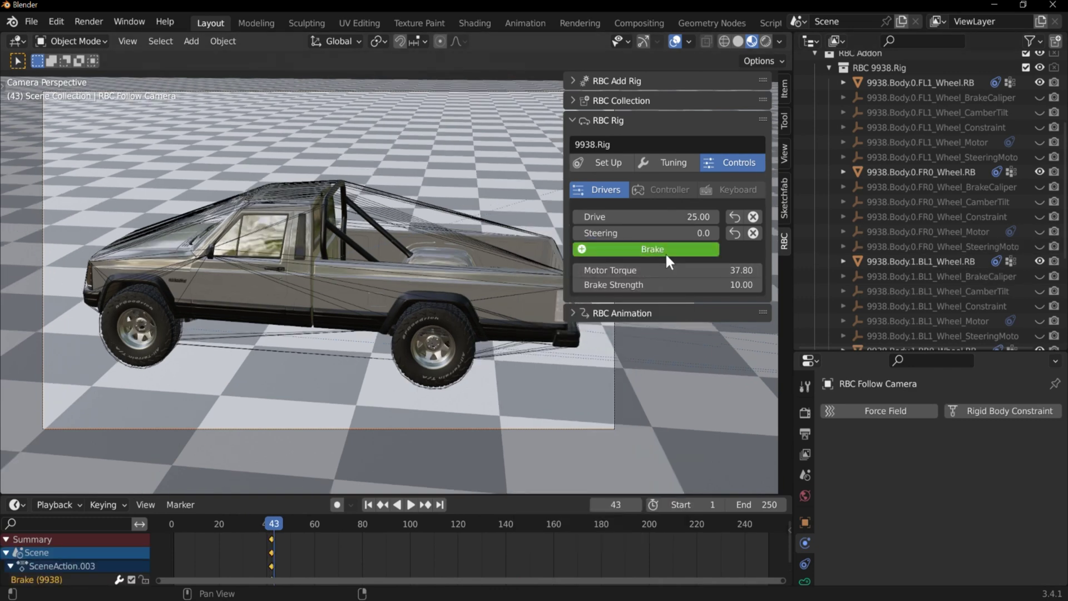
click(670, 249)
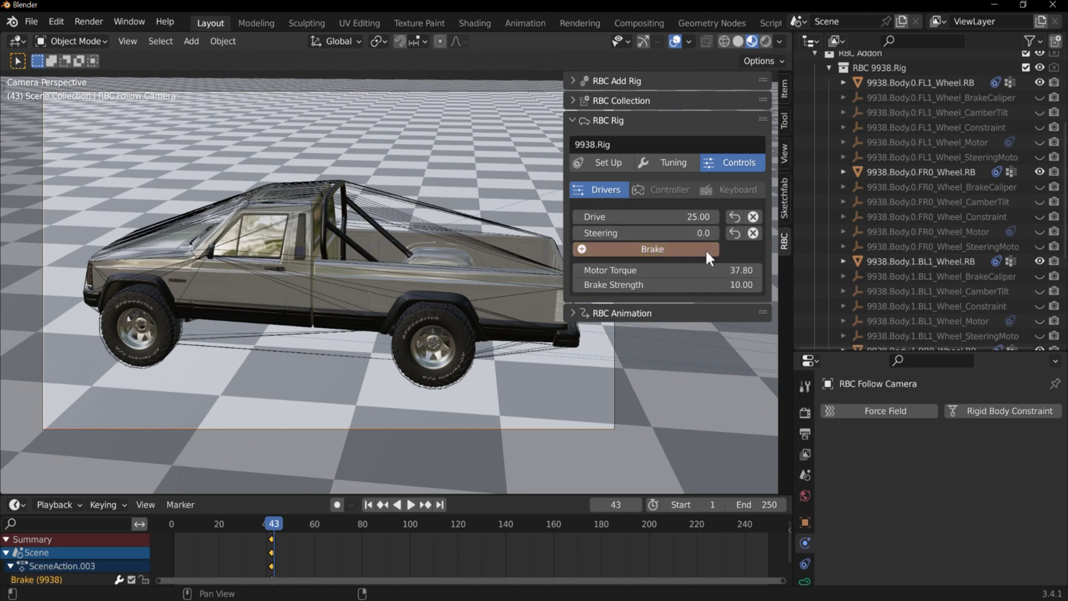
right_click(706, 249)
click(668, 253)
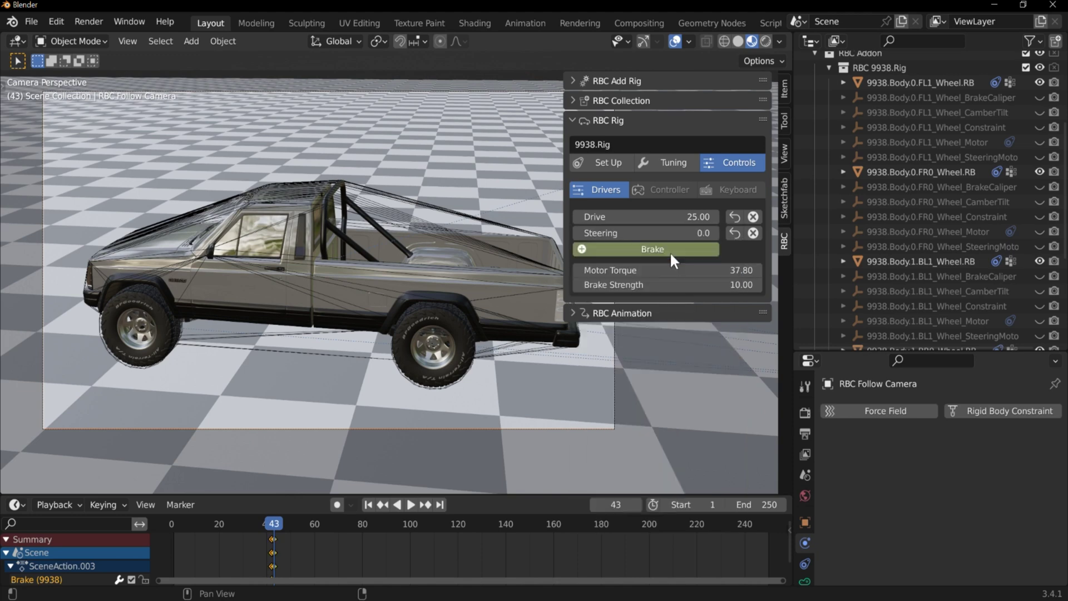
Play the simulation from the first frame to check the keyframed braking, and pause it.
key(shift+Left)
key(space)
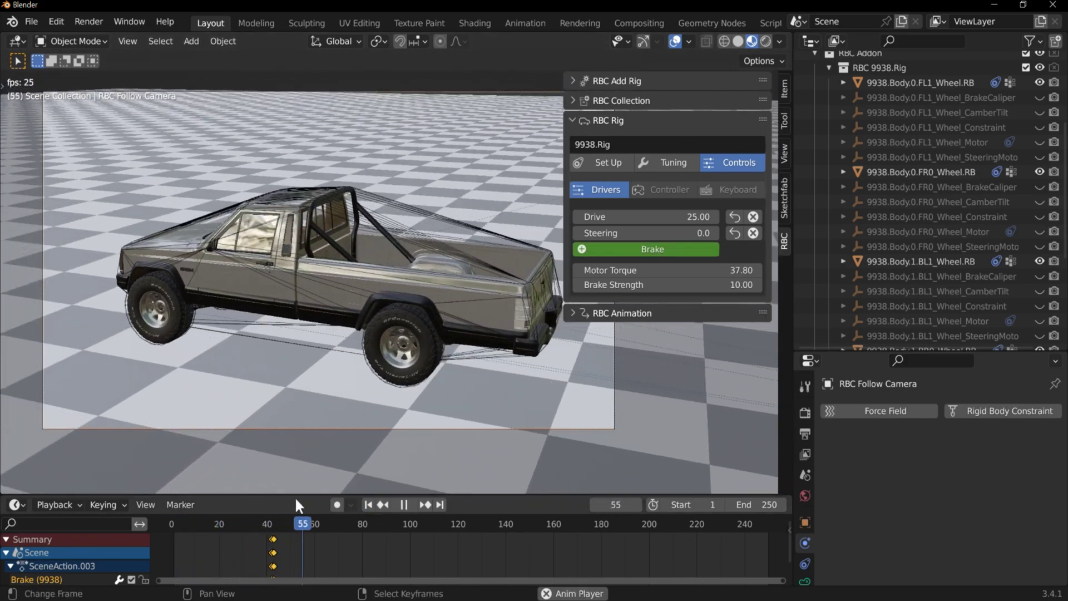
key(space)
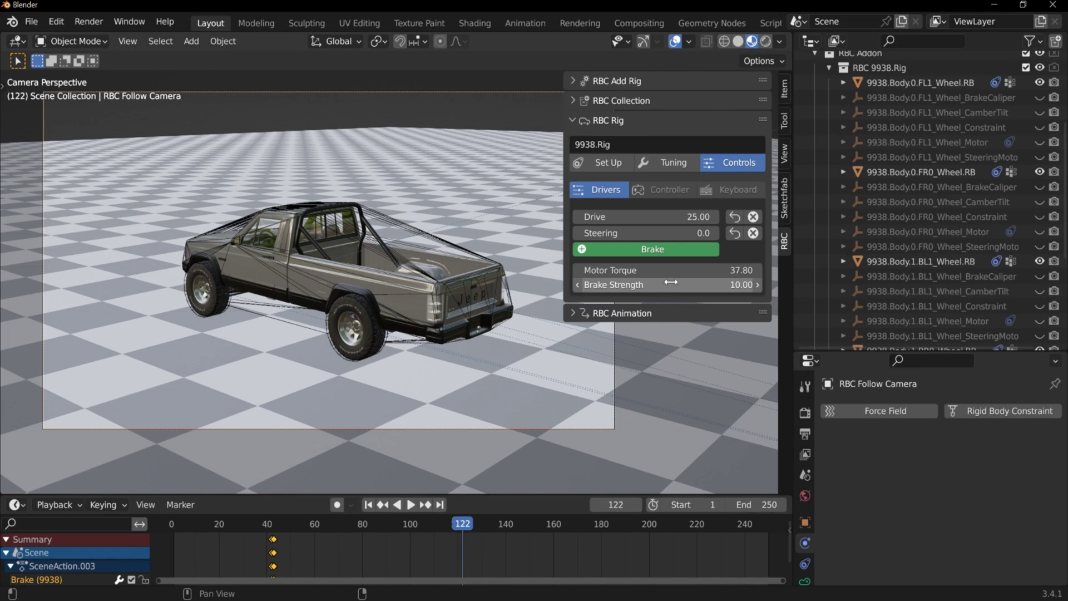
Set the Brake Strength to 100 and replay the simulation from the first frame.
click(672, 281)
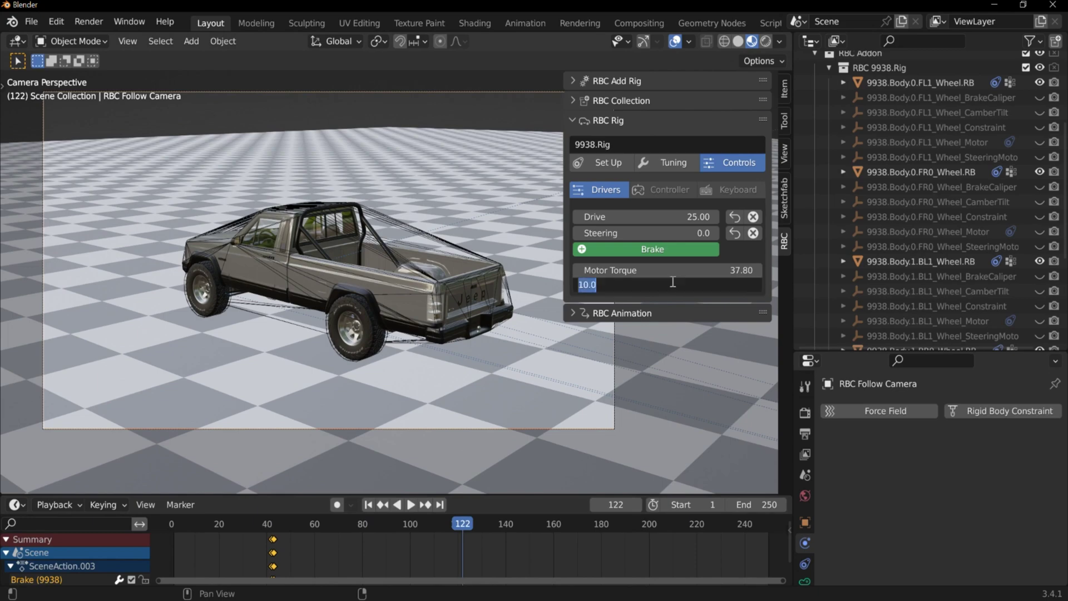
text(5.)
text(0)
key(Return)
key(shift+Left)
key(space)
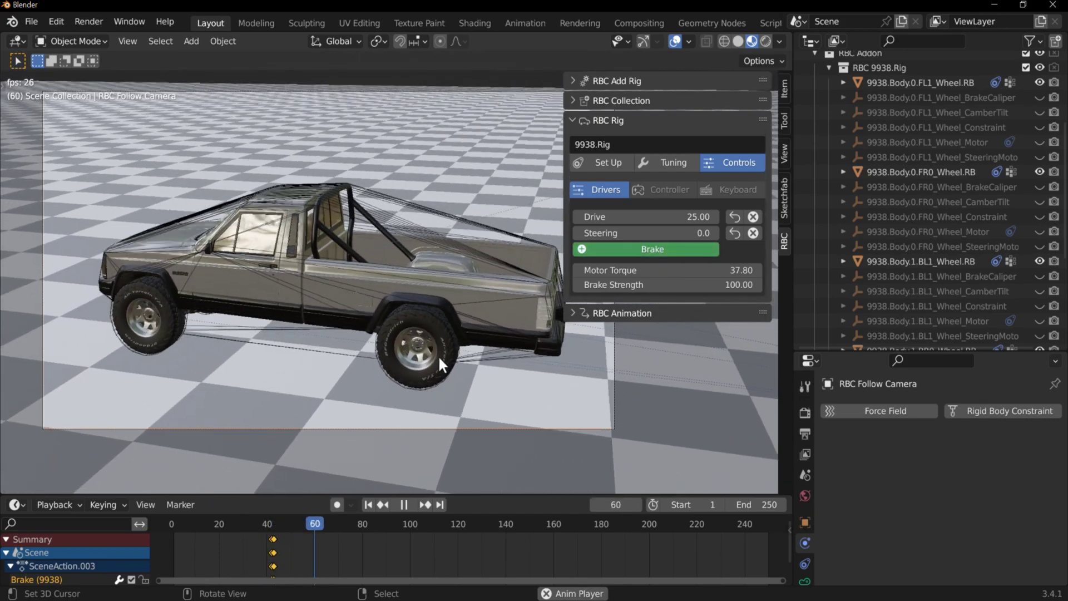
key(space)
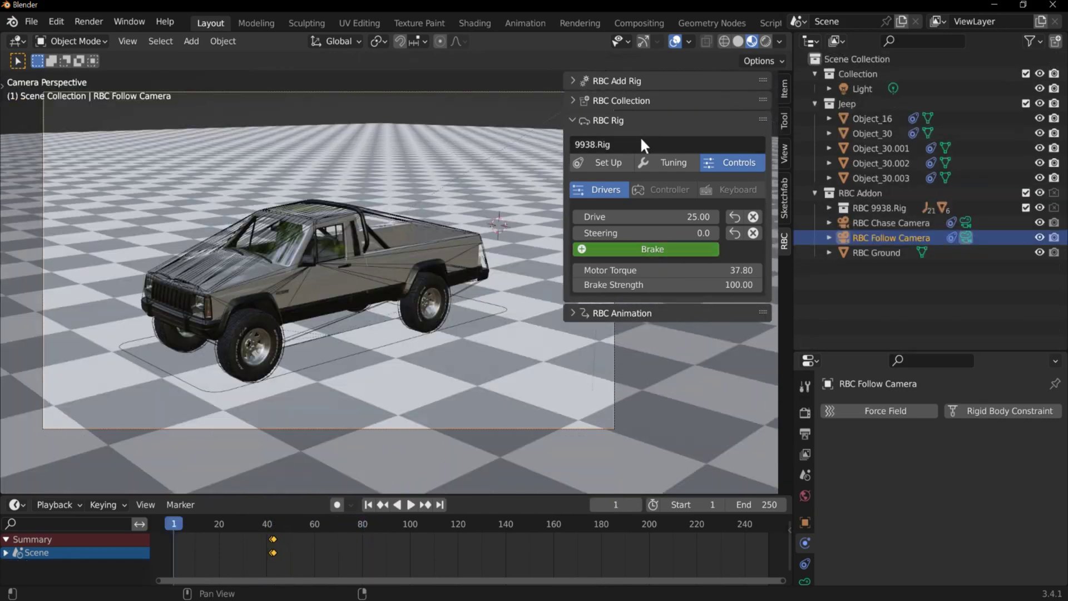
Expand the RBC Collection settings and hide the rig, showing it again.
click(640, 99)
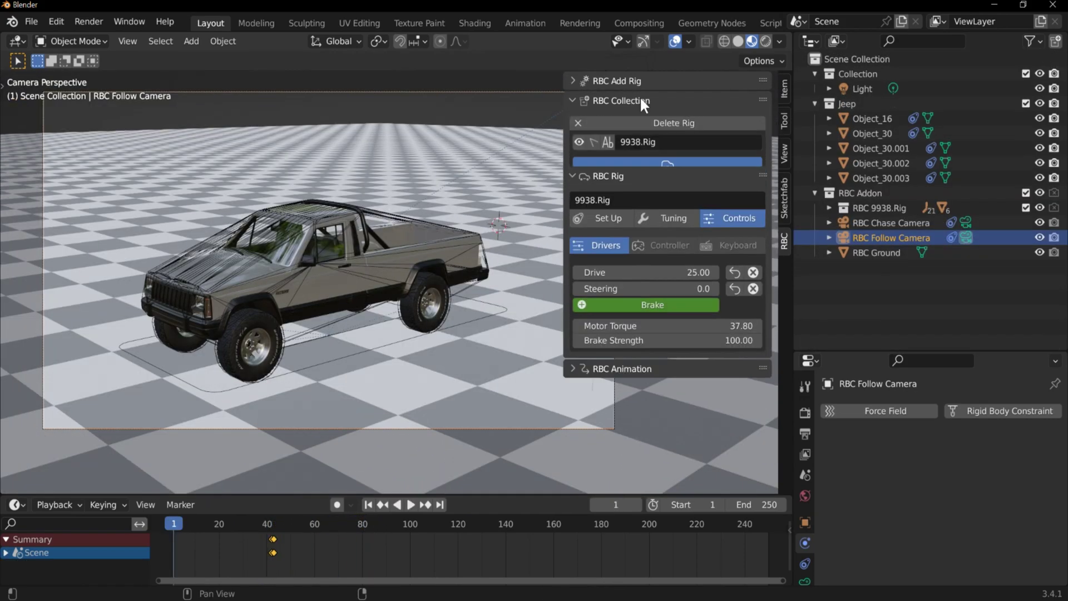
click(580, 142)
click(580, 142)
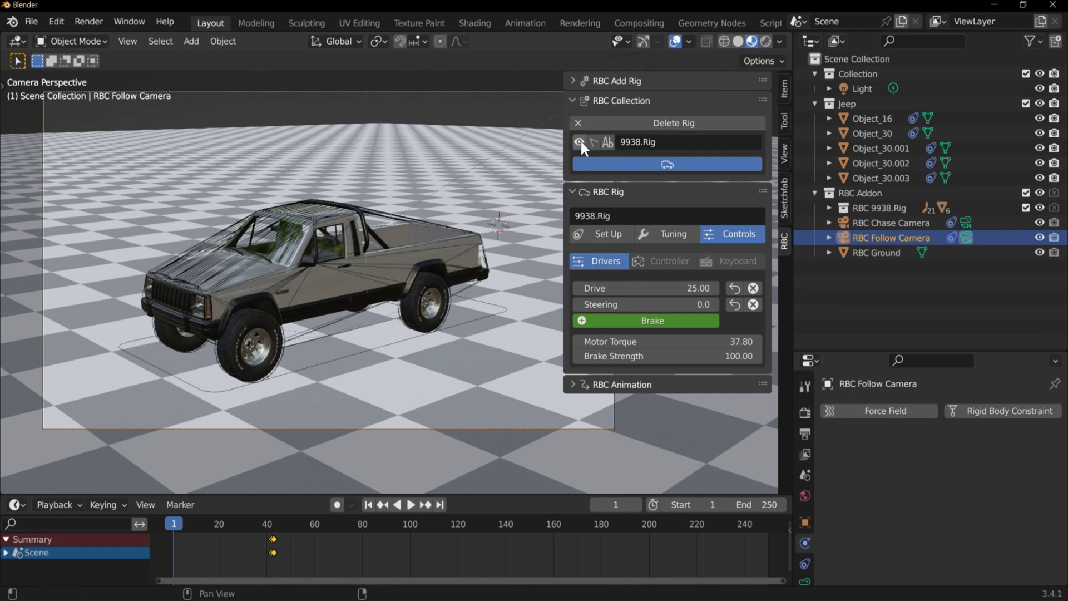
Change the render engine to Cycles, preview the truck in rendered shading, and hide the rig objects.
click(805, 412)
click(972, 410)
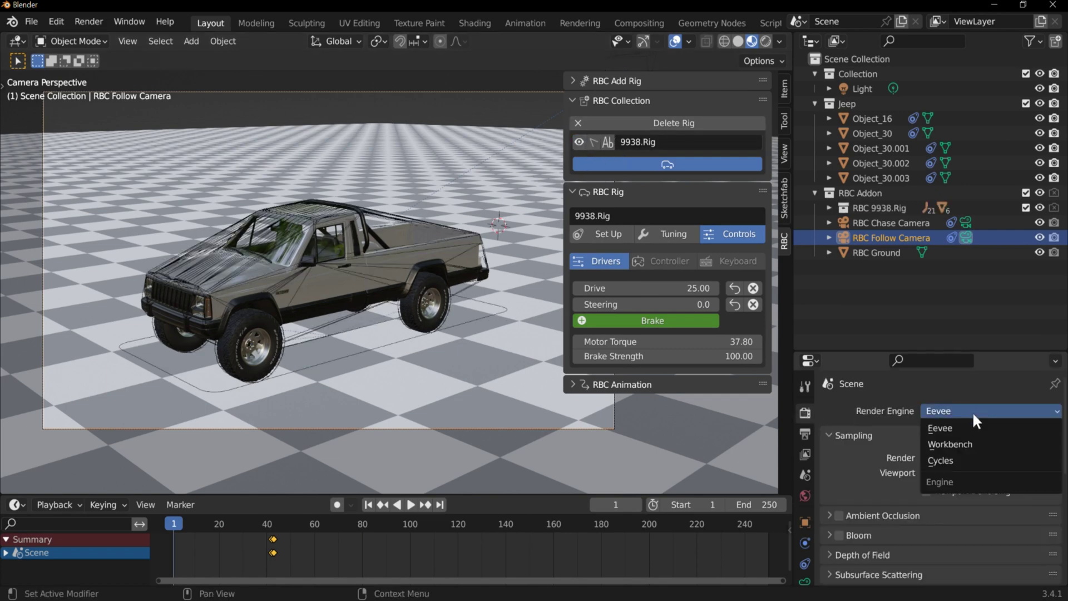
click(956, 460)
key(z)
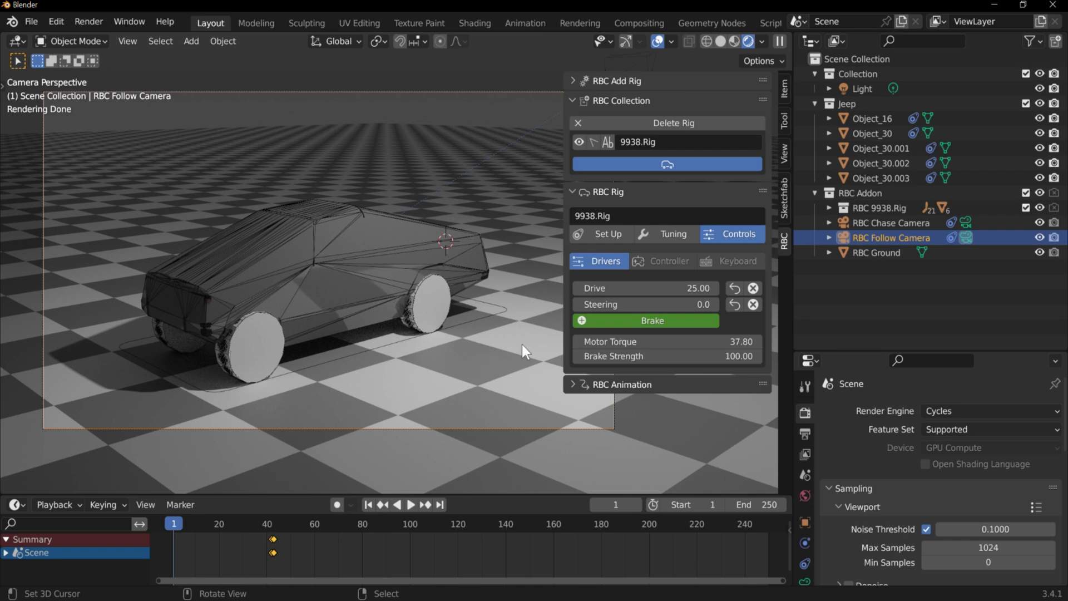
click(579, 142)
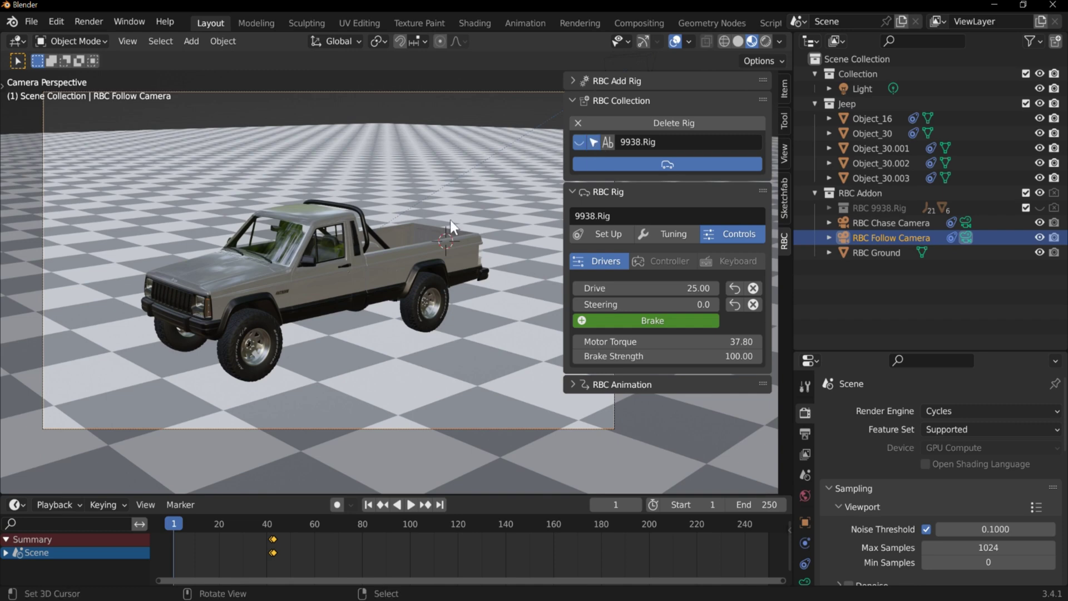
Show the rig objects again and try the rig's focus option to bring the view back to the truck.
middle_drag(449, 219, 395, 232)
click(579, 142)
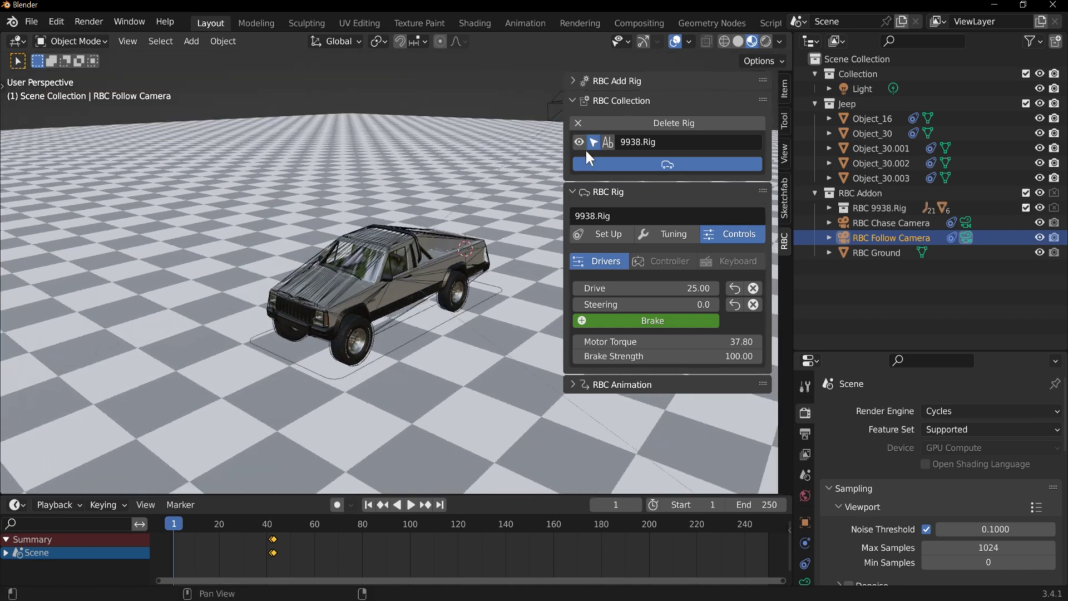
click(615, 163)
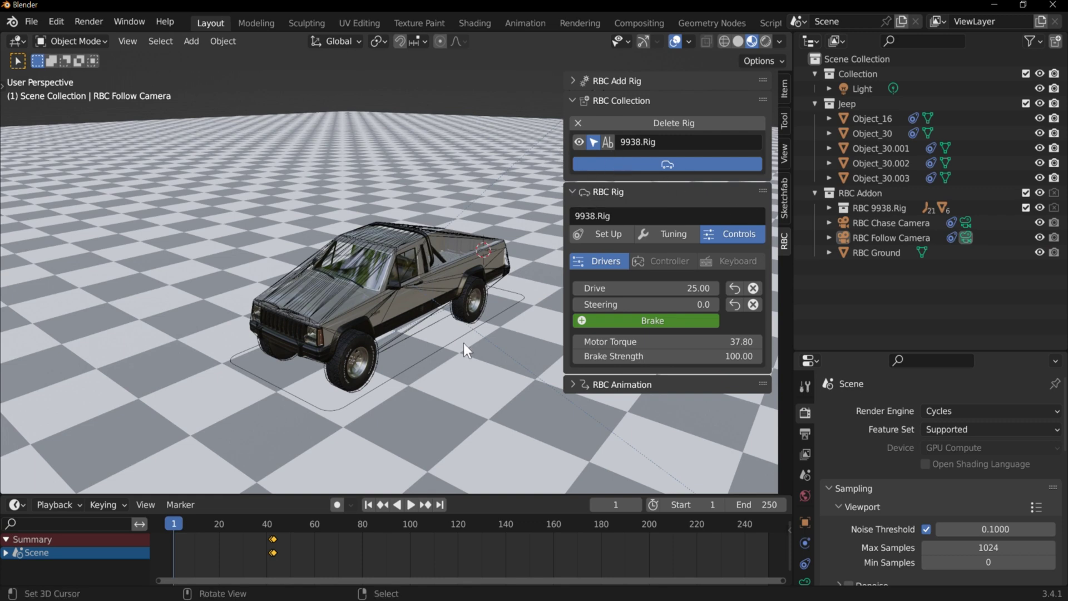
shift+middle_drag(465, 350, 243, 292)
click(717, 166)
scroll(423, 314, down, 5)
shift+middle_drag(301, 335, 605, 249)
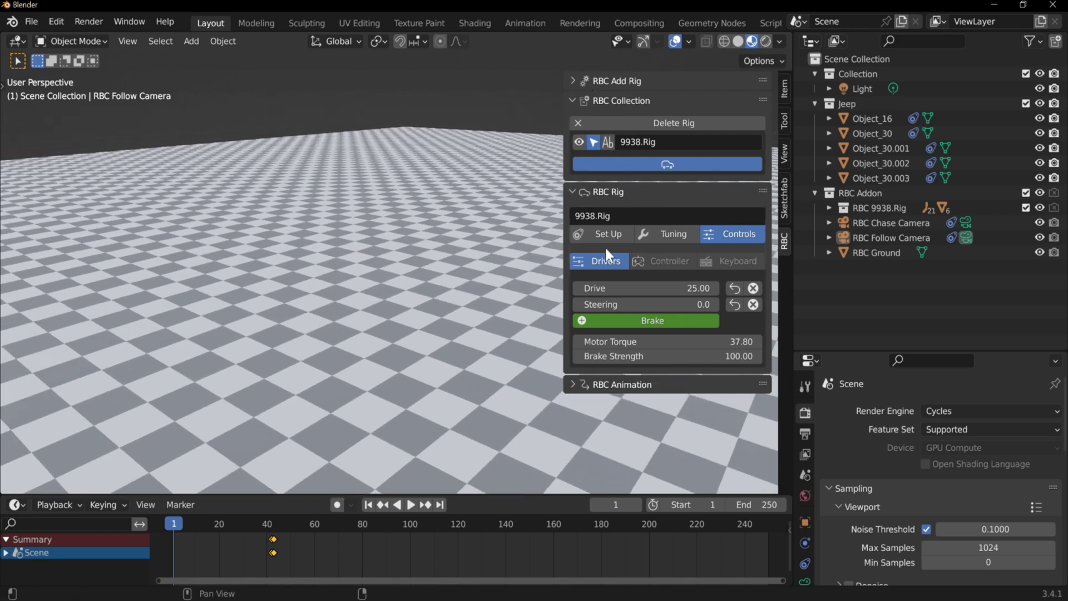
click(664, 165)
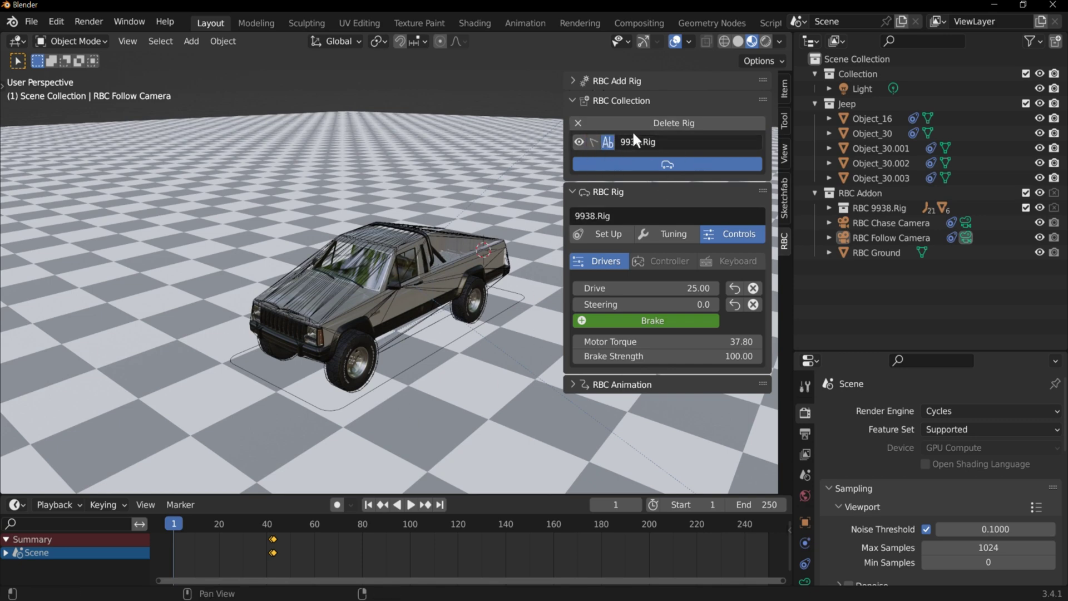
Rename the 9938.Rig rig to "Pick up" and expand its collection to inspect the renamed objects.
double_click(662, 143)
text(RBC P)
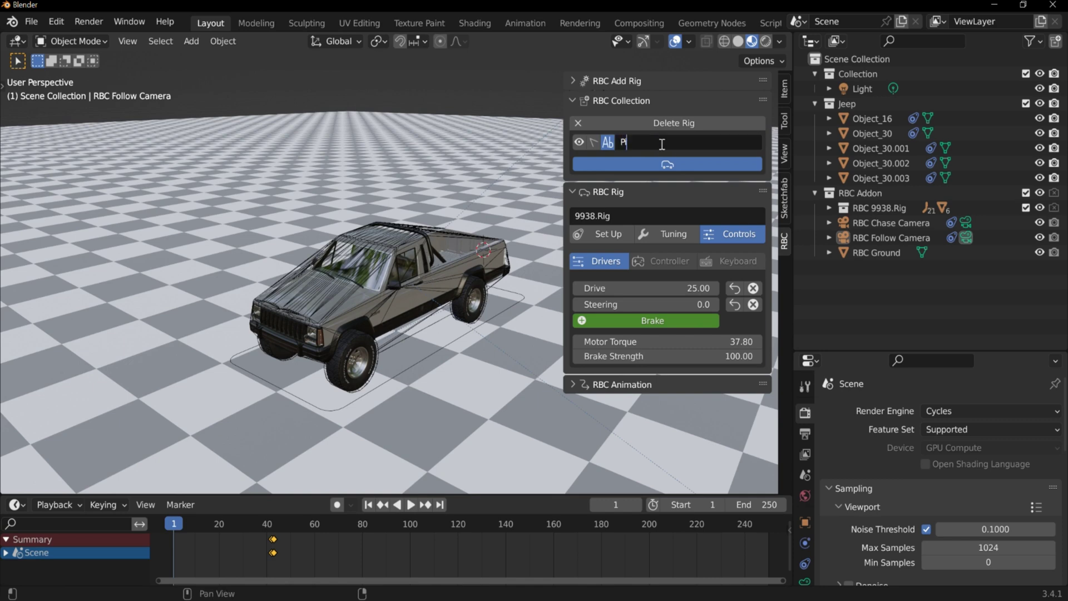
text(ick up)
key(Return)
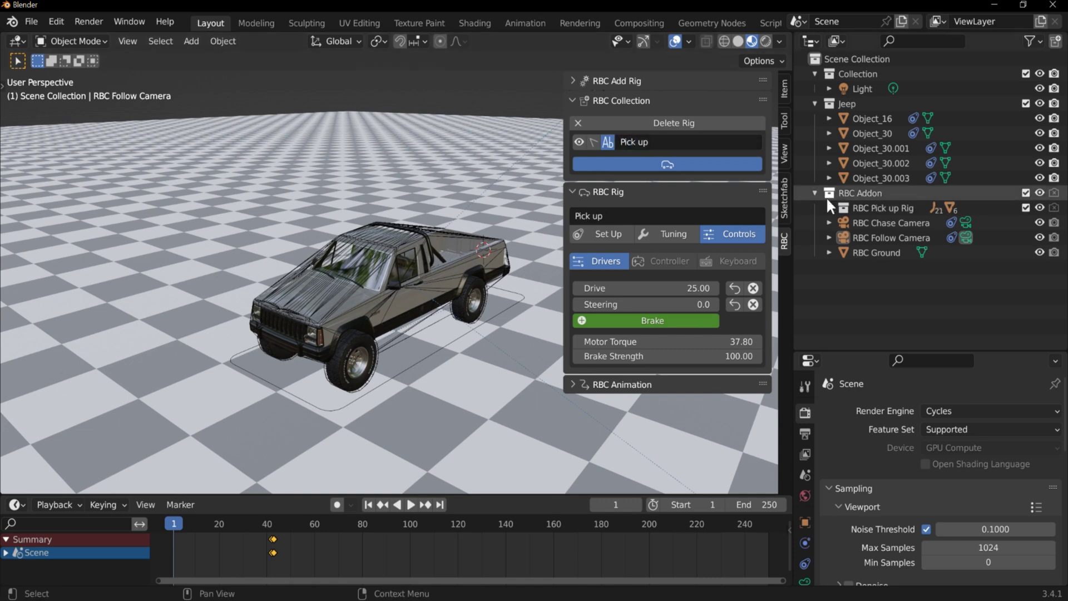
click(830, 206)
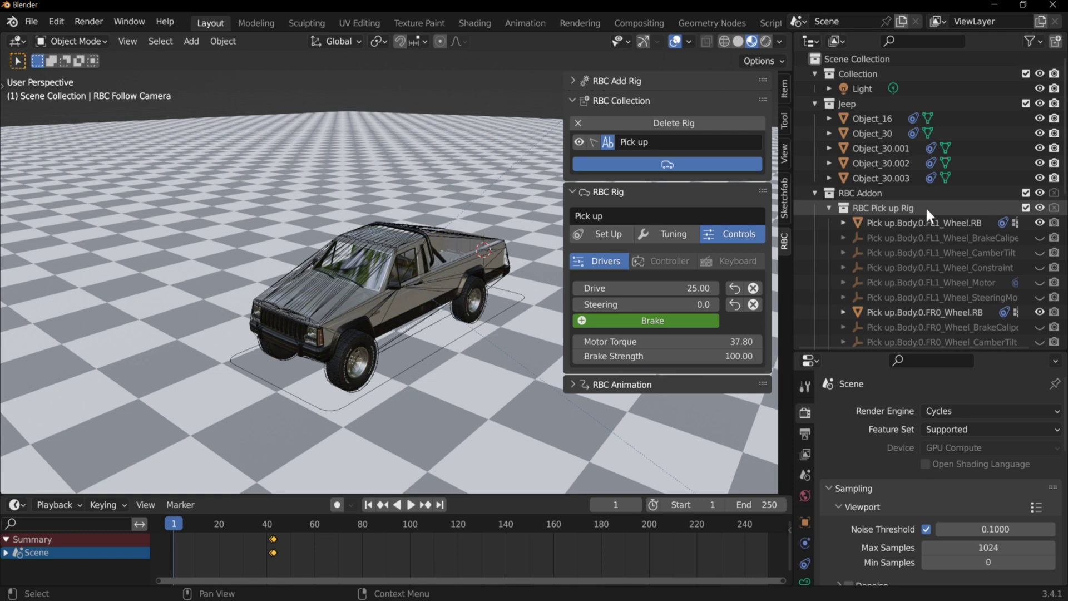
Rename the rig to "Jeep" and select the RBC Jeep Rig collection.
click(680, 140)
click(680, 139)
key(ctrl+a)
text(Jeep)
key(Return)
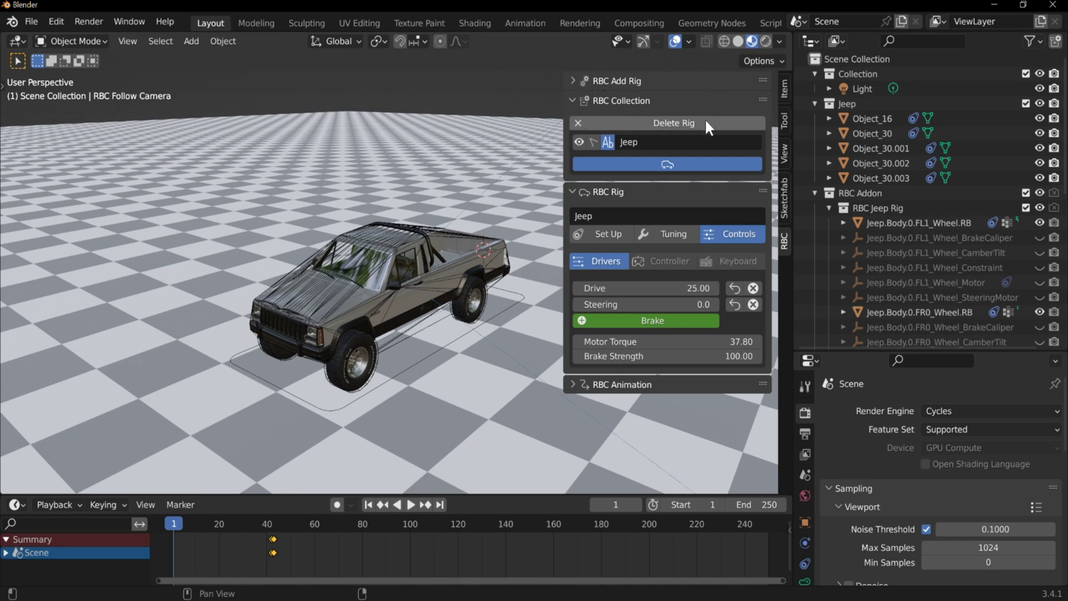
click(874, 207)
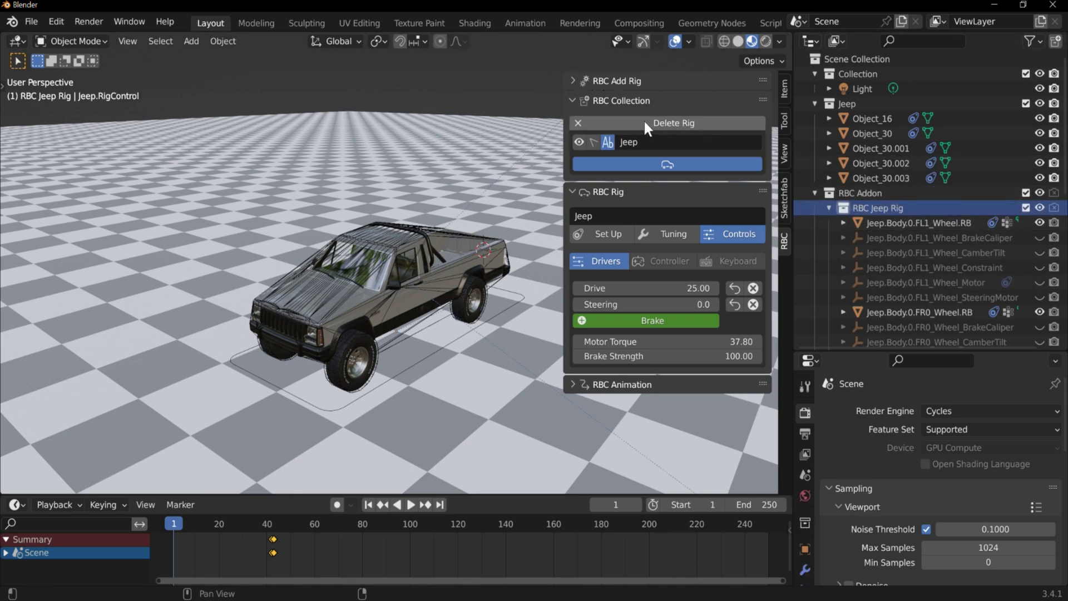
Collapse the RBC Collection settings and expand the RBC Animation settings, keeping the Jeep rig.
click(686, 122)
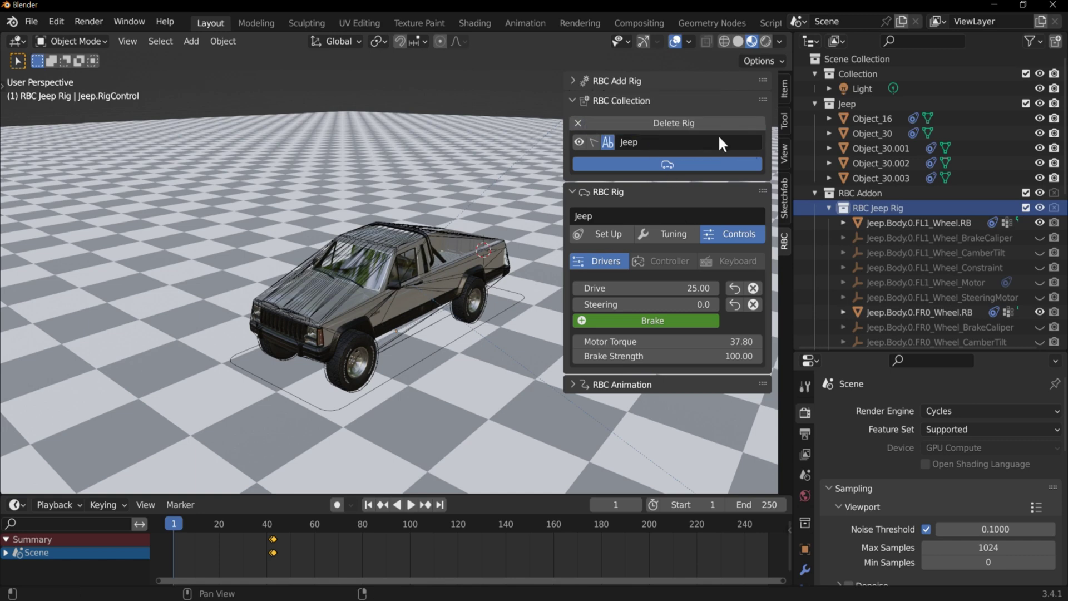
click(648, 82)
click(648, 82)
click(635, 101)
click(632, 313)
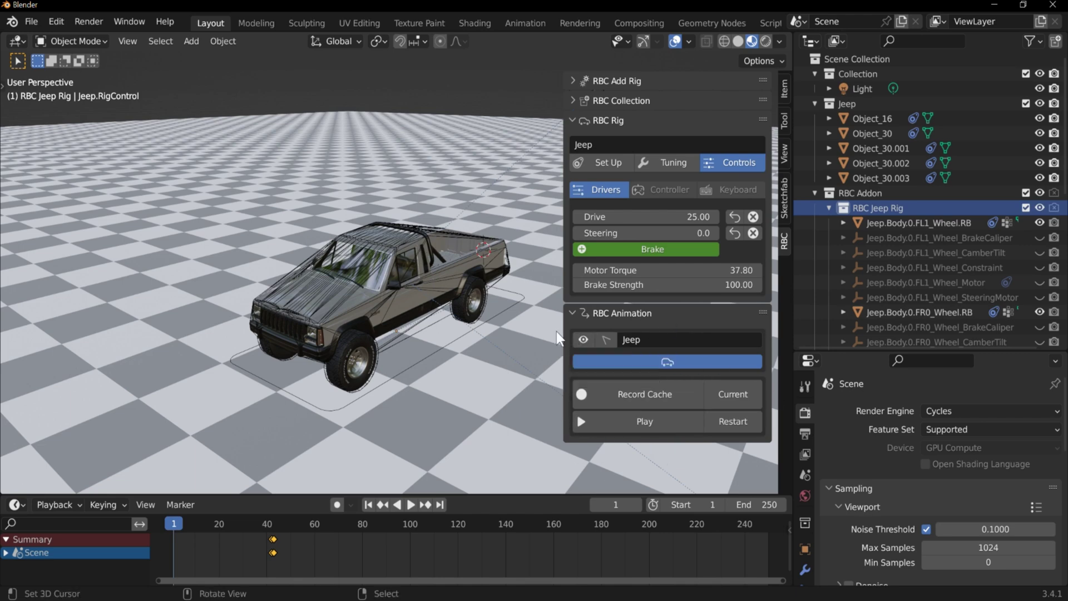
Record the Jeep's simulation cache with the Rigid Body World cache settings in view, changing Steering to 1.0 during playback.
click(947, 224)
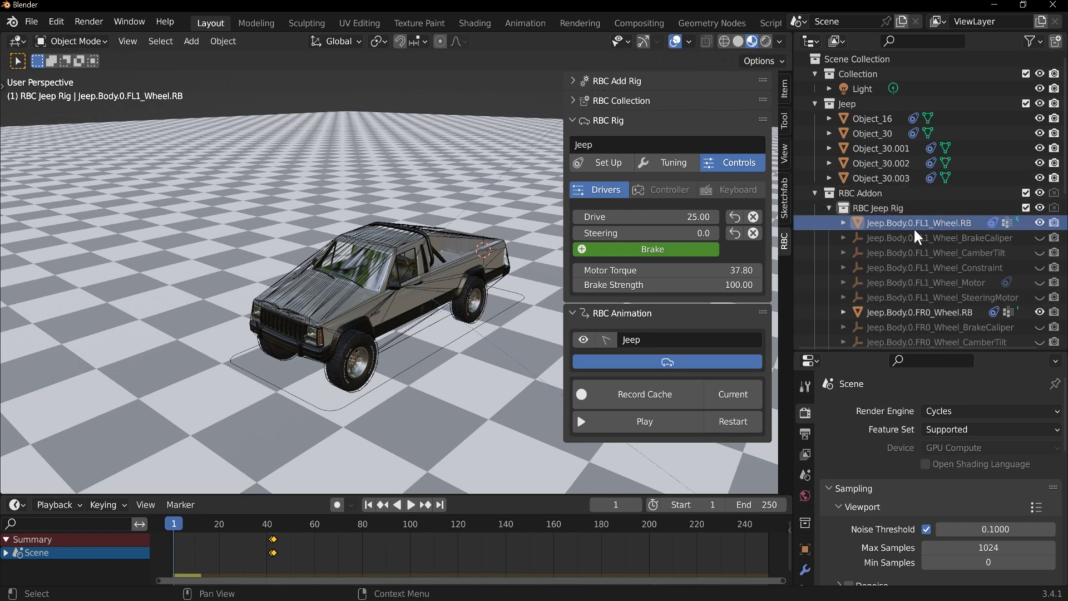
drag(498, 494, 499, 474)
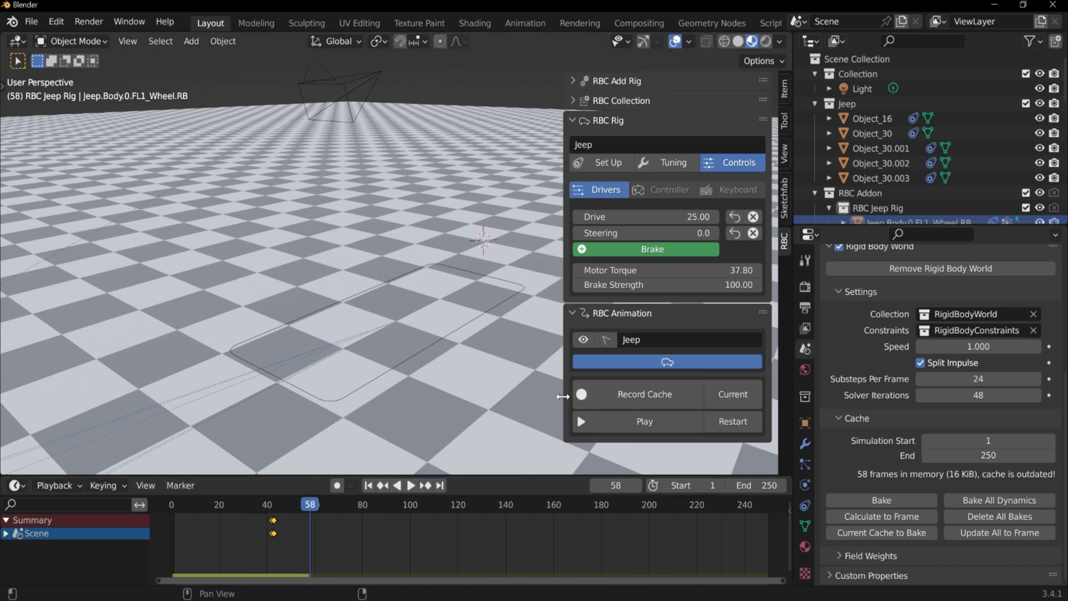
click(663, 395)
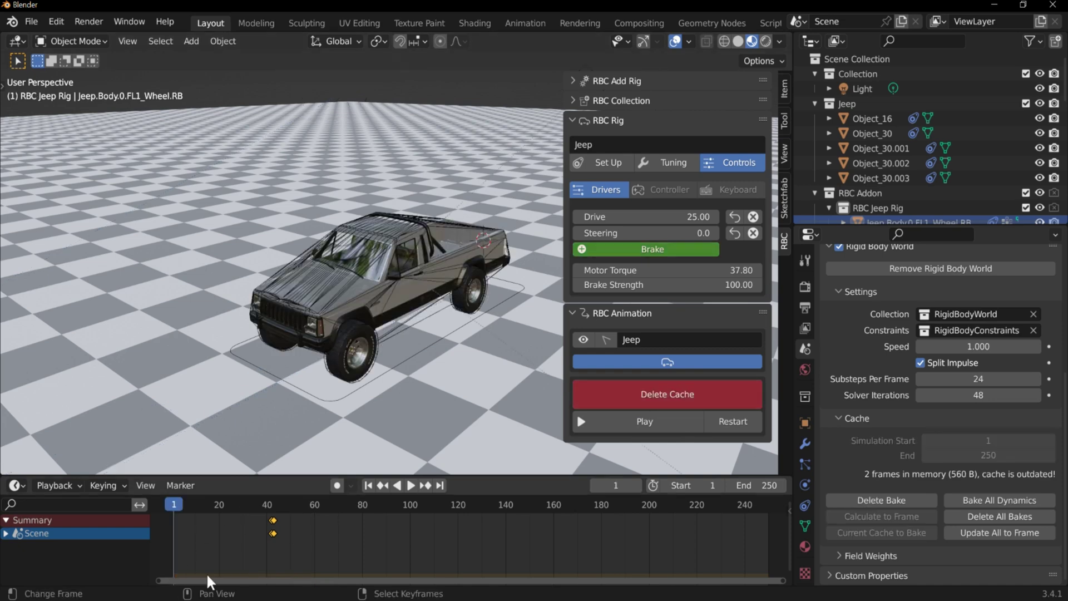
click(645, 421)
drag(639, 232, 642, 232)
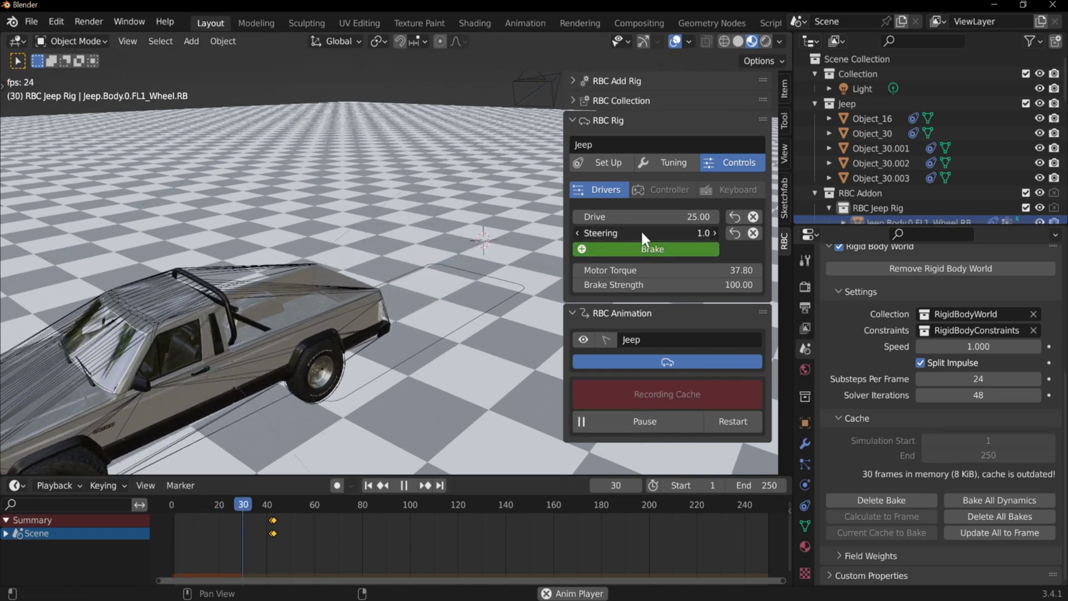
Scrub the recorded simulation to frames 33 and 23, and play it back from there.
click(249, 509)
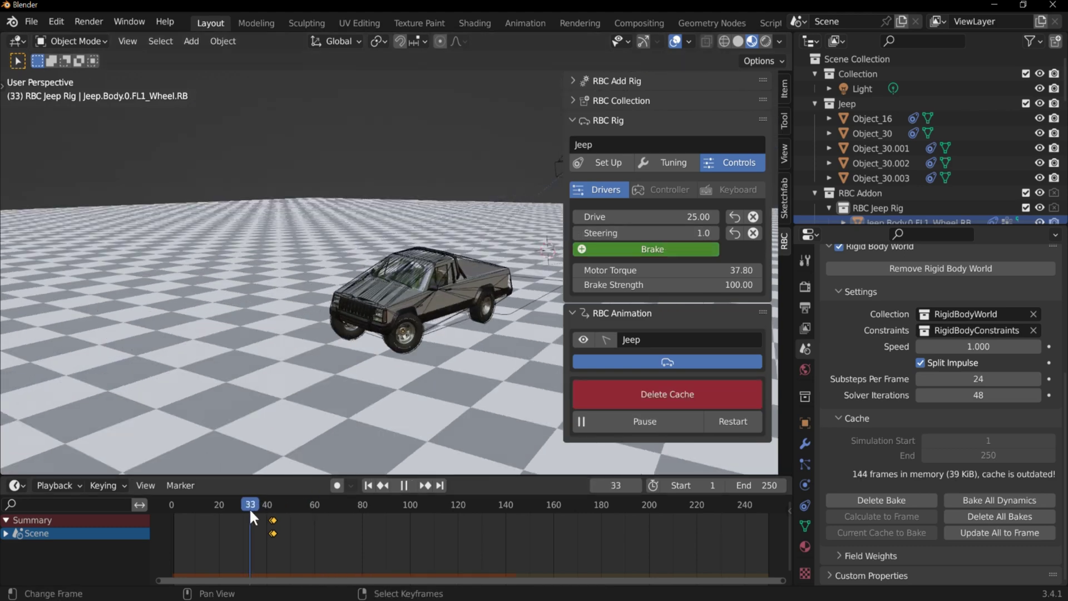
key(space)
click(225, 517)
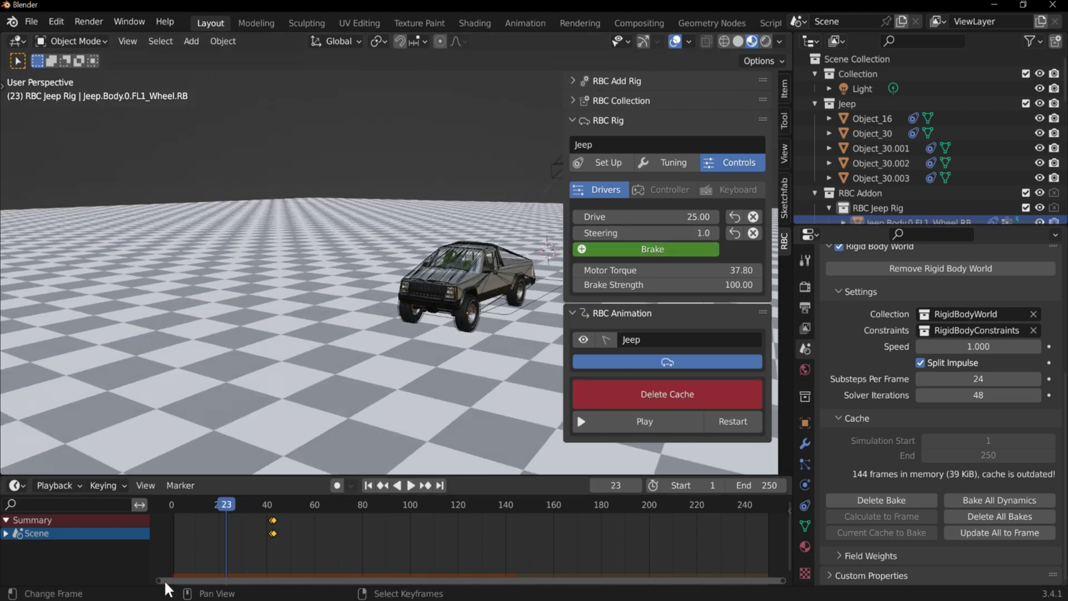
key(space)
key(space)
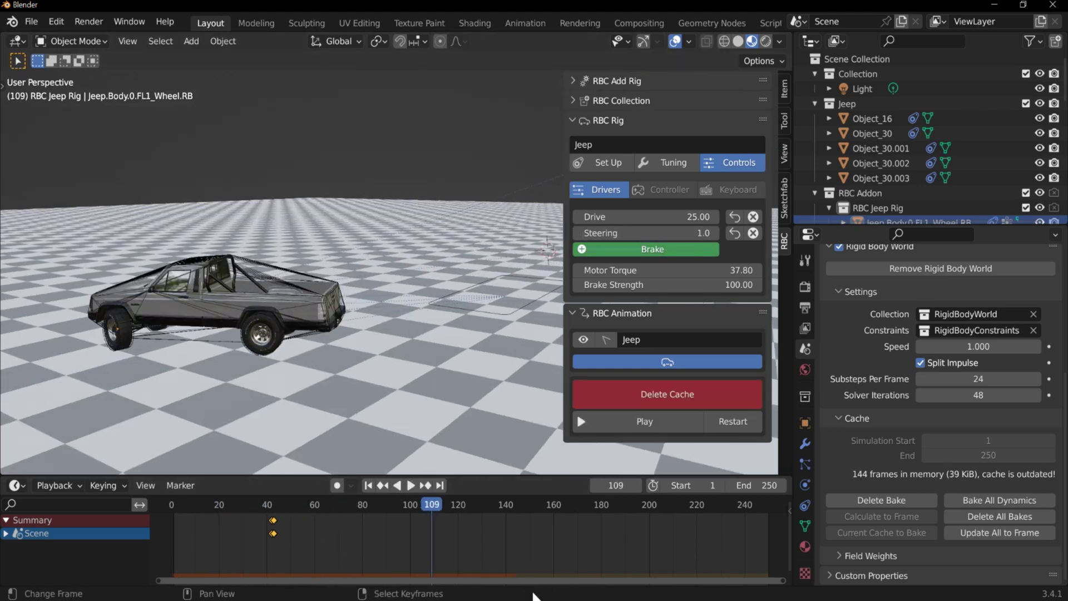
Delete the recorded cache and store the newly simulated frames up to 96 as the current cache.
click(665, 392)
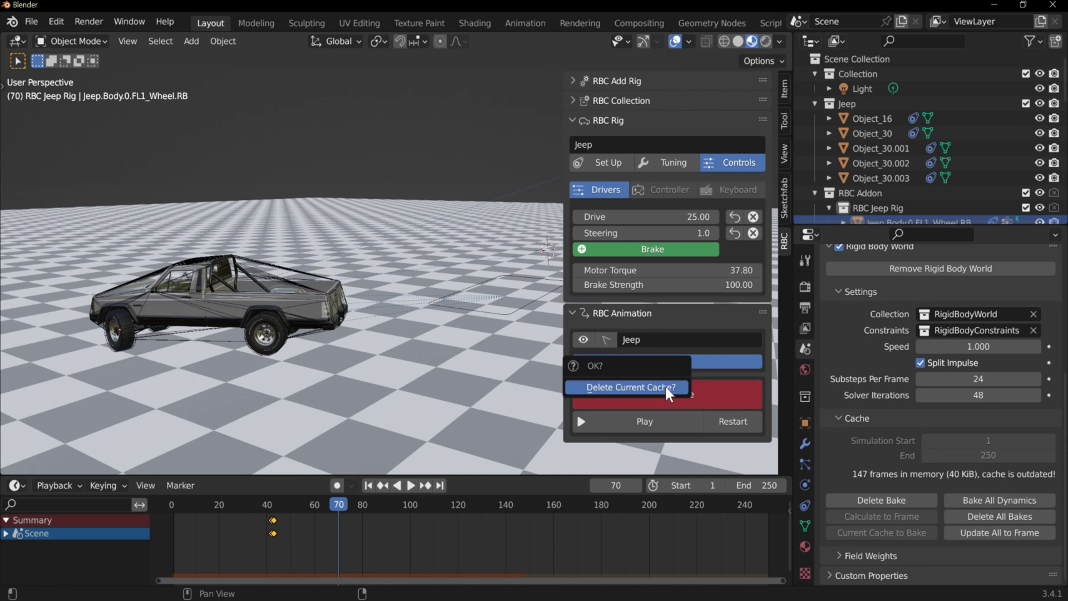
click(665, 389)
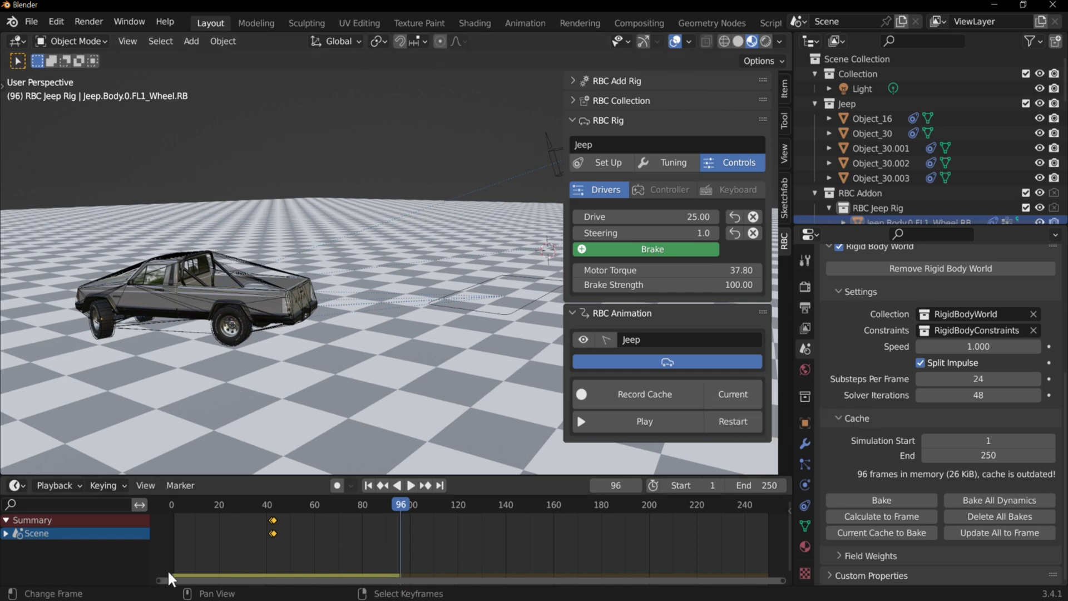
click(732, 395)
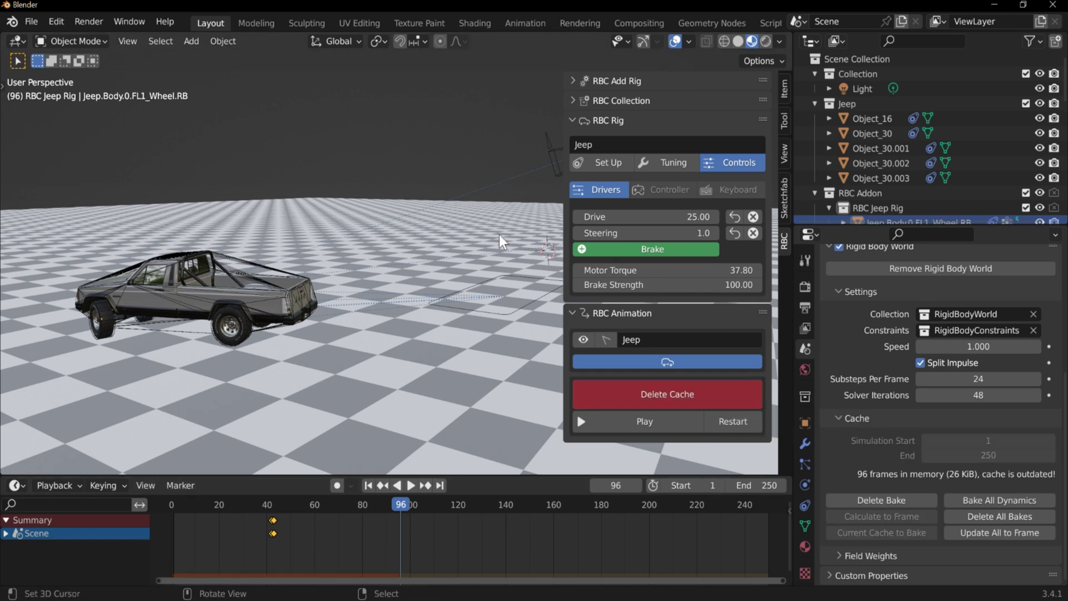
Play the simulation from frame 73, keyframe the Brake at frame 114, then toggle it and keyframe it again at frame 115.
drag(395, 552, 346, 512)
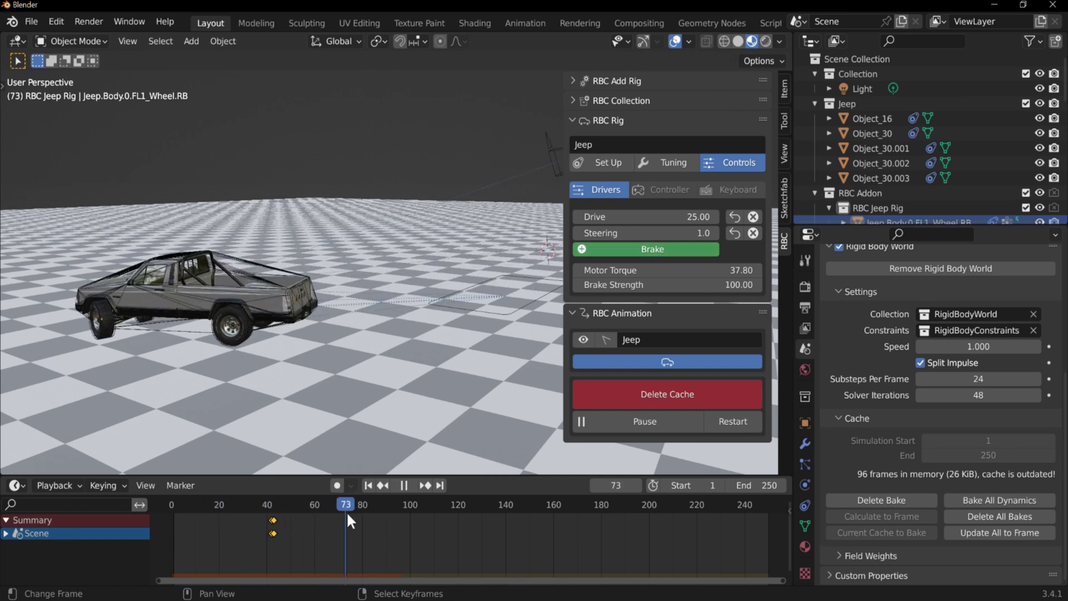
click(683, 251)
right_click(670, 249)
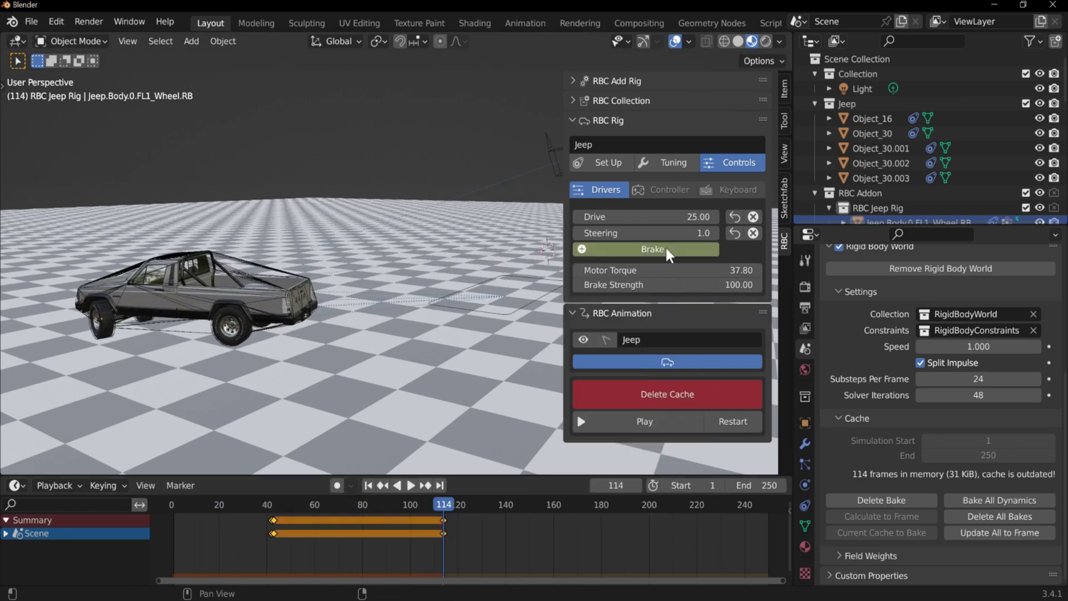
key(i)
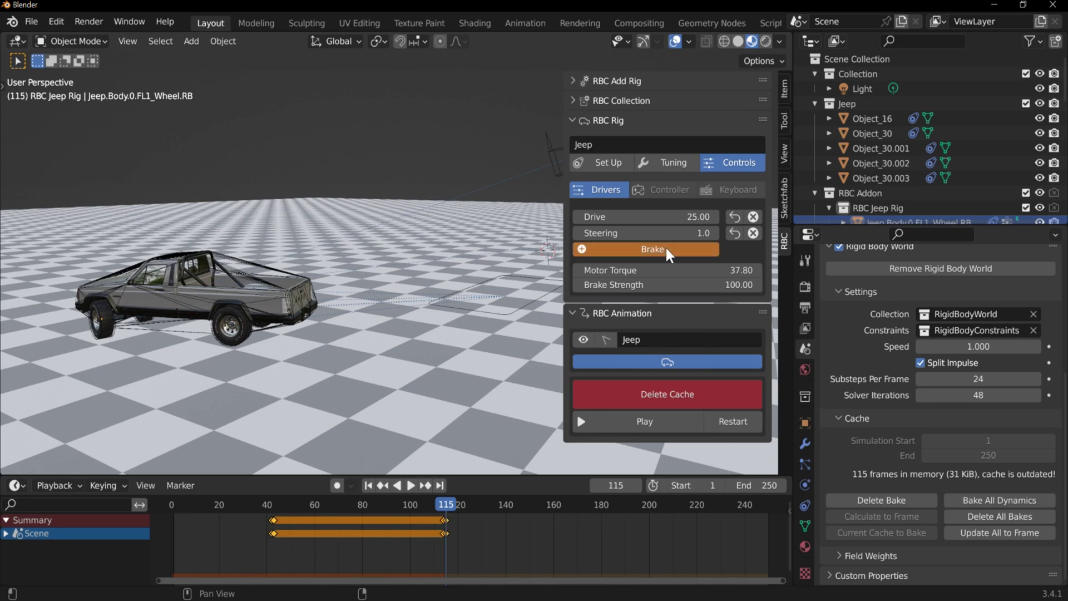
key(i)
Scrub through the braking simulation and play it from the camera view, pause at frame 209, then restart it.
click(423, 517)
key(space)
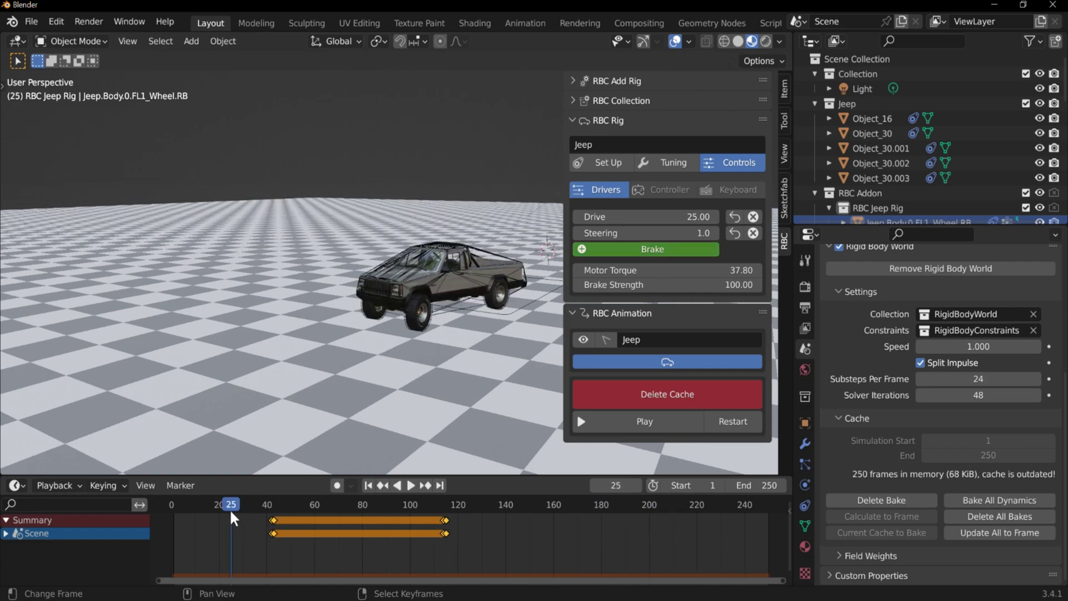
drag(231, 512, 227, 551)
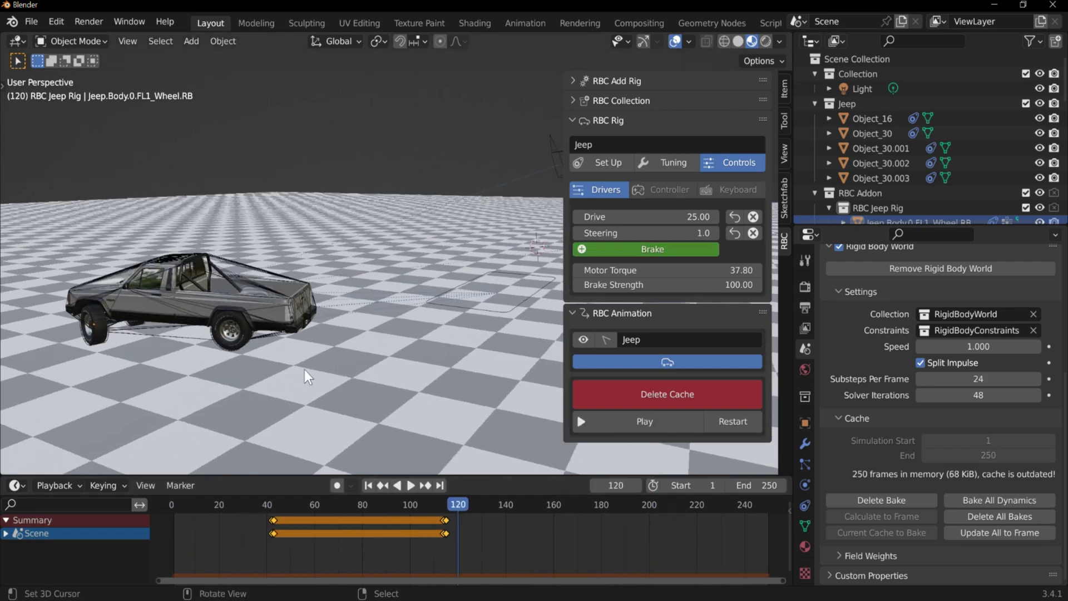
key(KP_0)
key(space)
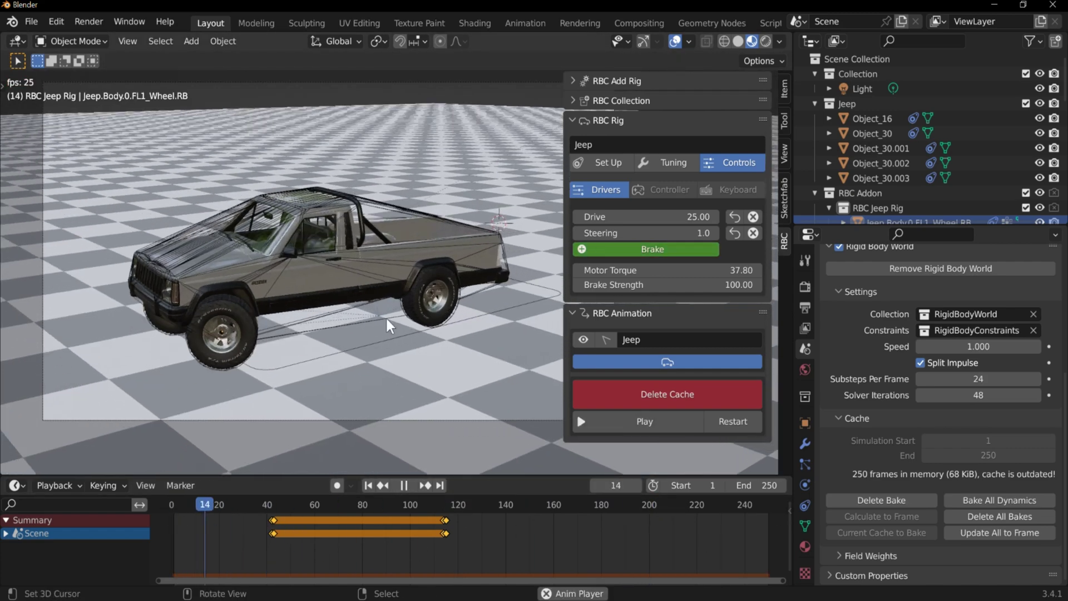
click(695, 421)
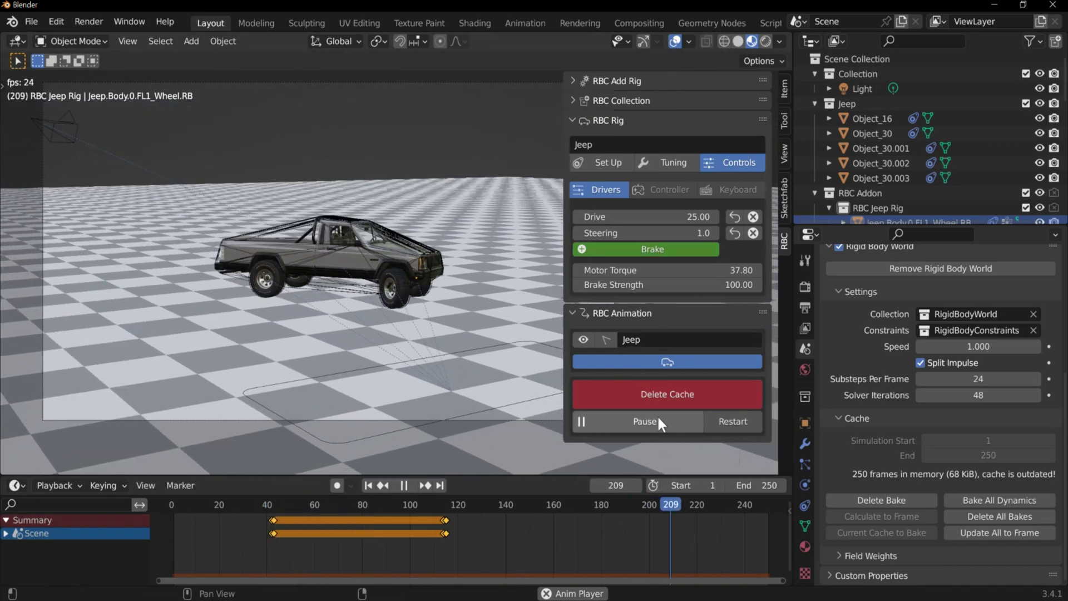
click(648, 420)
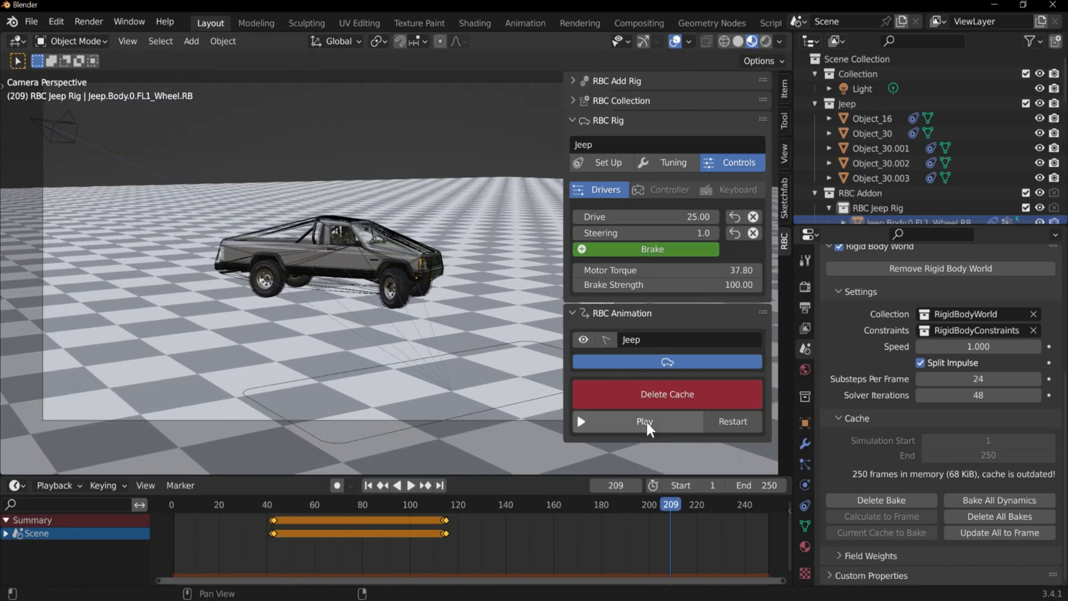
click(735, 423)
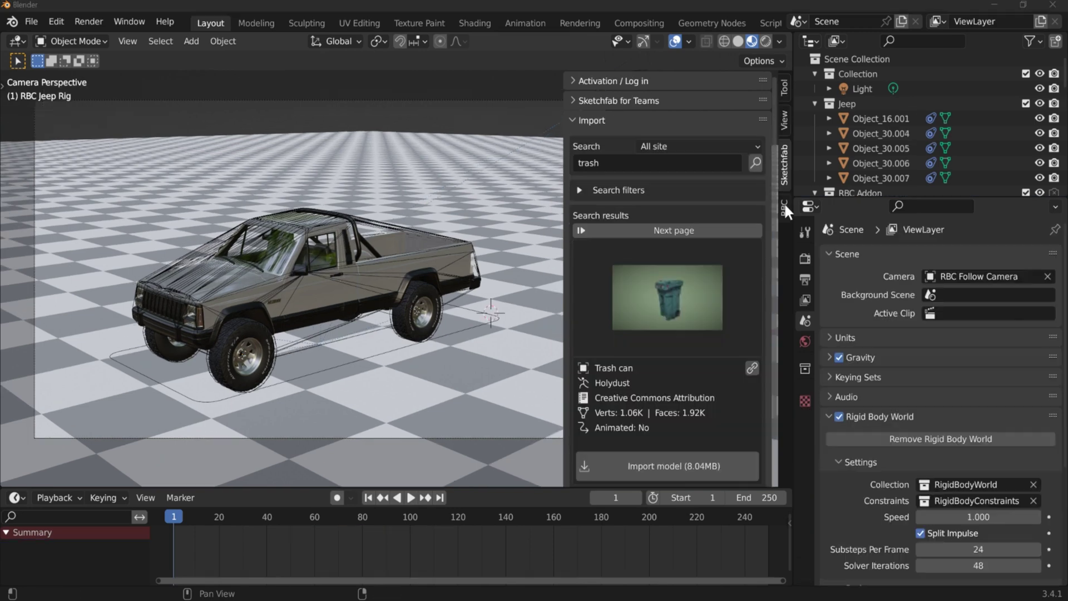
View the RBC Collisions settings, then import the Trash can model from the Sketchfab search results.
click(783, 201)
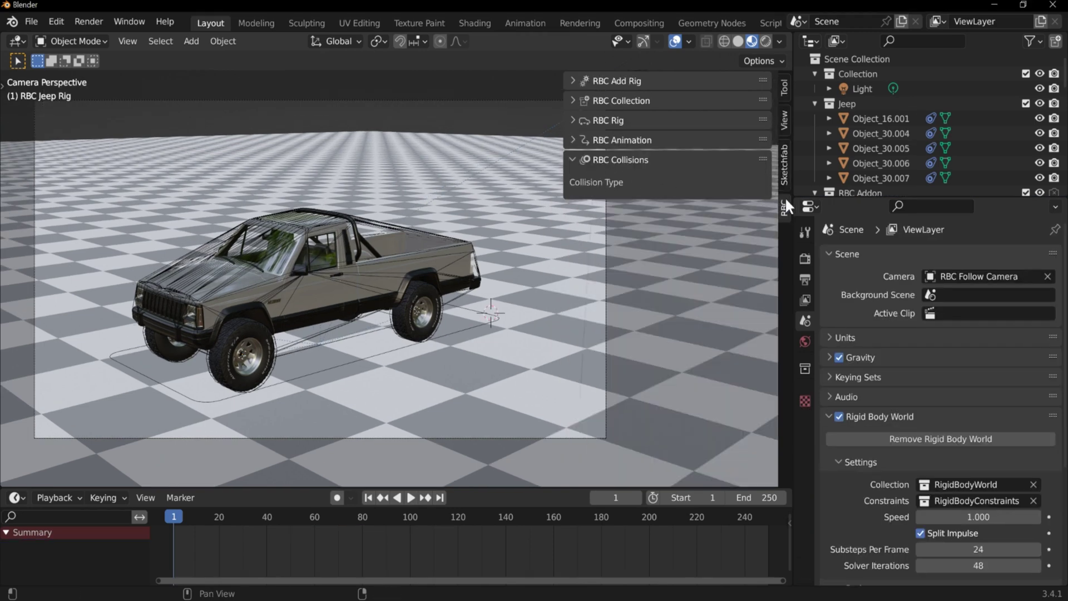
click(786, 159)
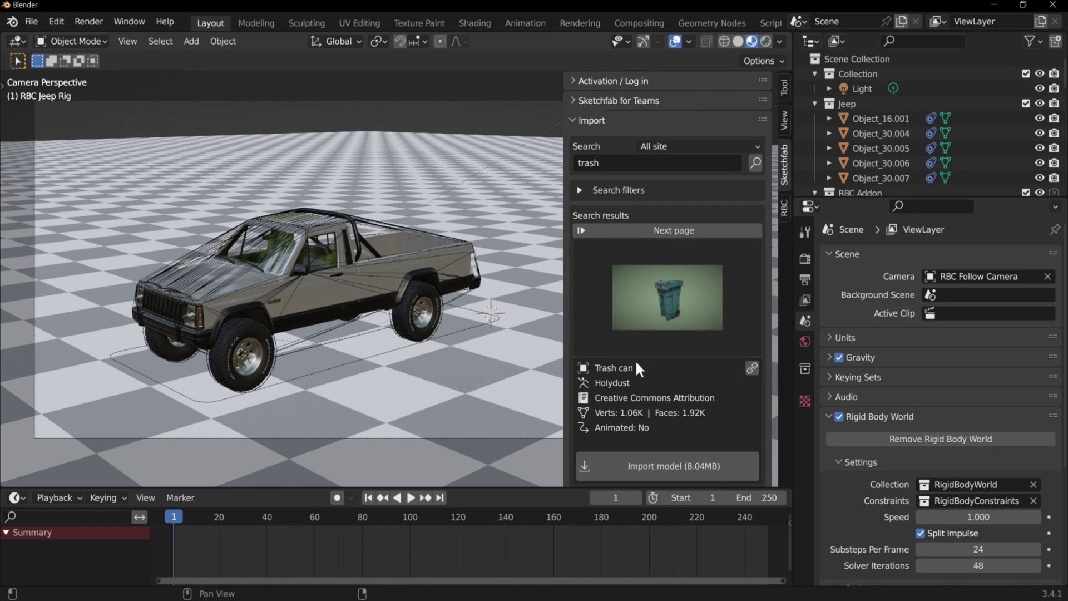
click(692, 476)
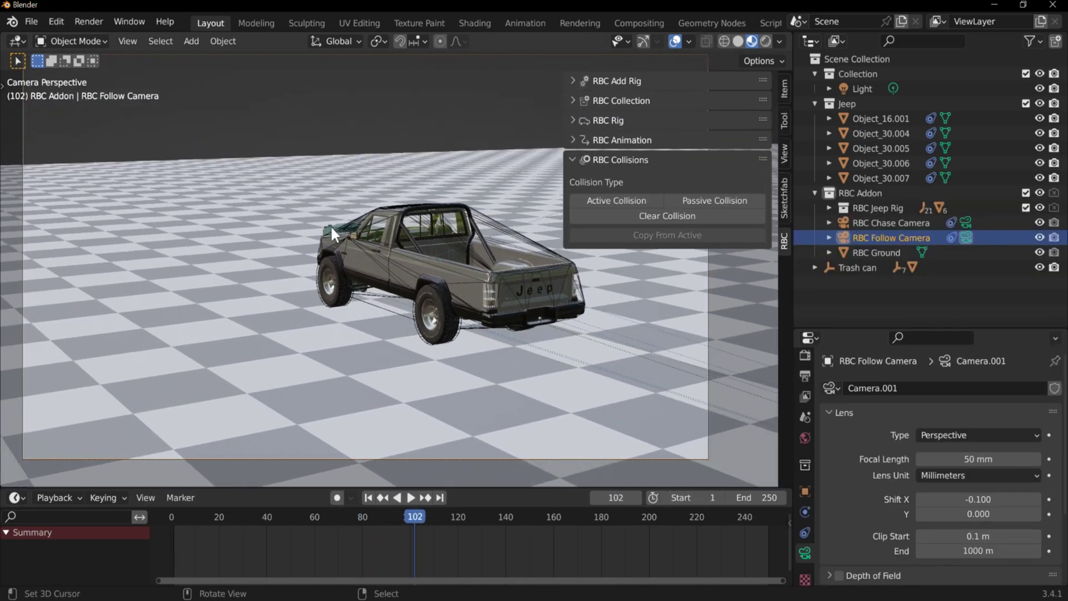
Play the Jeep driving at the trash can, test the trash can as a Passive Collision, then clear its collision.
key(space)
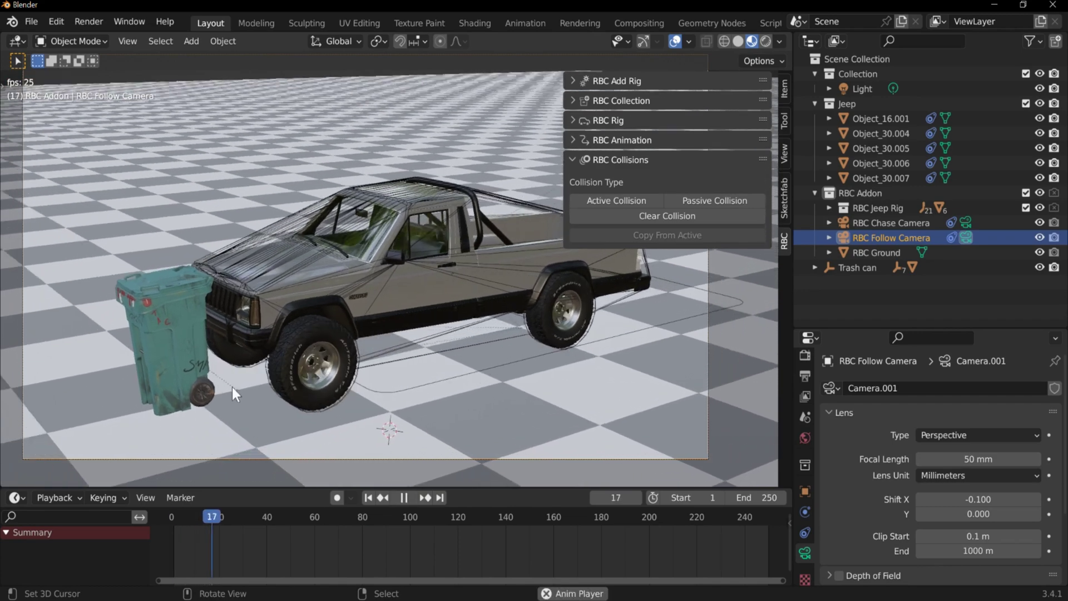
key(Escape)
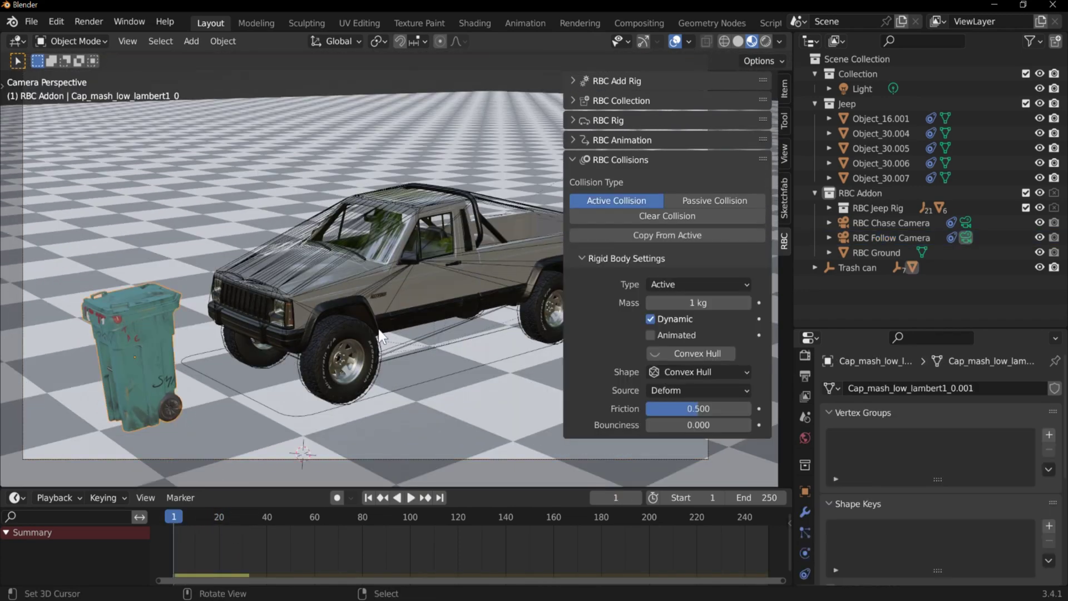
click(706, 199)
key(space)
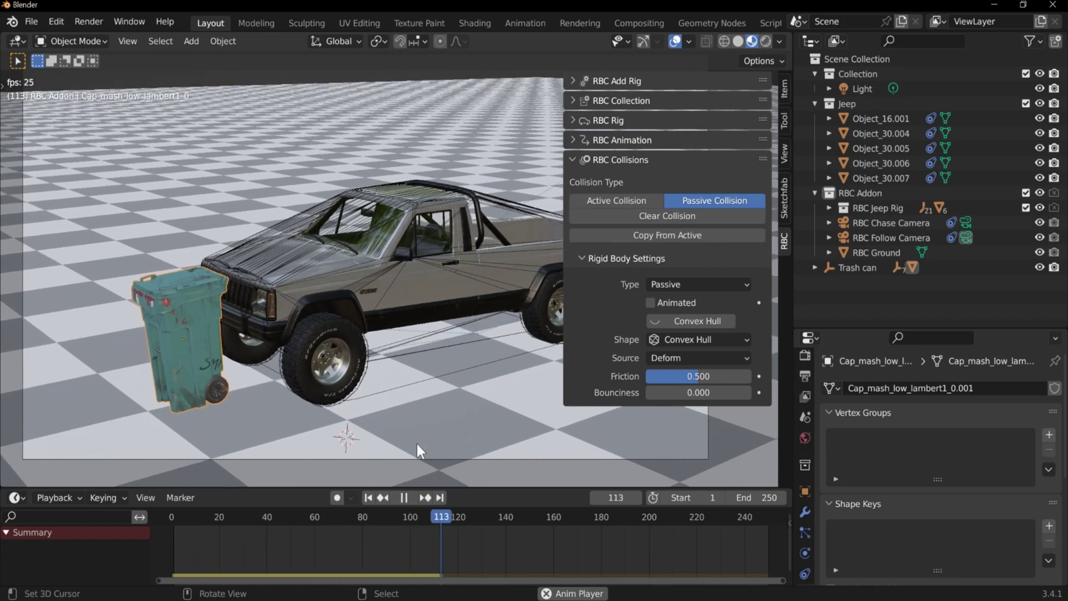
click(679, 215)
key(Escape)
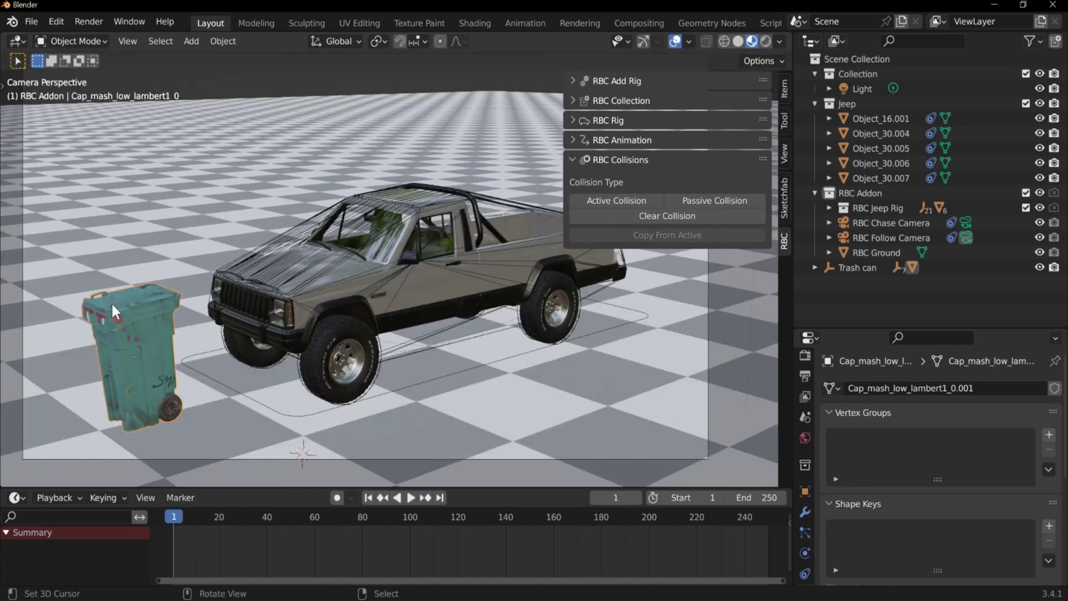
Make the trash can an Active Collision, collapse and expand its rigid body settings, then clear the collision.
click(649, 201)
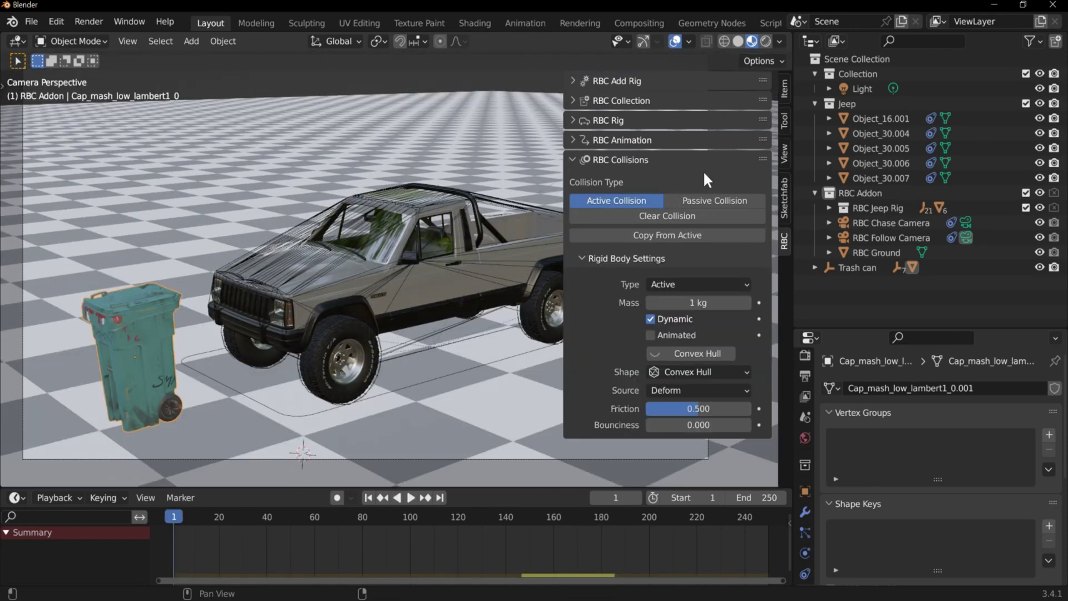
click(590, 258)
click(588, 260)
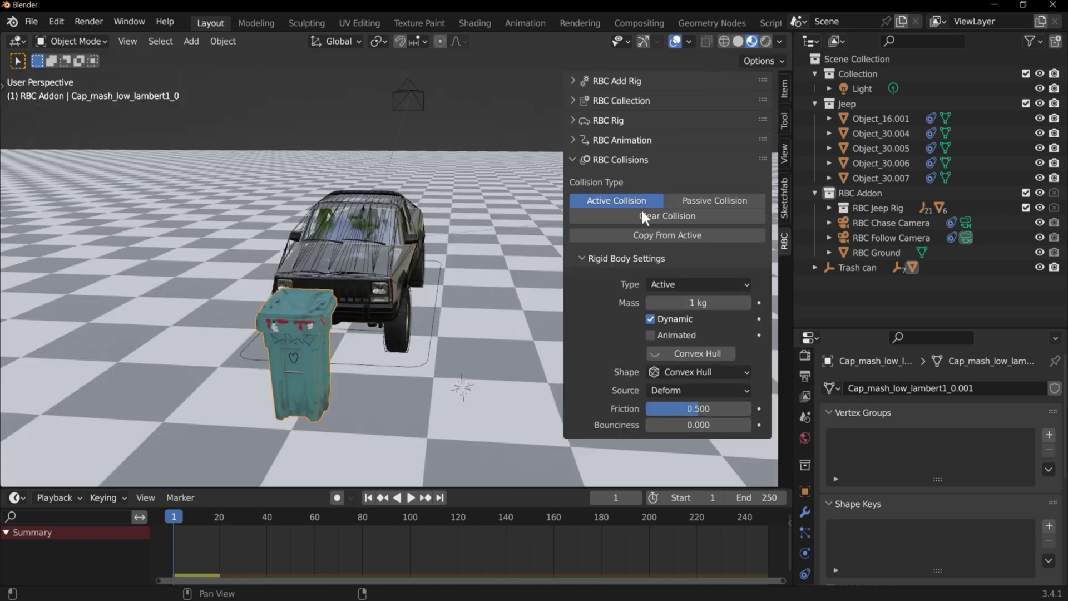
click(641, 216)
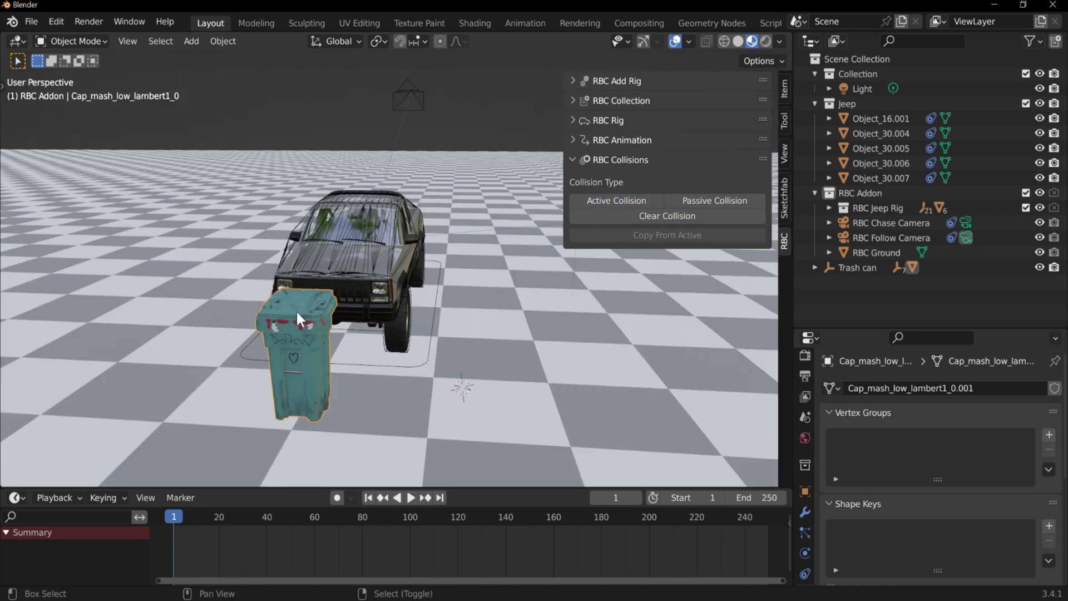
Duplicate the trash can twice, placing one copy beside the original and the other above and between them.
key(shift+d)
click(403, 308)
key(shift+d)
click(364, 172)
Make all three trash cans Active Collisions and play the simulation from a side view.
shift+click(318, 327)
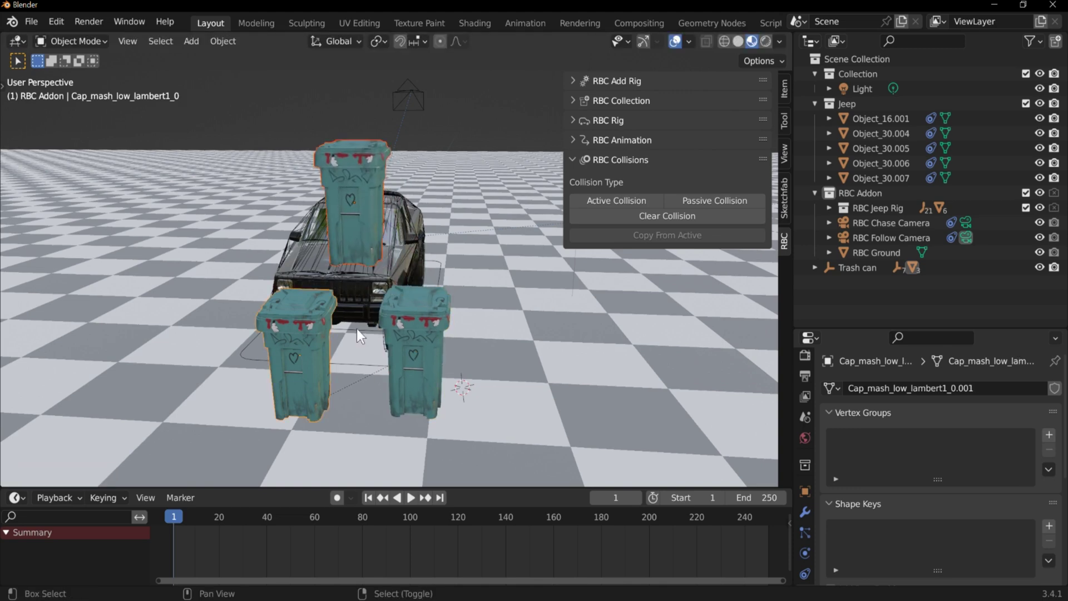
shift+click(412, 325)
click(639, 199)
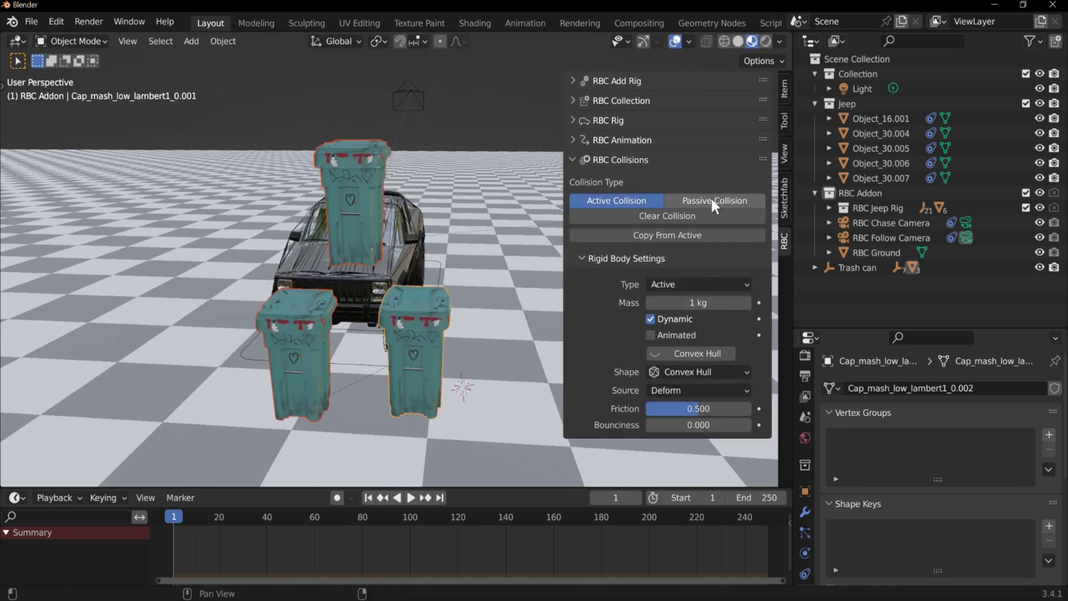
key(space)
middle_drag(463, 318, 283, 327)
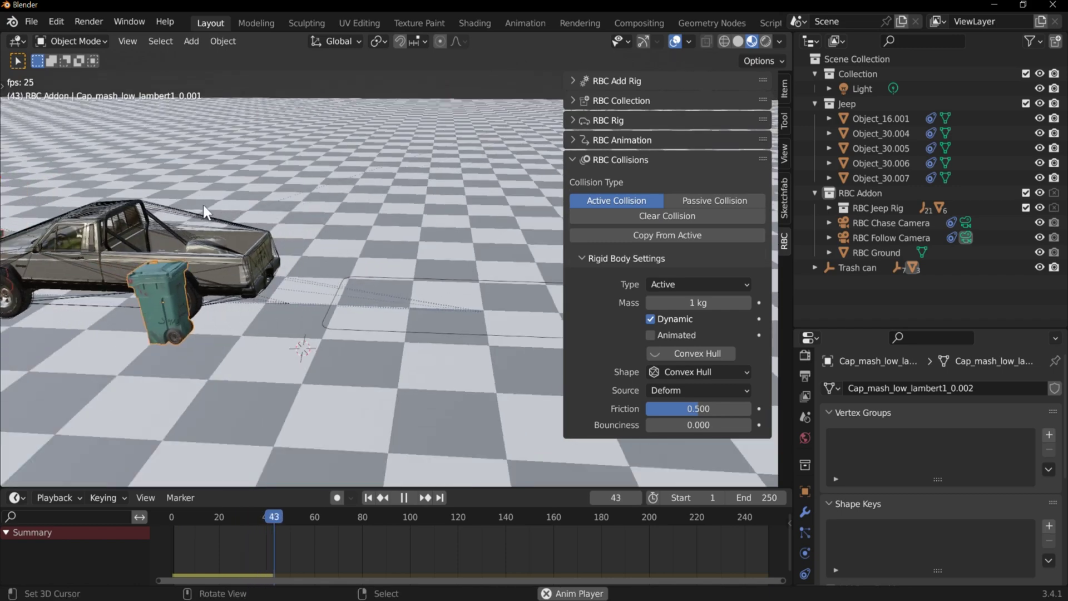
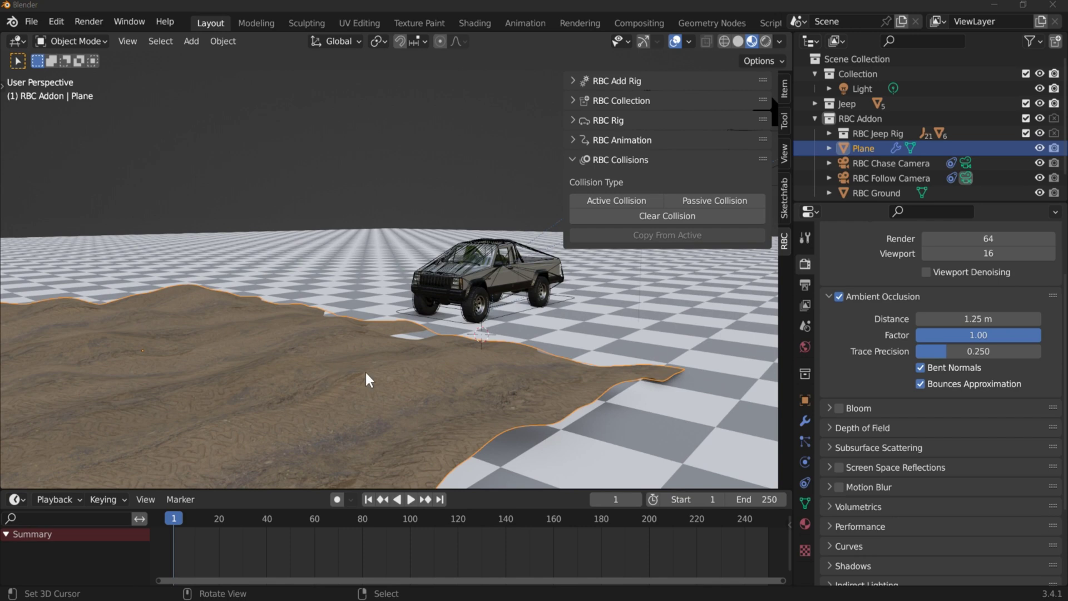
Play the Jeep driving toward the terrain plane without a collision type, then return to frame 1.
key(space)
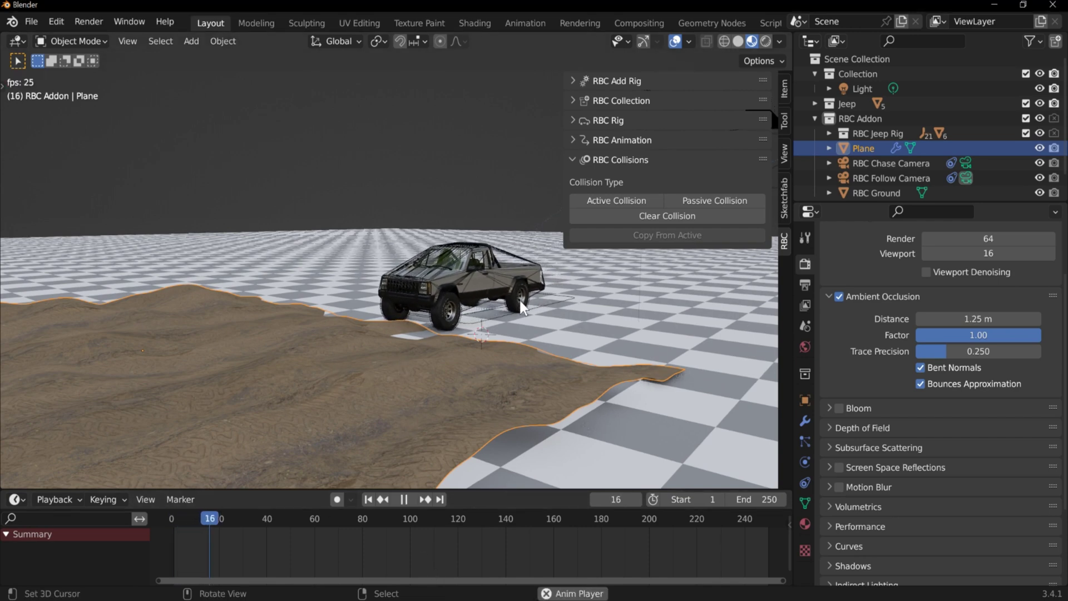
key(space)
key(shift+Left)
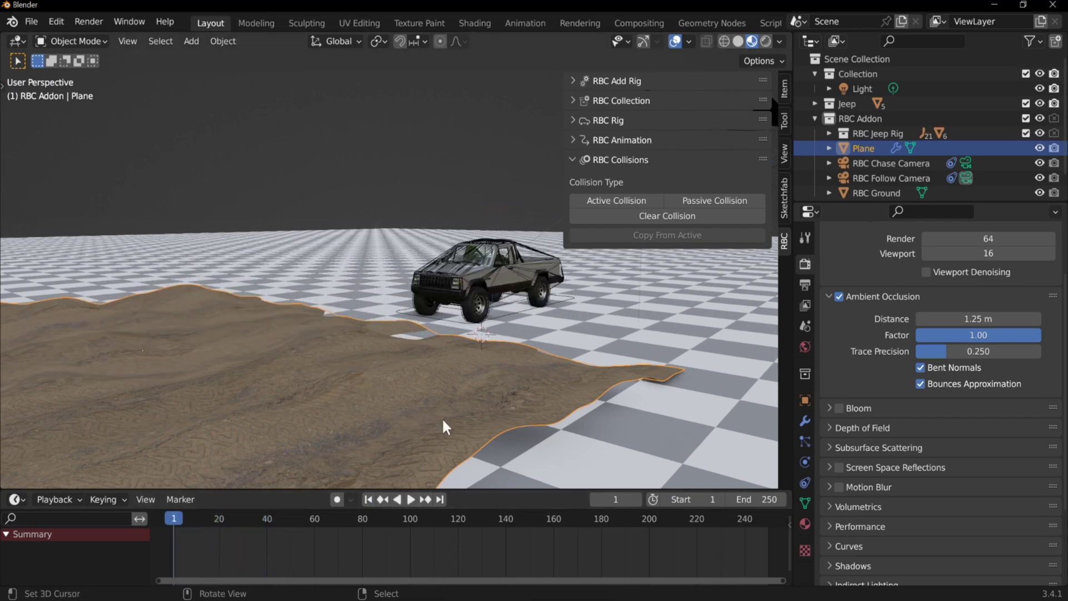
Make the terrain plane a Passive Collision and play the Jeep driving onto it.
click(722, 200)
key(space)
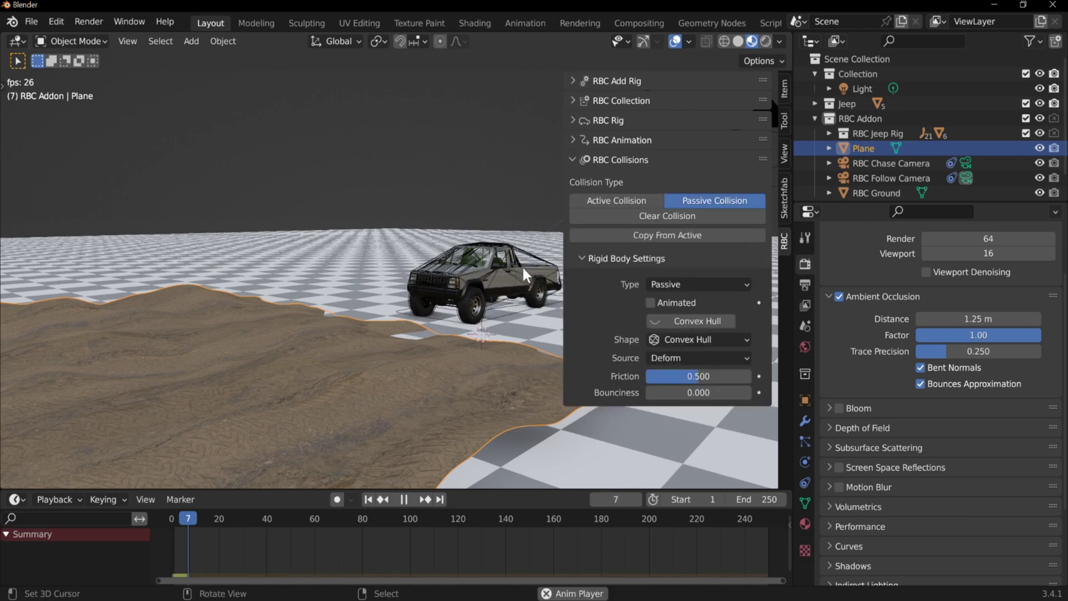
key(shift+Left)
key(space)
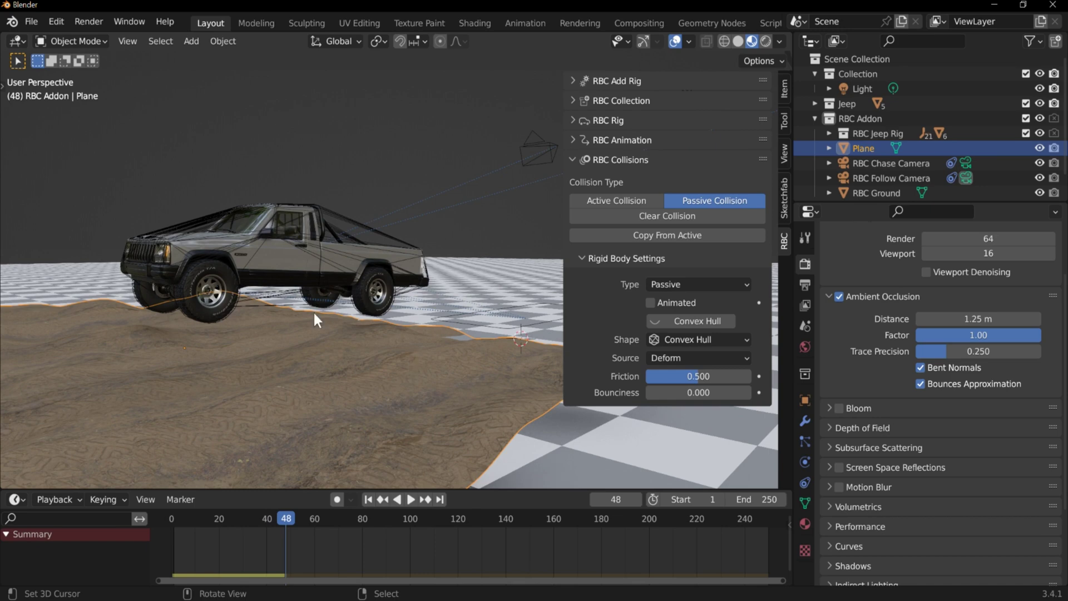
Preview the terrain plane's Convex Hull, replay the Jeep driving over it from several angles, then hide the preview.
click(703, 321)
middle_drag(481, 324, 449, 320)
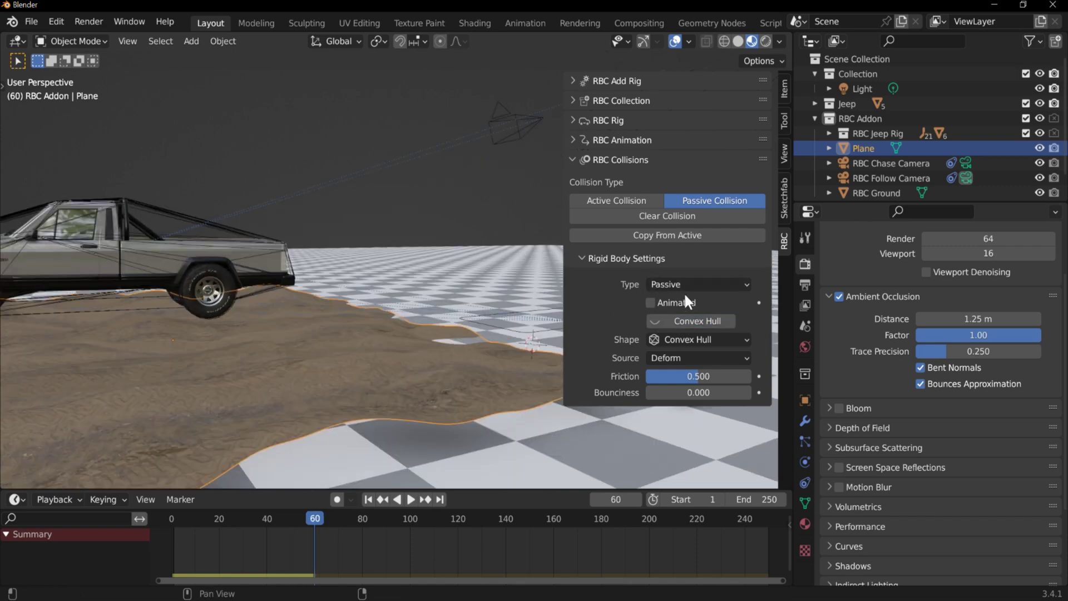
click(726, 319)
middle_drag(365, 314, 420, 350)
key(shift+Left)
key(space)
key(space)
middle_drag(156, 321, 308, 346)
middle_drag(321, 410, 467, 385)
scroll(438, 385, up, 5)
key(space)
key(space)
key(shift+Left)
scroll(251, 311, down, 4)
scroll(252, 311, up, 1)
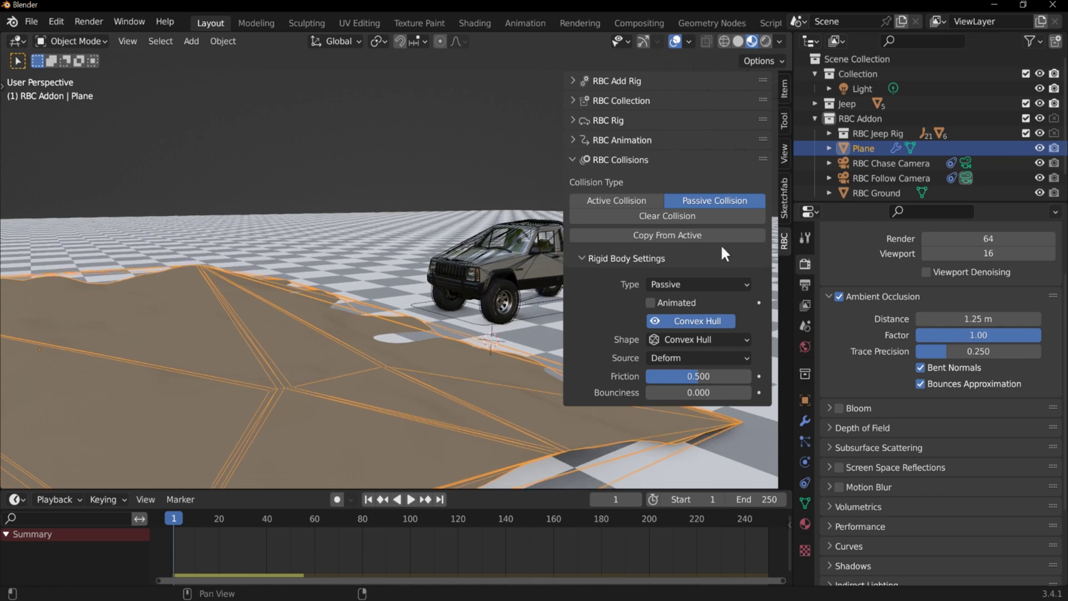
click(714, 322)
Set the terrain plane's collision Shape to Mesh and play the simulation.
click(689, 341)
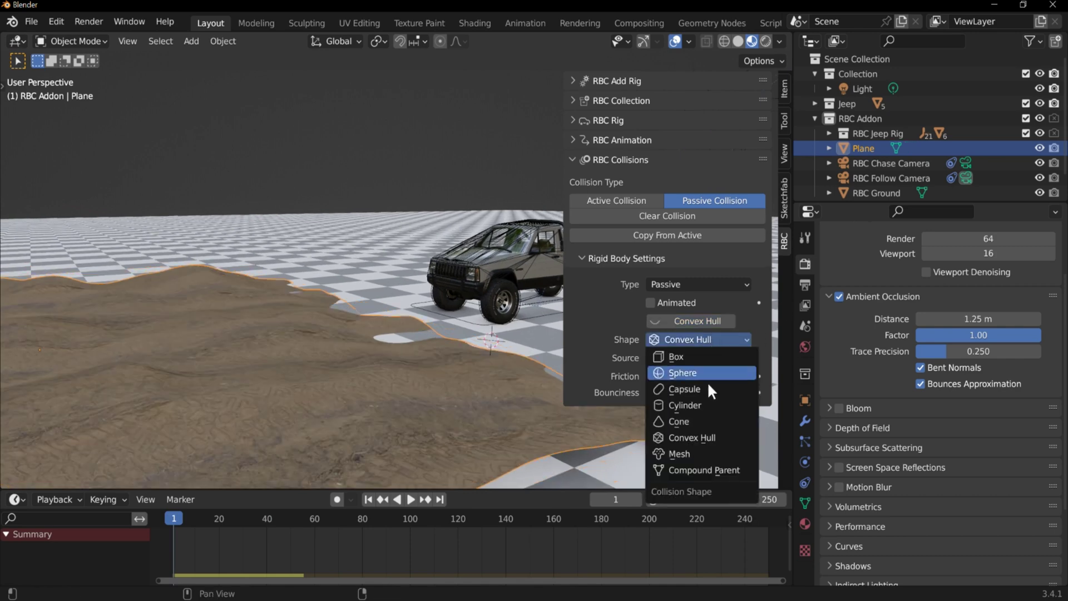
click(696, 452)
key(space)
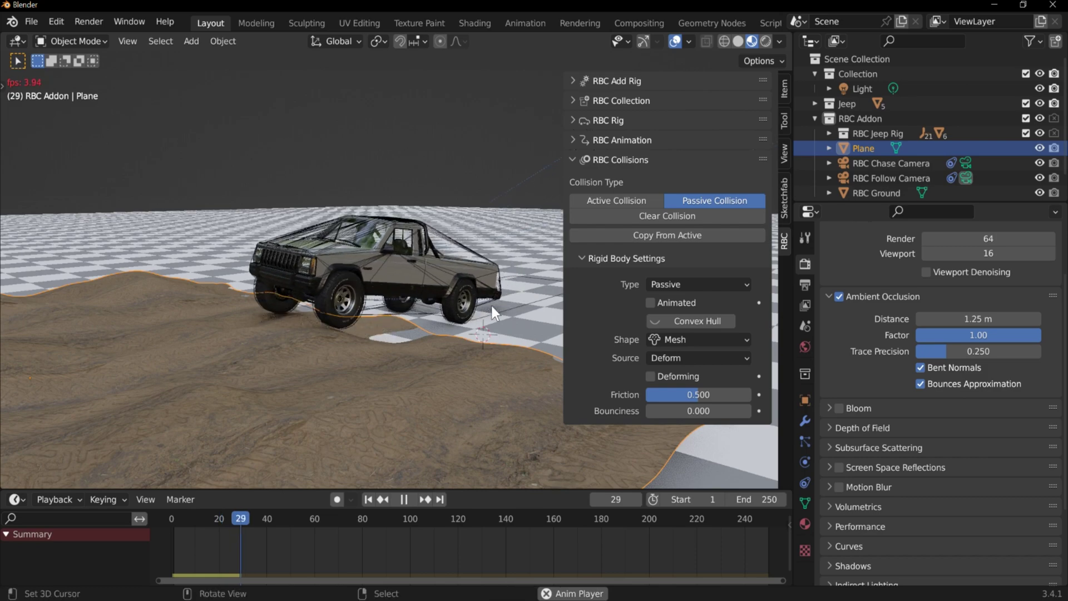
key(space)
Inspect the terrain plane's mesh density in Edit Mode, then return to Object Mode and play the simulation.
click(805, 420)
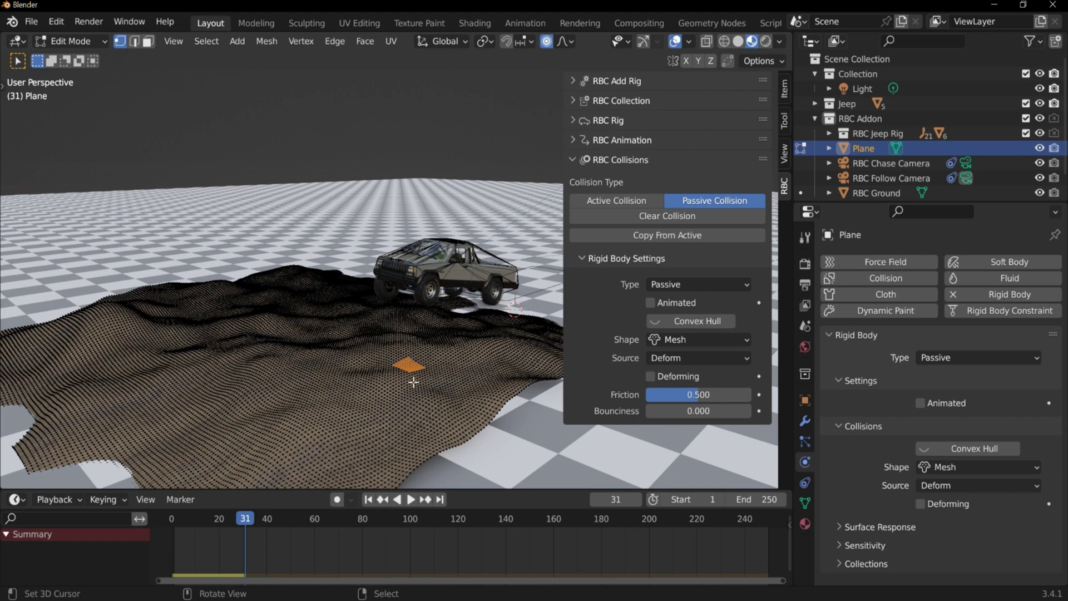
key(Tab)
key(space)
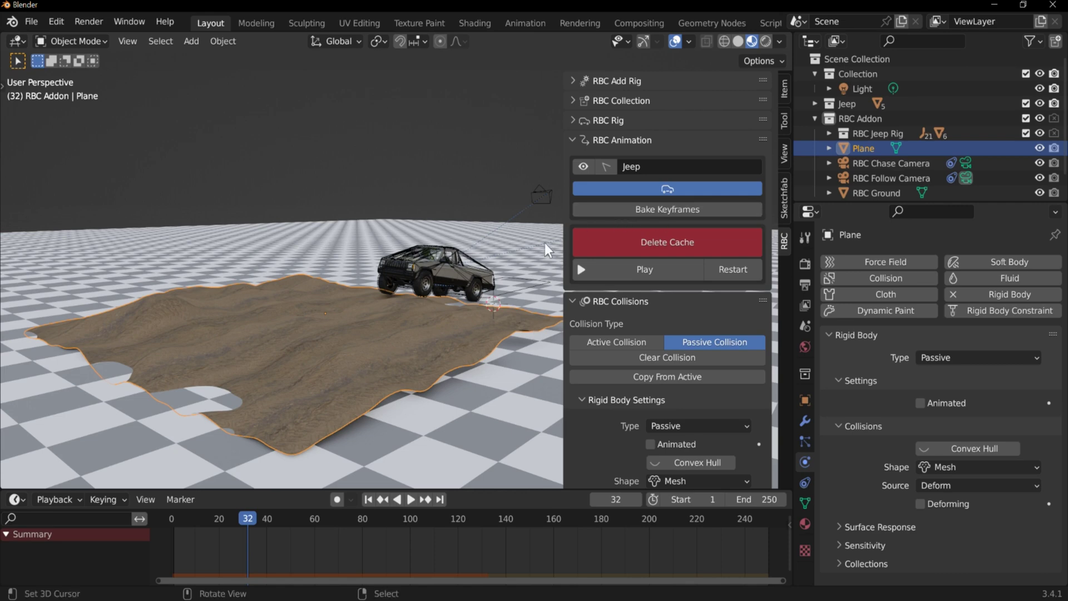
Play and scrub the recorded terrain simulation, then delete its cache.
key(space)
key(space)
drag(376, 531, 312, 518)
click(685, 243)
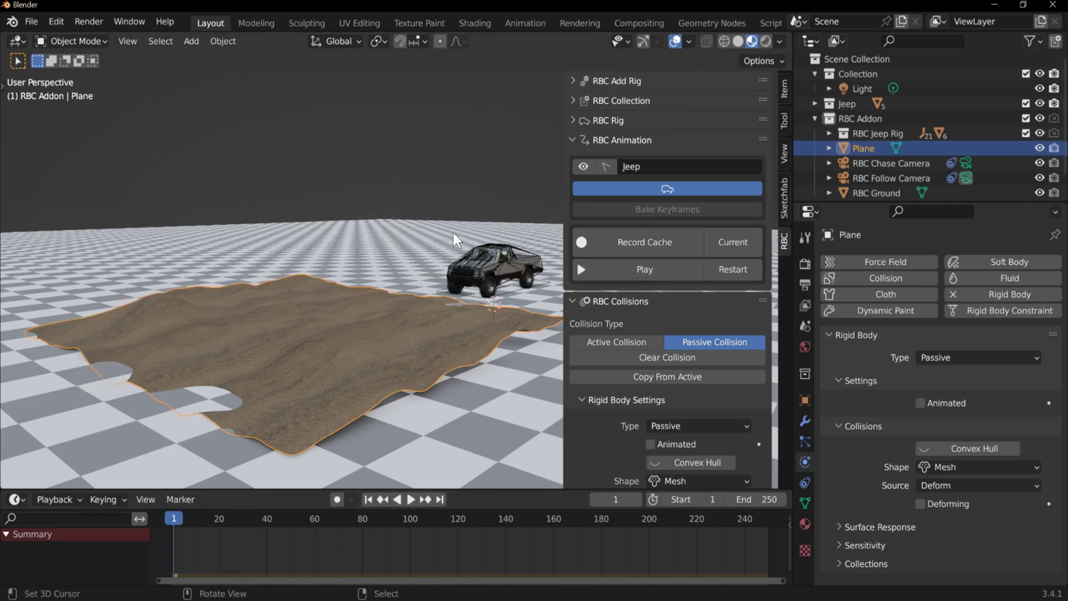
Play the simulation again and pause it at frame 52 with the Jeep on the terrain.
key(space)
key(space)
scroll(598, 409, down, 3)
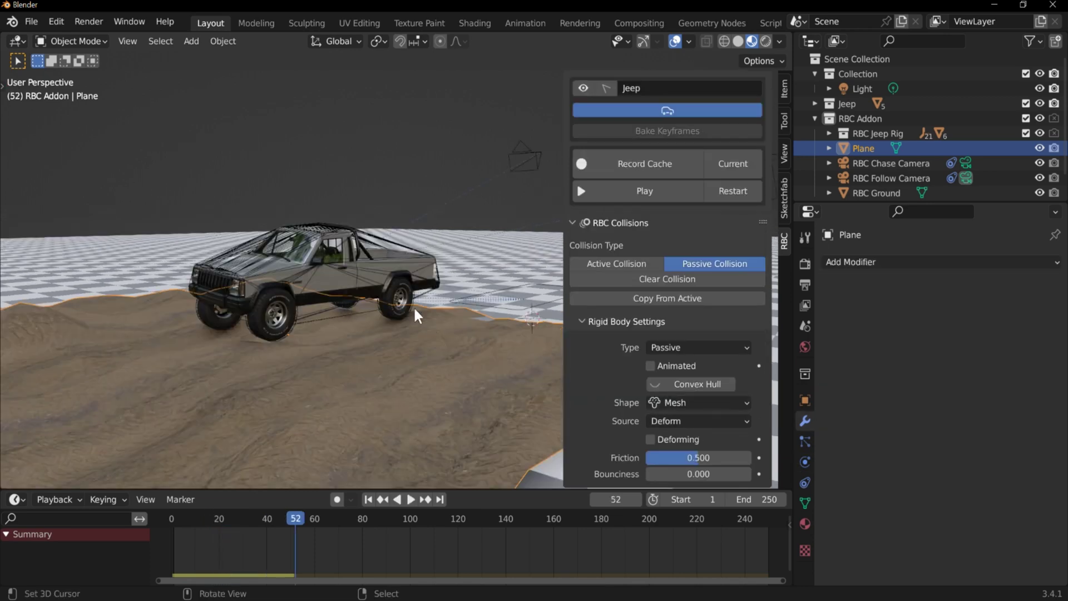
Restart the simulation from the first frame and play it to watch the Jeep cross the terrain.
key(shift+Left)
key(space)
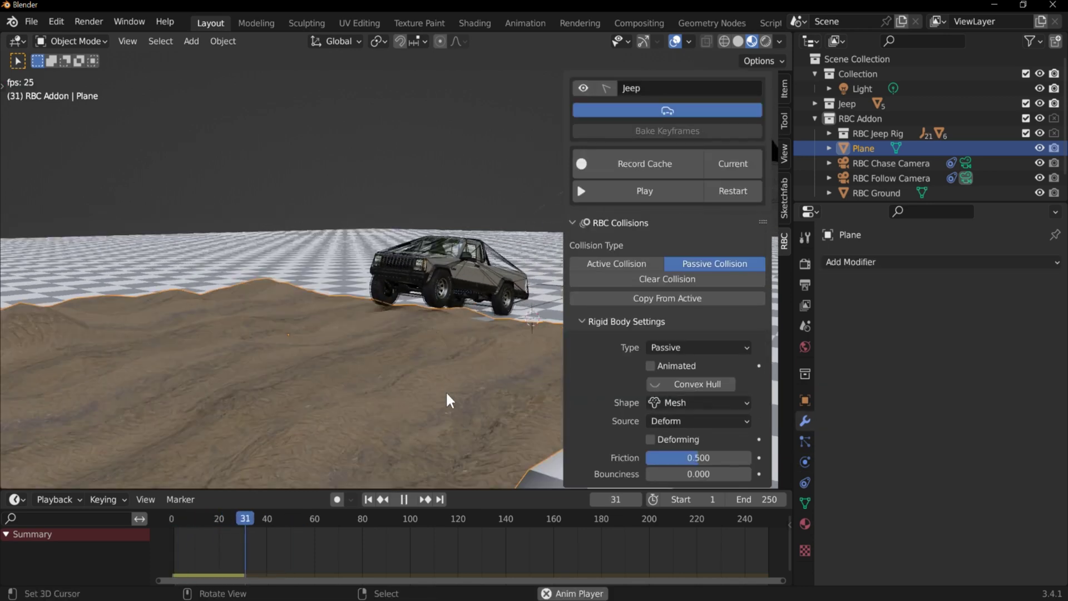
scroll(179, 283, down, 2)
middle_drag(178, 283, 131, 370)
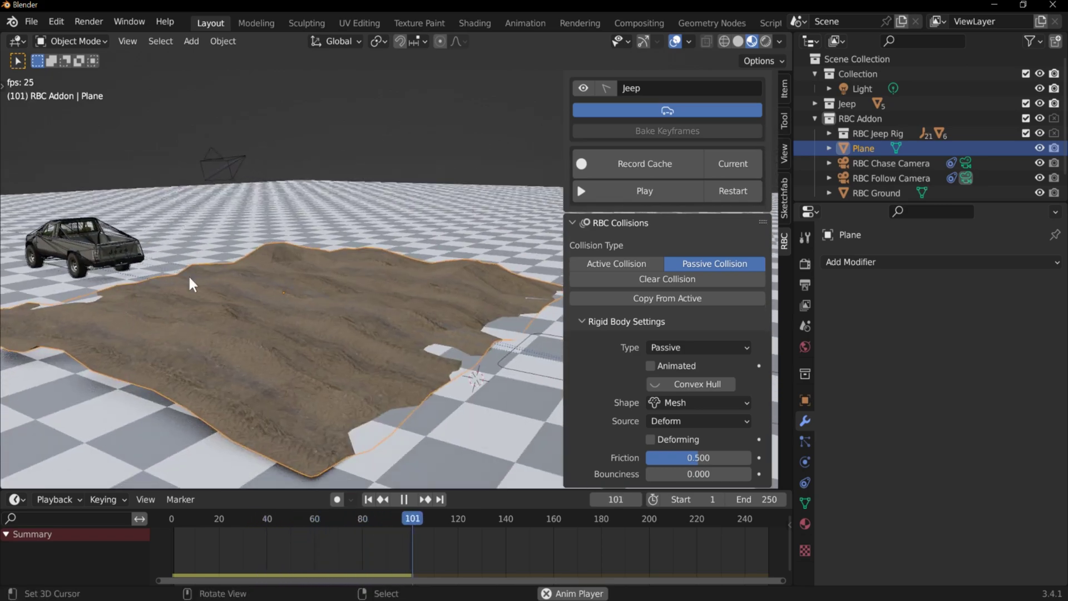
middle_drag(186, 267, 339, 296)
key(shift+Left)
middle_drag(355, 338, 443, 321)
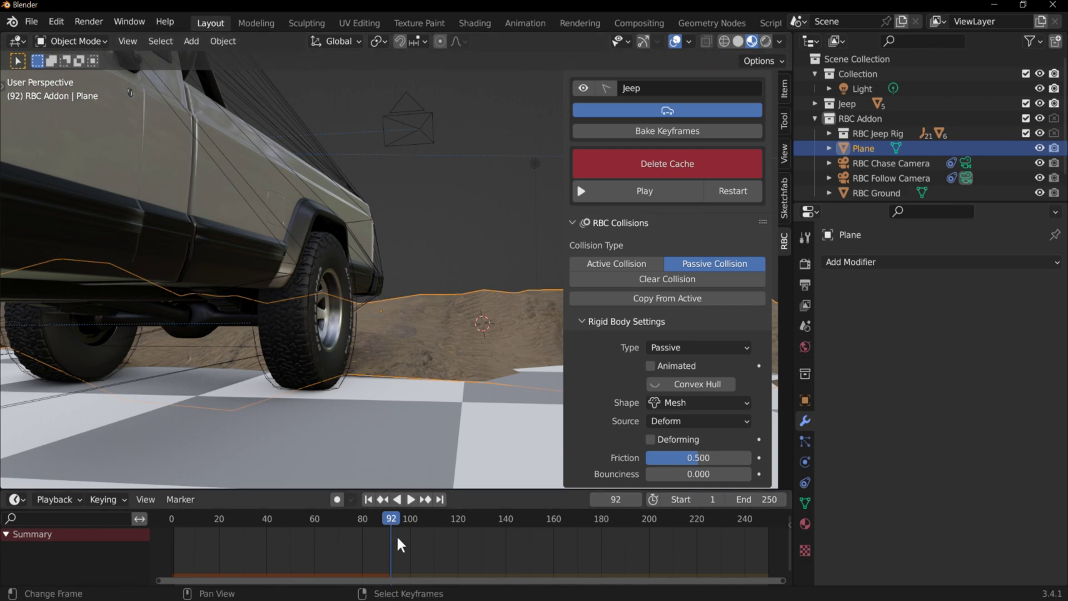
Review the recorded drive and return to about frame 43, where the Jeep is on the terrain.
key(space)
key(space)
click(277, 519)
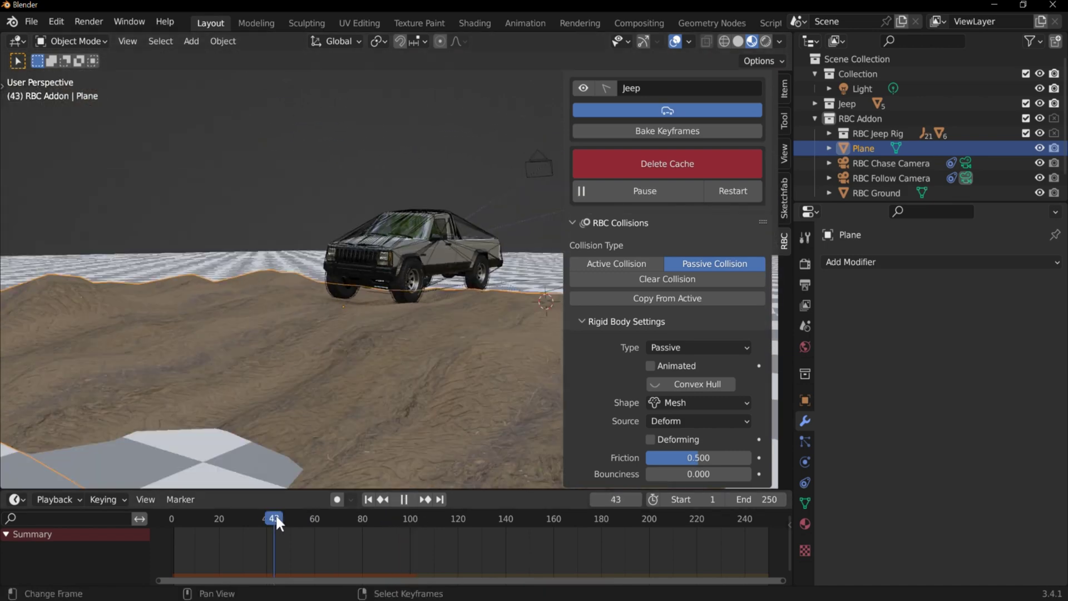
Adjust the terrain plane's height along the Z axis and replay the Jeep's drive over it.
key(space)
middle_drag(337, 367, 359, 340)
key(g)
key(z)
click(359, 339)
key(space)
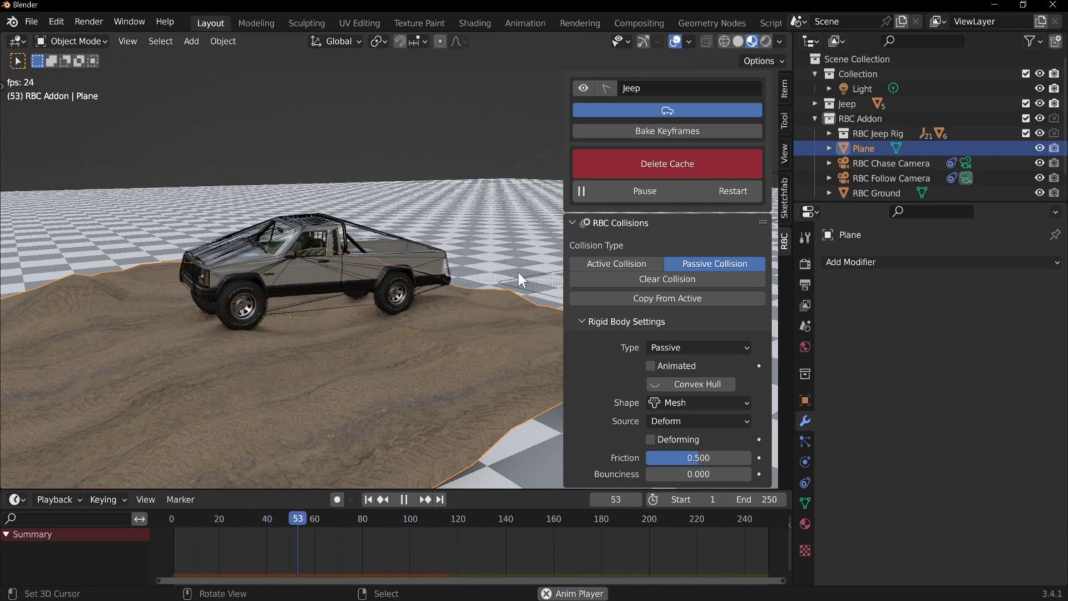
middle_drag(258, 305, 448, 317)
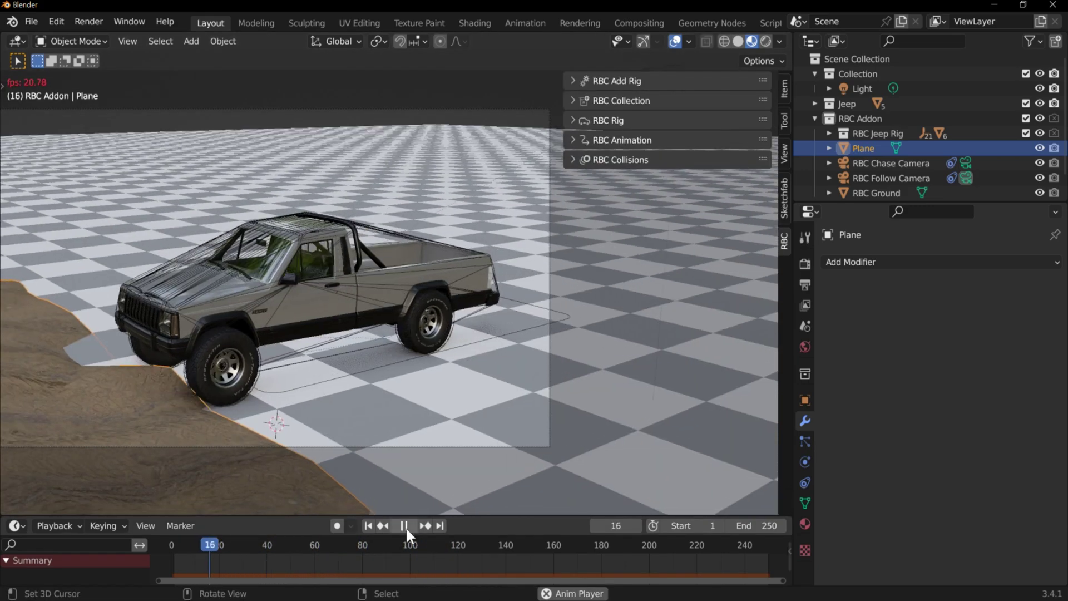